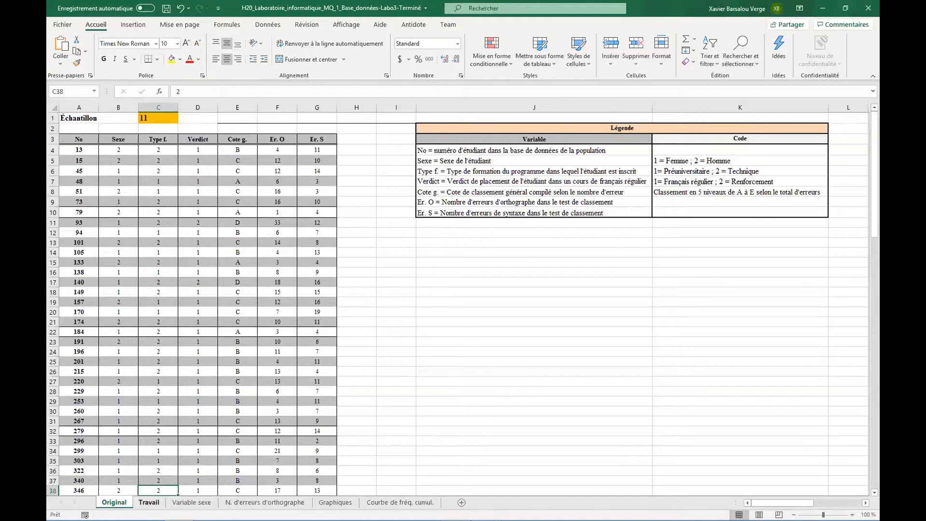
Open the Travail sheet and look over its data columns, the variable legend and the two pivot tables.
left_click(149, 503)
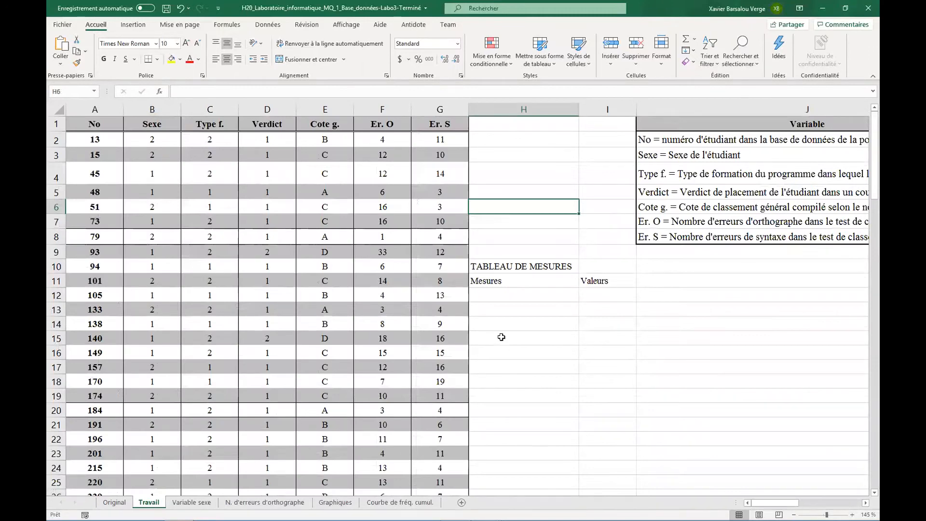
scroll(496, 329, "down", 3)
scroll(496, 328, "down", 1)
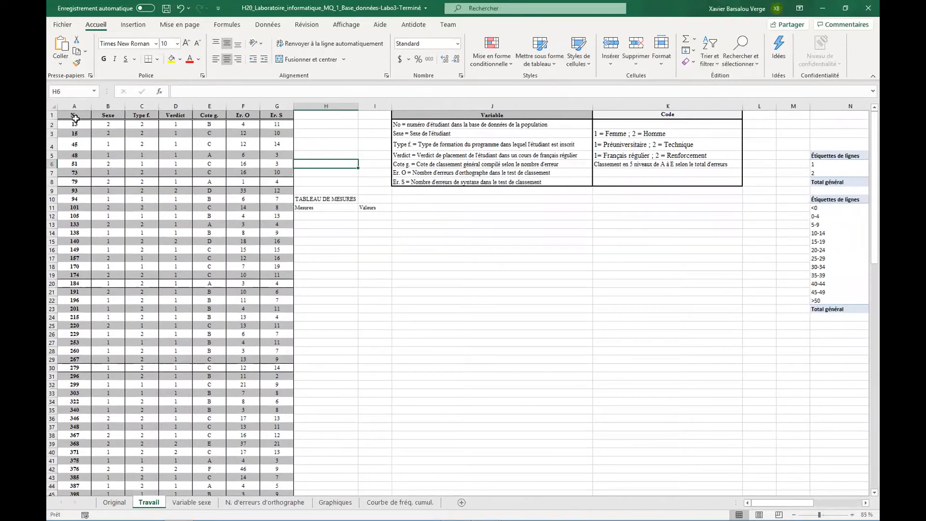
left_click(85, 108)
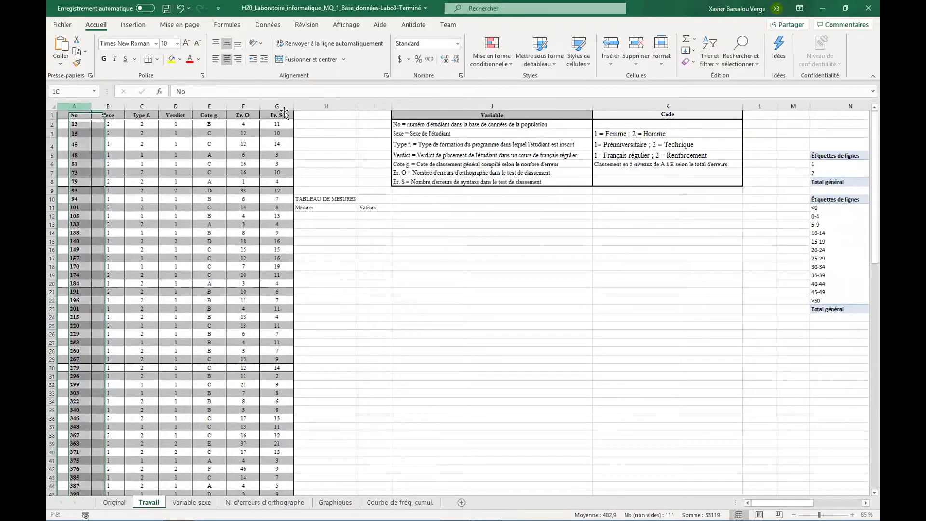
left_click(492, 106)
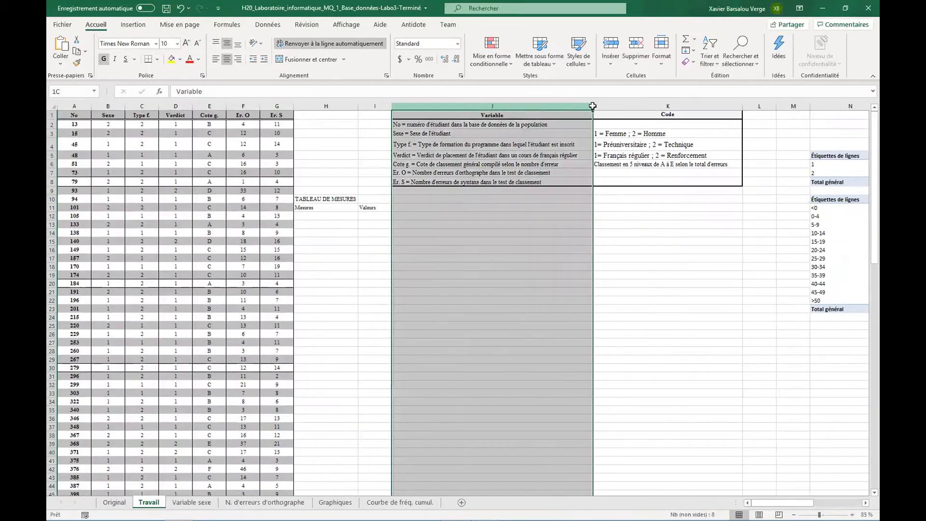
left_click(767, 248)
left_click_drag(784, 503, 814, 503)
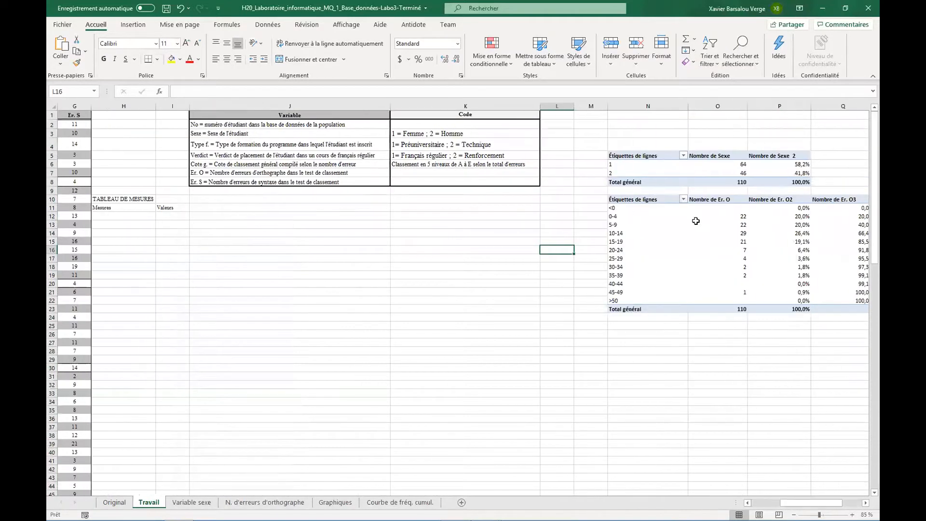
left_click(644, 165)
left_click(583, 164)
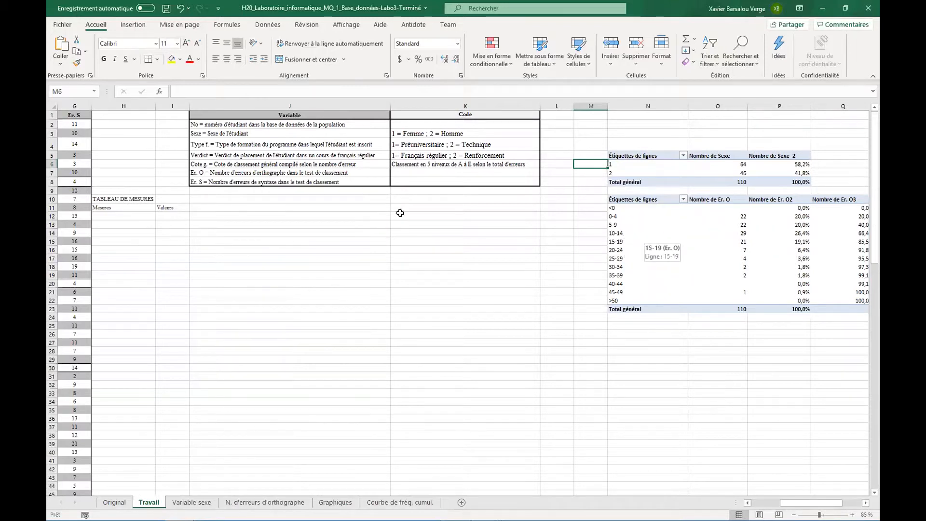
left_click(322, 207)
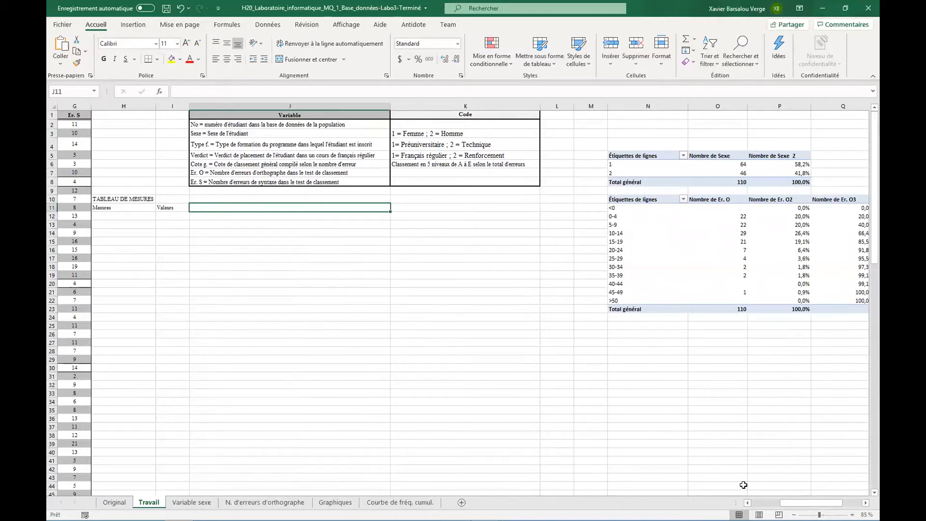
left_click(767, 504)
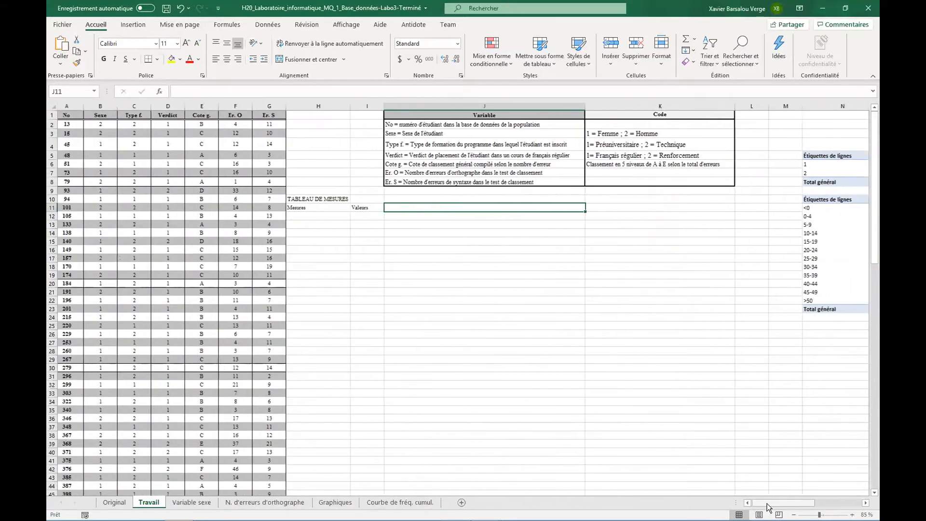
Examine the TABLEAU DE MESURES title in H10 and the Mesures and Valeurs headings in row 11.
left_click(322, 198)
scroll(322, 198, "up", 3, "ctrl")
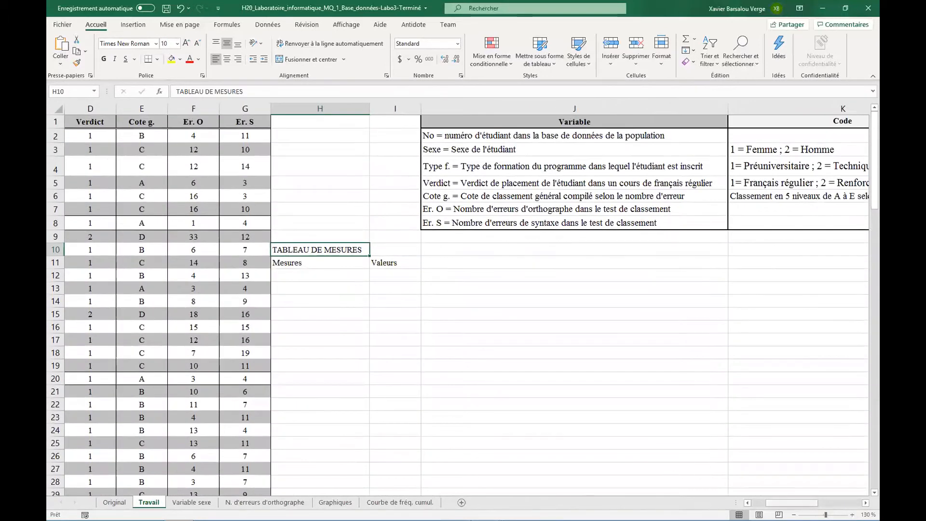
left_click_drag(775, 503, 761, 504)
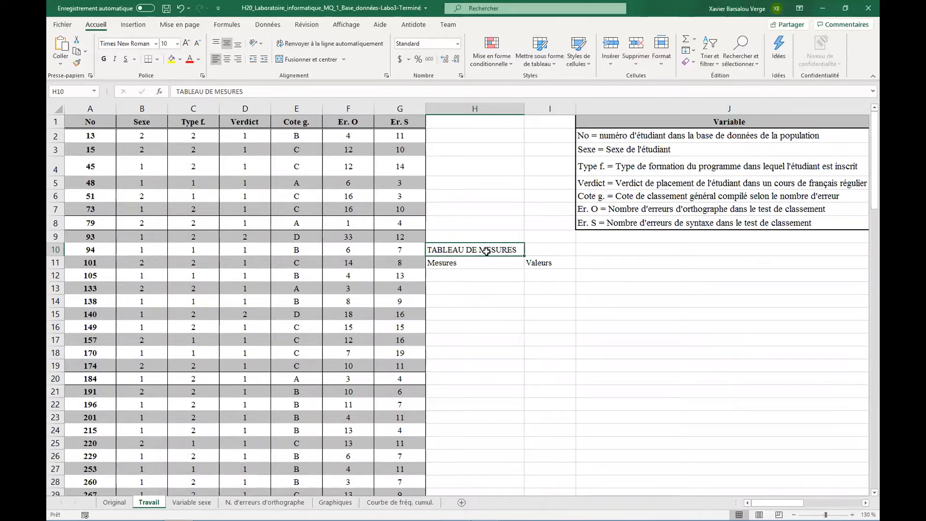
left_click(461, 262)
left_click(542, 262)
left_click(476, 247)
double_click(478, 248)
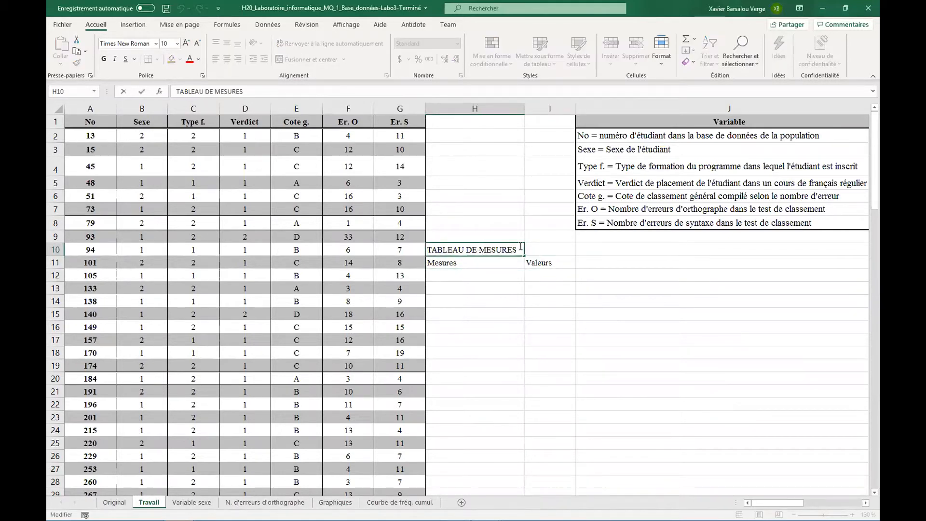
left_click_drag(516, 250, 428, 250)
left_click(467, 249)
left_click(468, 261)
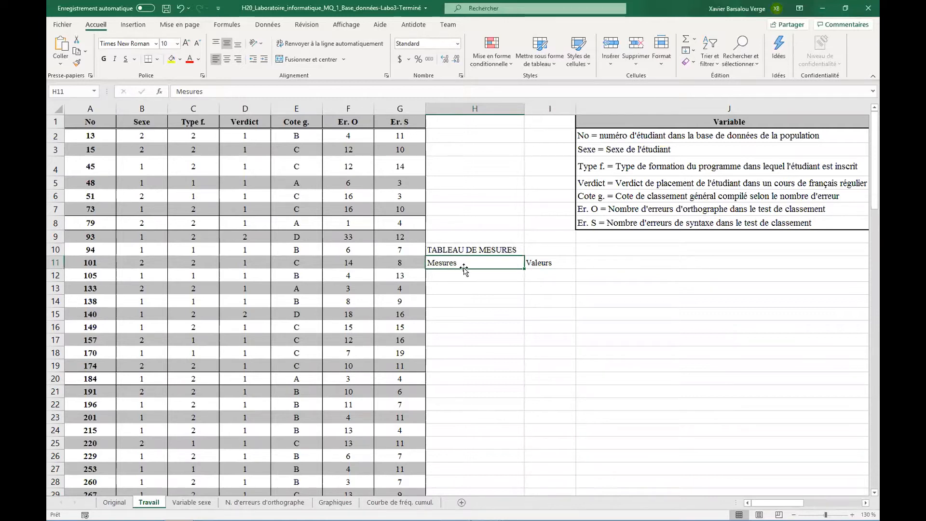
left_click(539, 262)
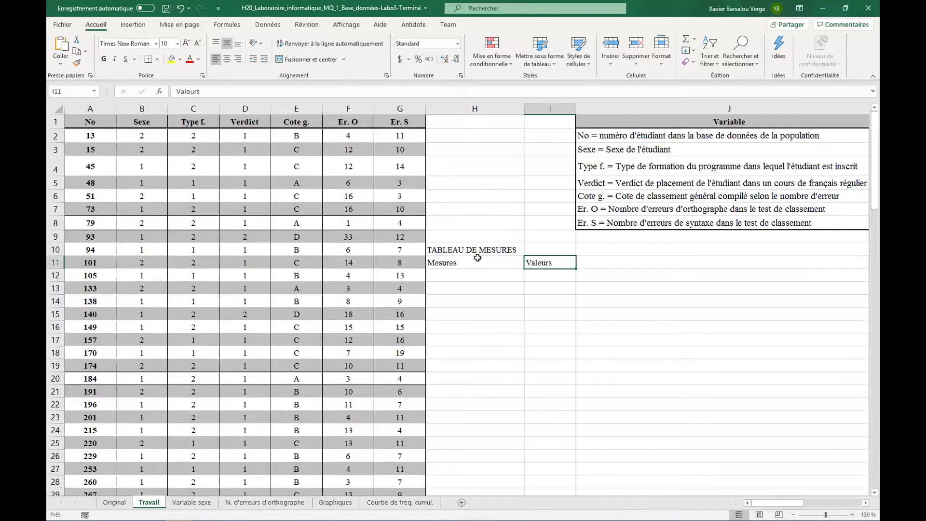
Merge and centre the TABLEAU DE MESURES title across H10:I10.
left_click_drag(486, 247, 538, 249)
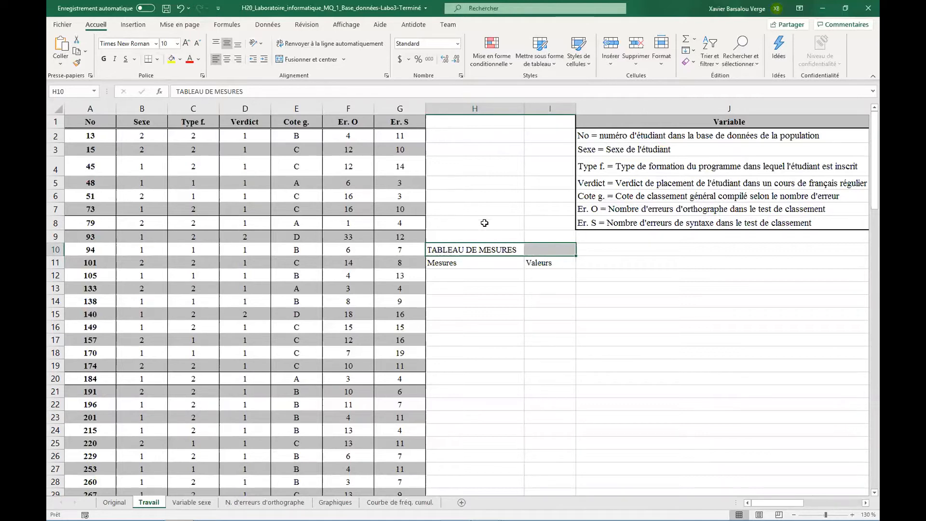
left_click(323, 62)
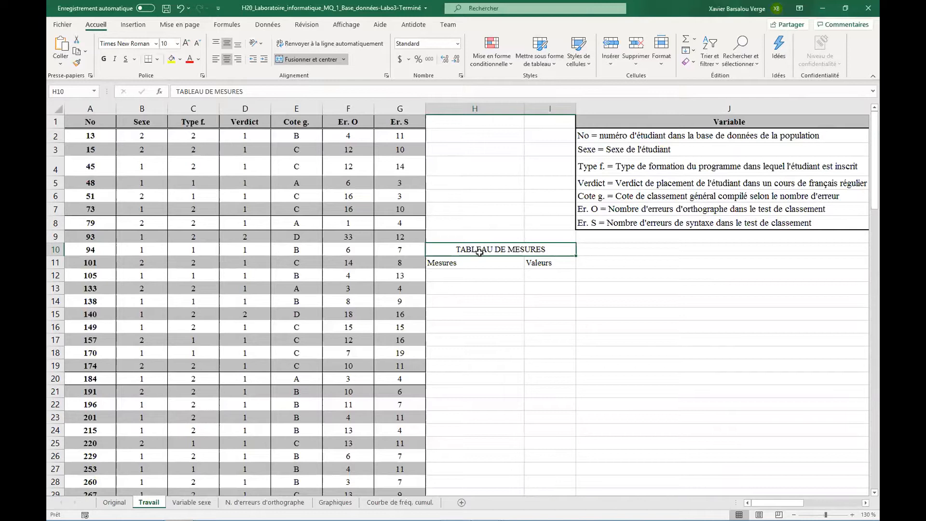
Enter the measure labels 'Classe modale' in H13, 'Médiane' in H15 and 'Moyenne' in H17.
left_click(453, 288)
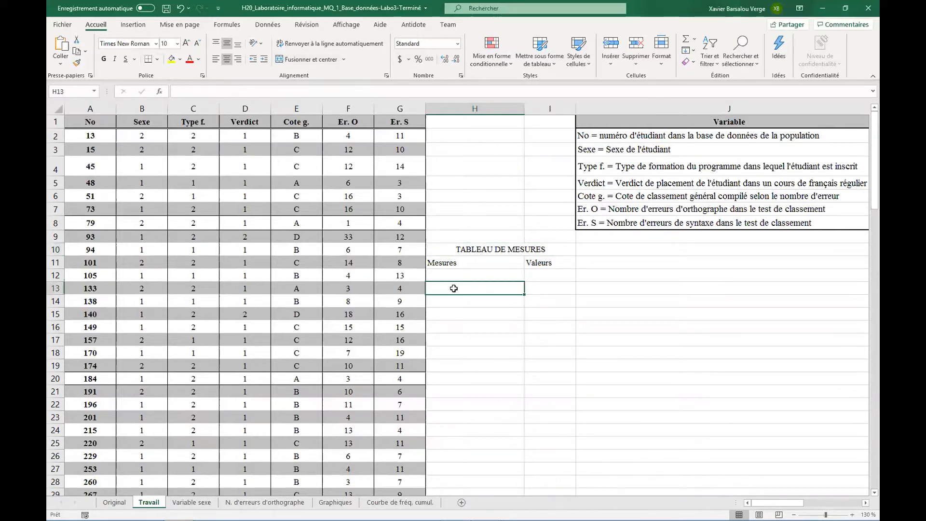
type("Classe modale")
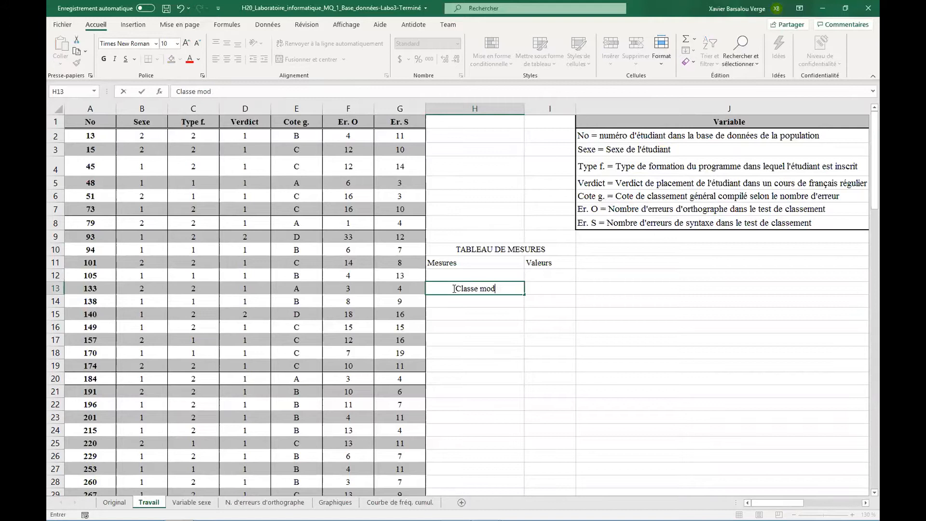
key("Return")
key("Return")
type("Médiane")
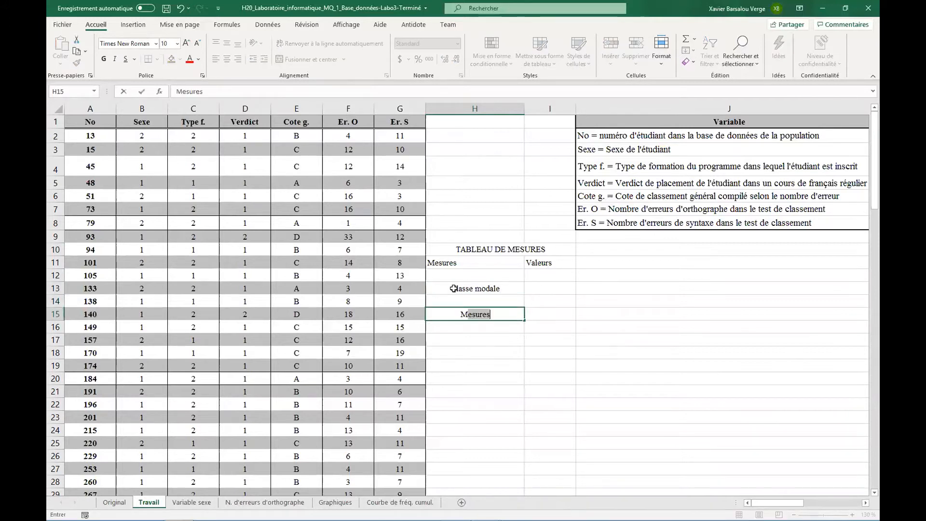
key("Return")
key("Return")
type("Moyenne")
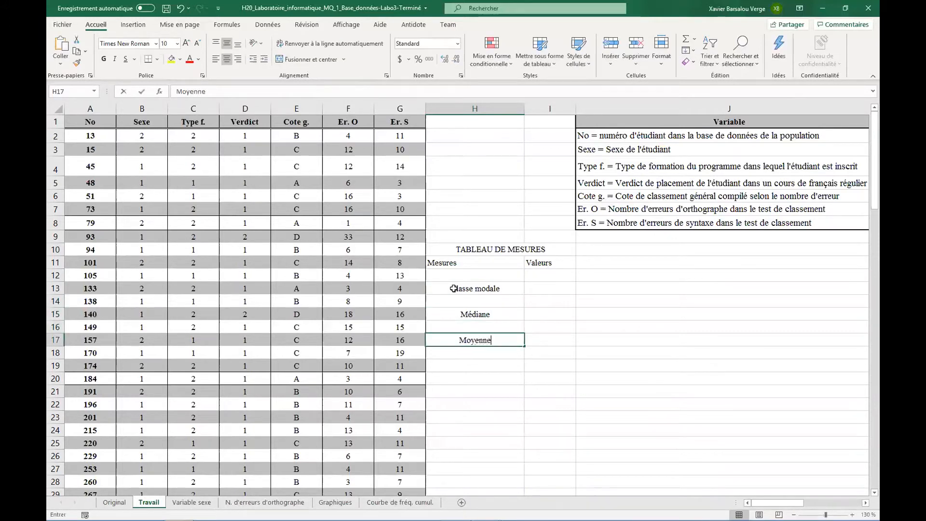
key("Return")
Enter 'Écart type corrigé (échantillon)' in H19 and widen column H to fit the label.
key("Return")
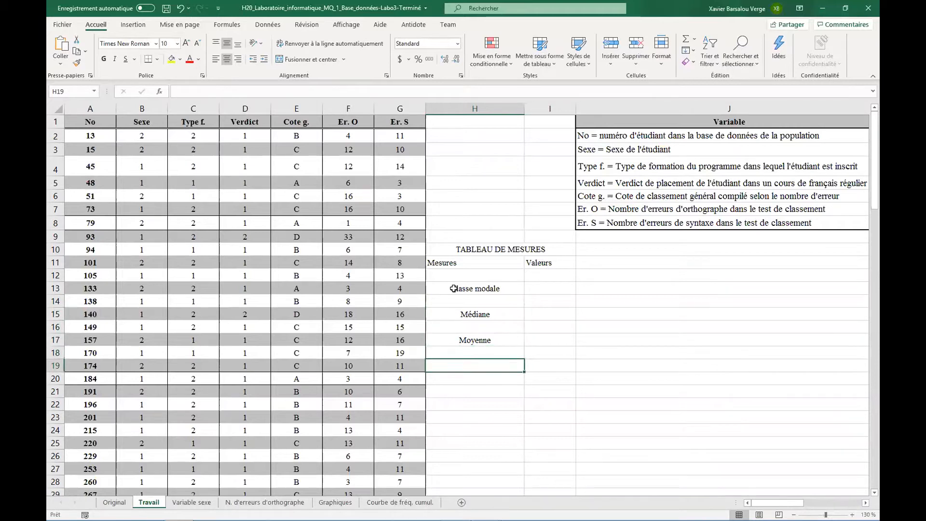
type("\"")
type("Écart type ")
type("corrigé (")
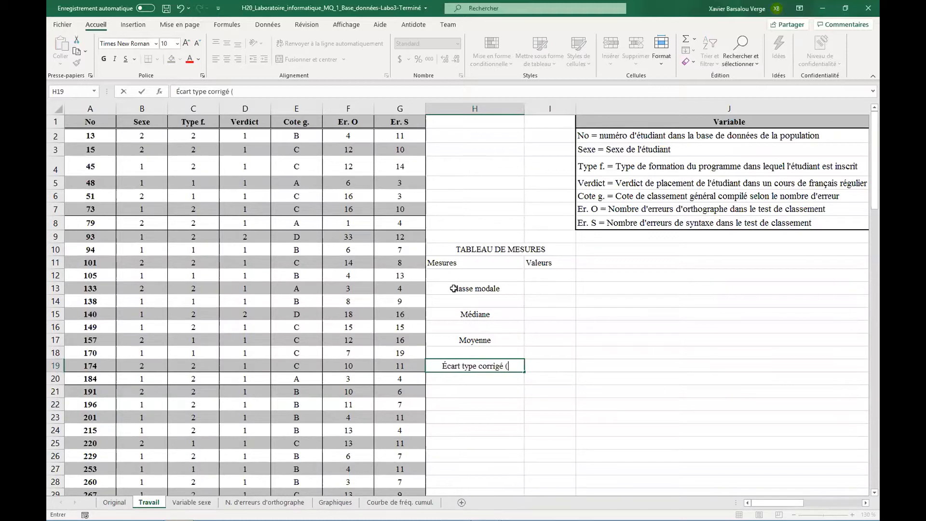
type("échantillon)")
key("Return")
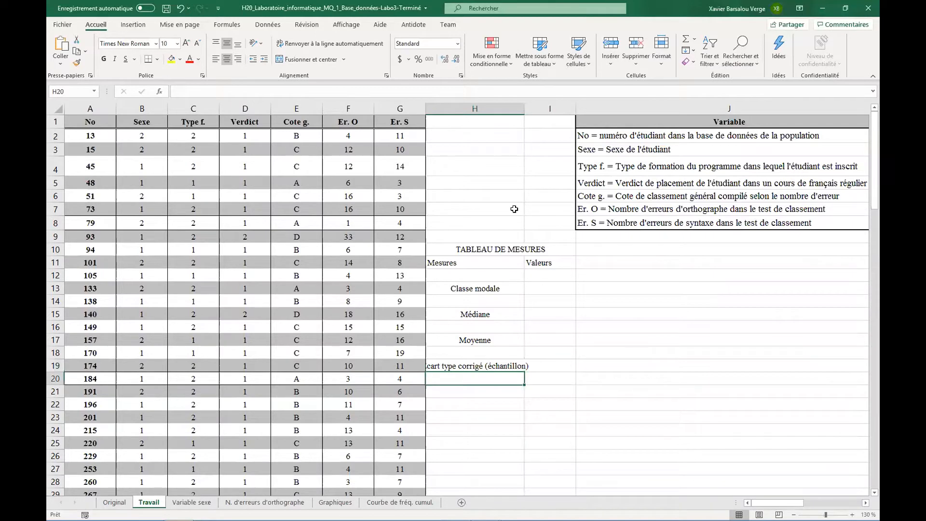
left_click_drag(524, 111, 543, 109)
Enter the label 'Coefficient de variation' in H21.
left_click(453, 393)
type("Co")
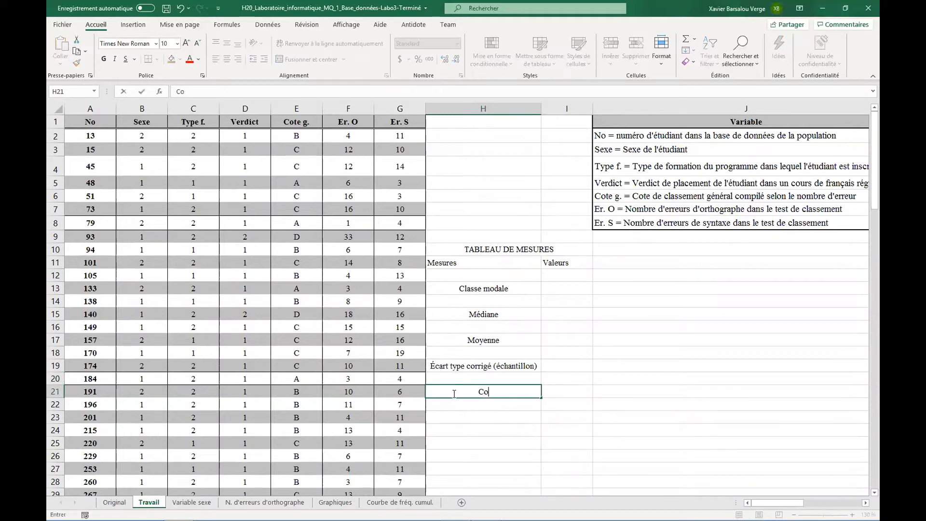
type("efficient de variation")
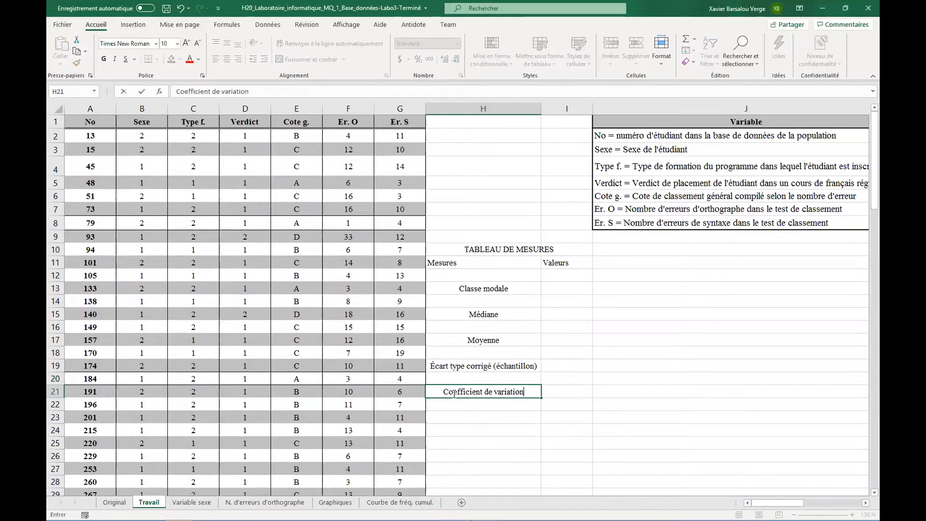
key("Return")
Enter the quartile labels 'Premier quartile' in H23 and 'Deuxième quartile' in H25.
key("Return")
type("Premier quartile")
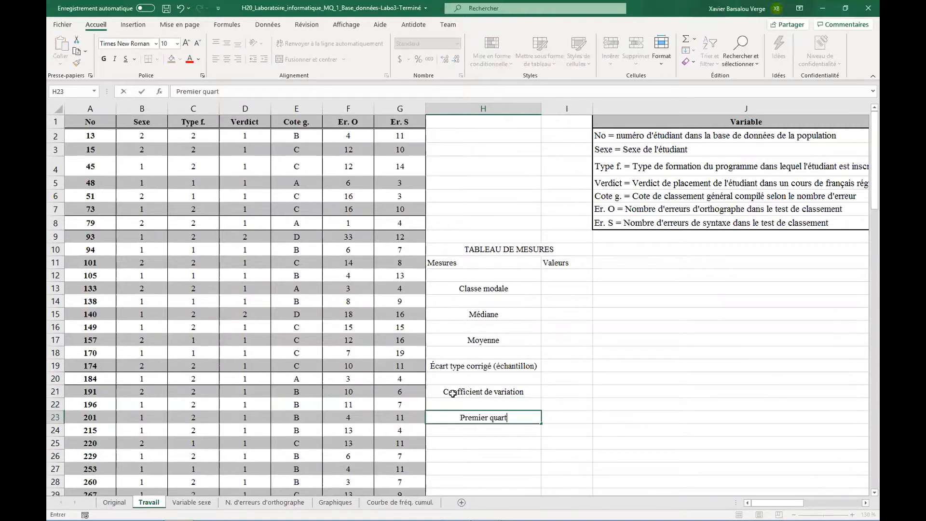
key("Return")
key("Return")
type("Deuxième ")
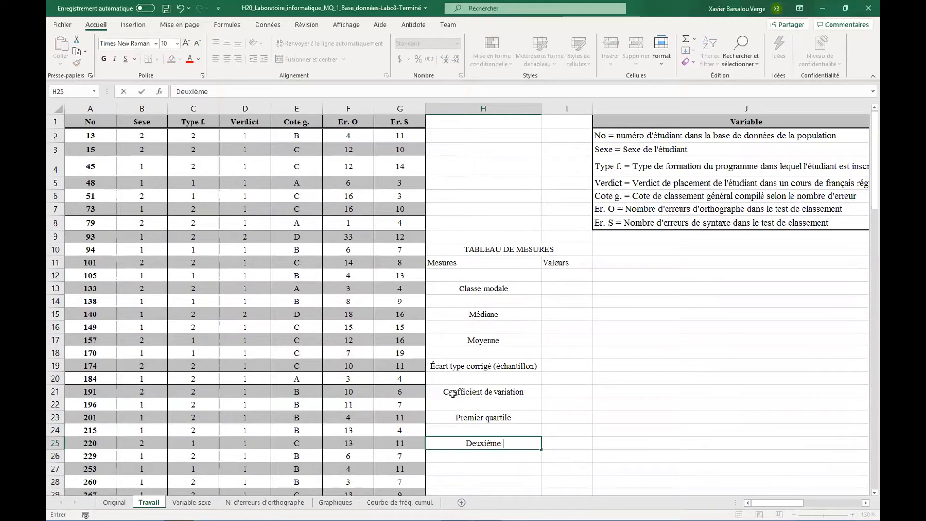
type("quartile")
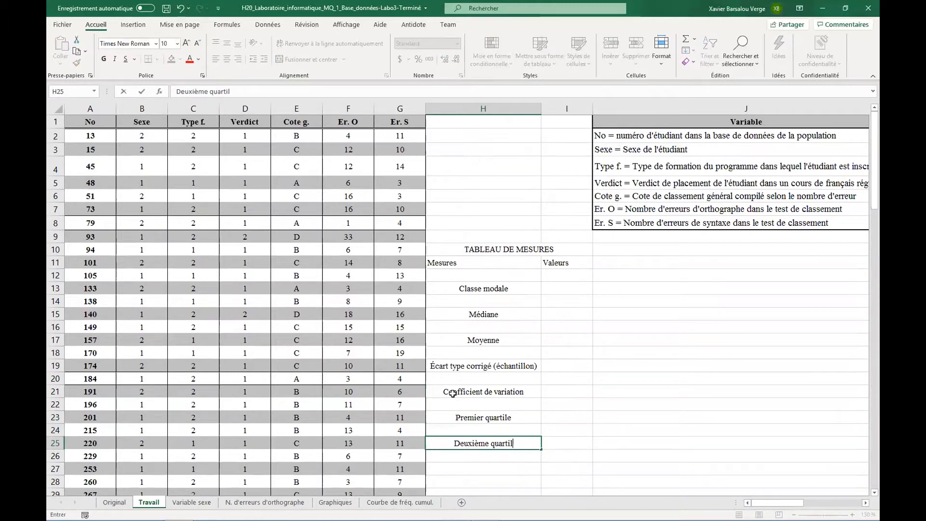
key("Up")
key("Up")
key("Down")
key("Down")
key("Up")
key("Down")
key("Down")
key("Down")
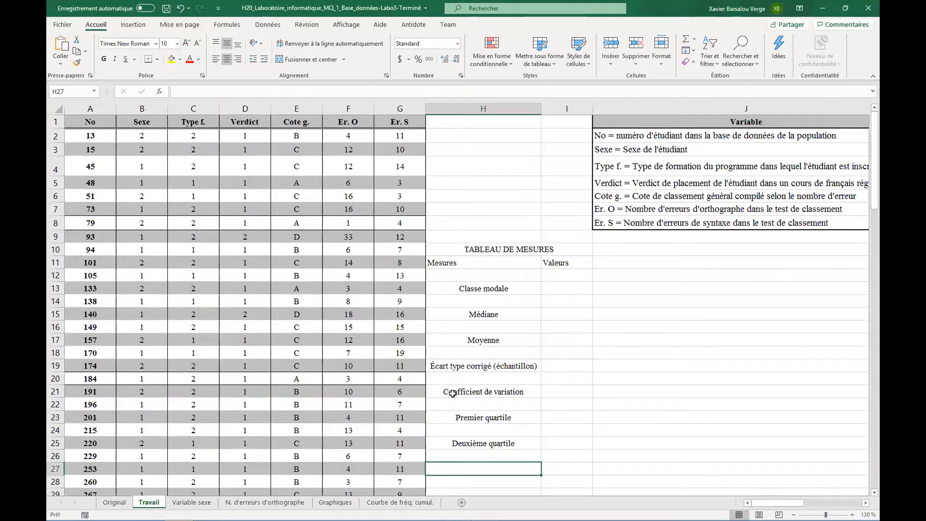
Enter the label 'Écart interquartile' in H27, replacing the autocompleted text.
type("Écart type corrigé")
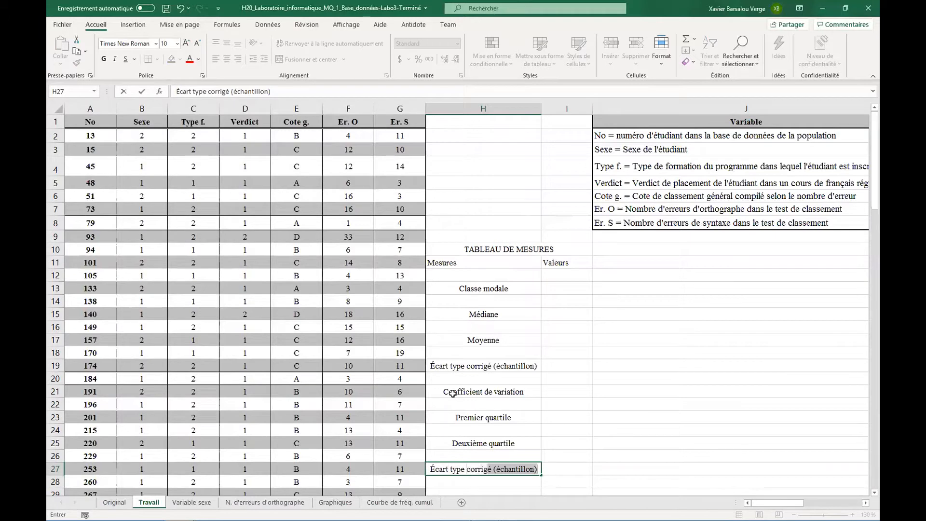
key("BackSpace")
key("BackSpace")
key("BackSpace")
key("BackSpace")
key("BackSpace")
key("BackSpace")
key("BackSpace")
key("BackSpace")
key("BackSpace")
key("BackSpace")
key("BackSpace")
key("BackSpace")
key("BackSpace")
key("BackSpace")
key("BackSpace")
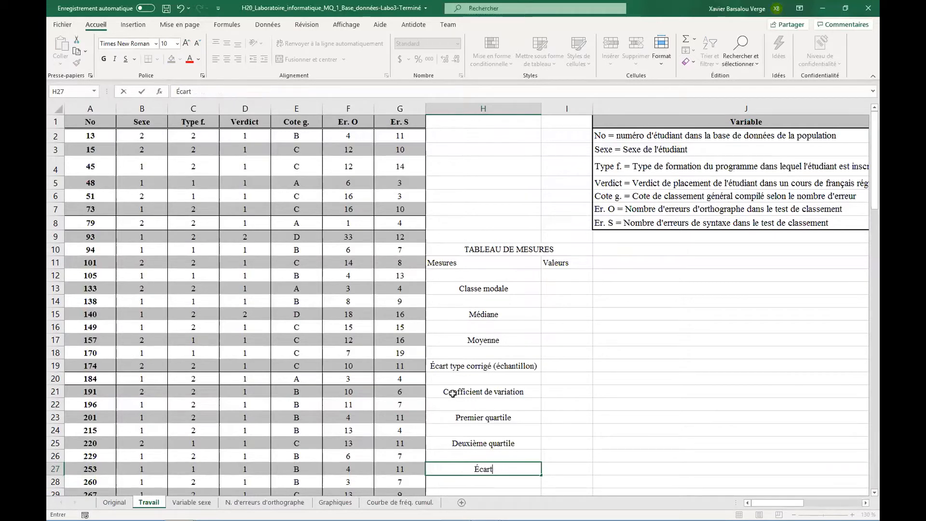
type("interquartile")
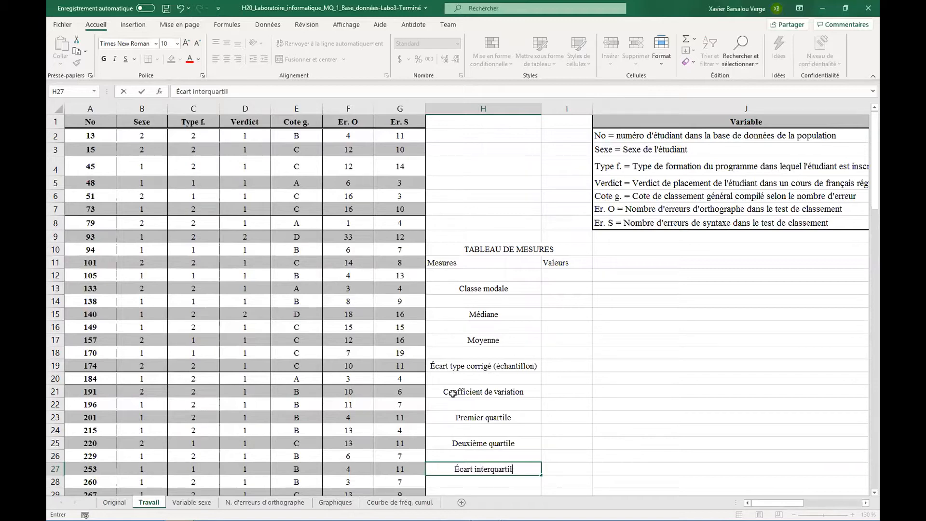
key("Return")
Left-align the measure labels in H13:H27.
key("Up")
key("Up")
key("Up")
key("Up")
key("Up")
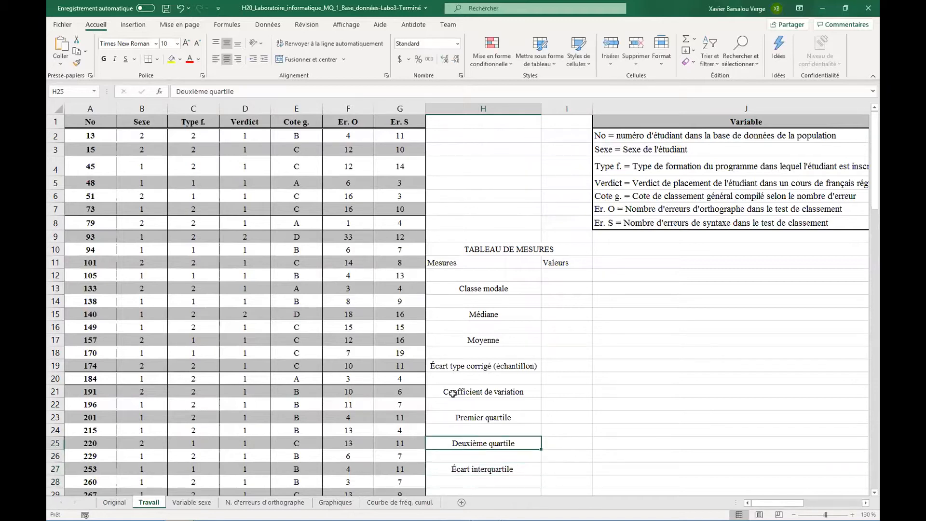
key("Up")
key("Up")
key("Up")
key("Up")
key("Up")
key("Up")
key("Up")
key("Up")
key("Up")
key("Up")
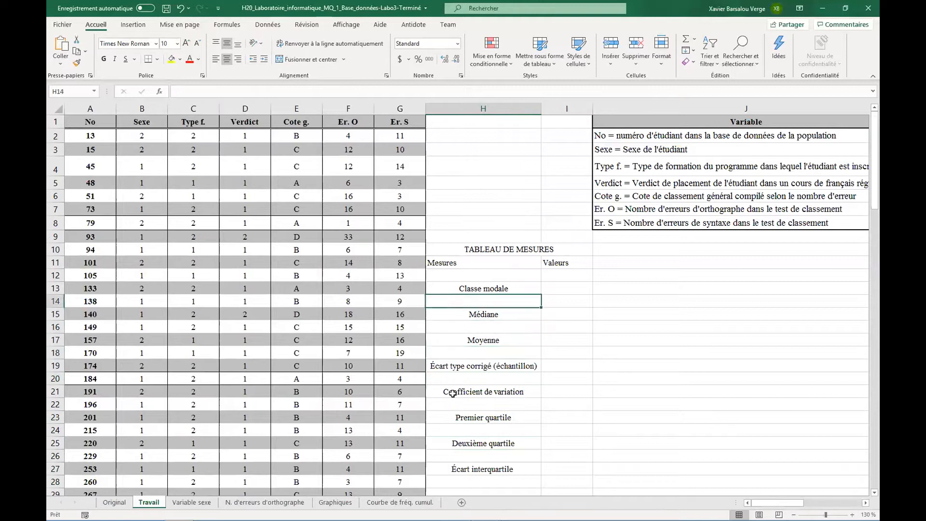
left_click_drag(469, 288, 479, 469)
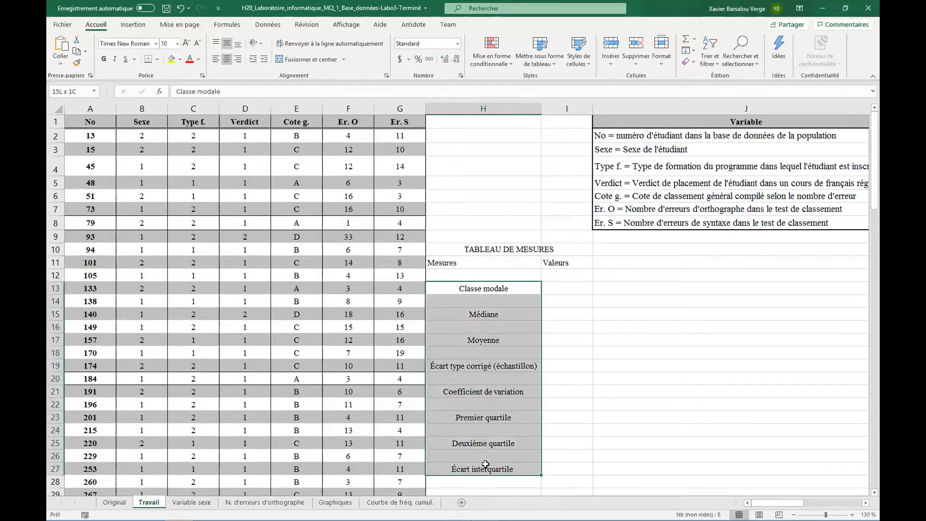
left_click(216, 58)
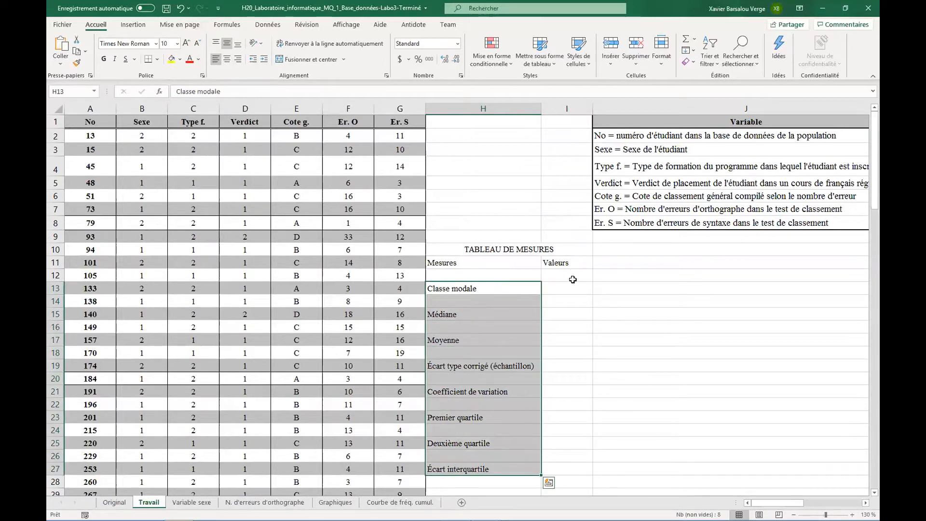
left_click(567, 288)
left_click(565, 303)
left_click(560, 315)
left_click(562, 341)
left_click(563, 364)
left_click(561, 381)
left_click(559, 402)
left_click(559, 391)
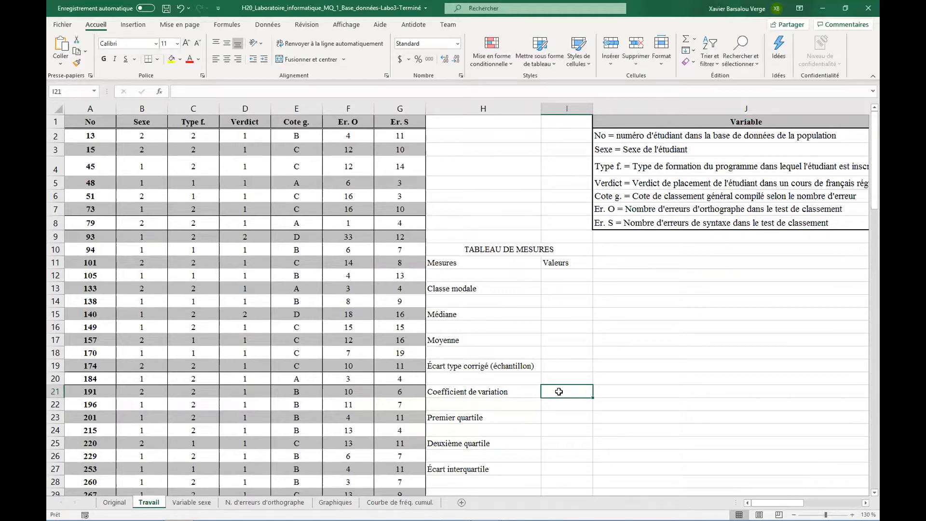
left_click(562, 344)
left_click(563, 285)
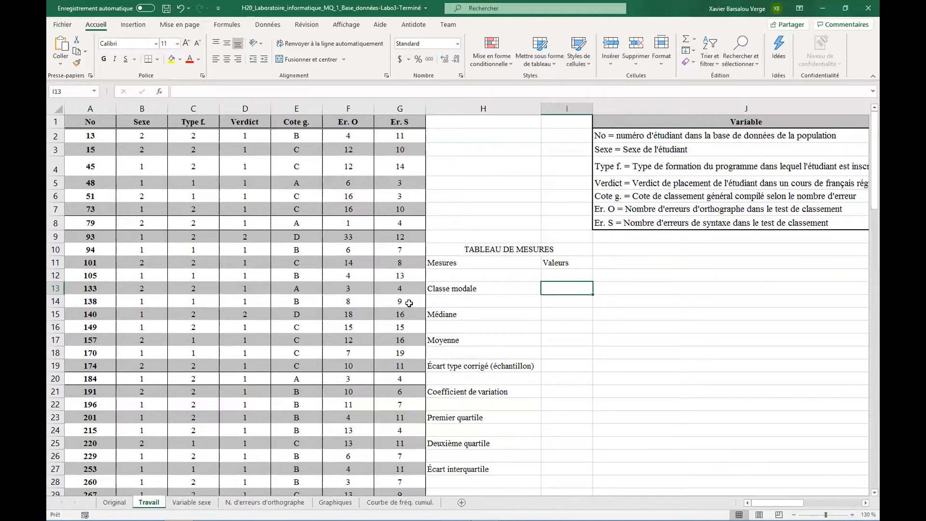
left_click(459, 288)
left_click(553, 288)
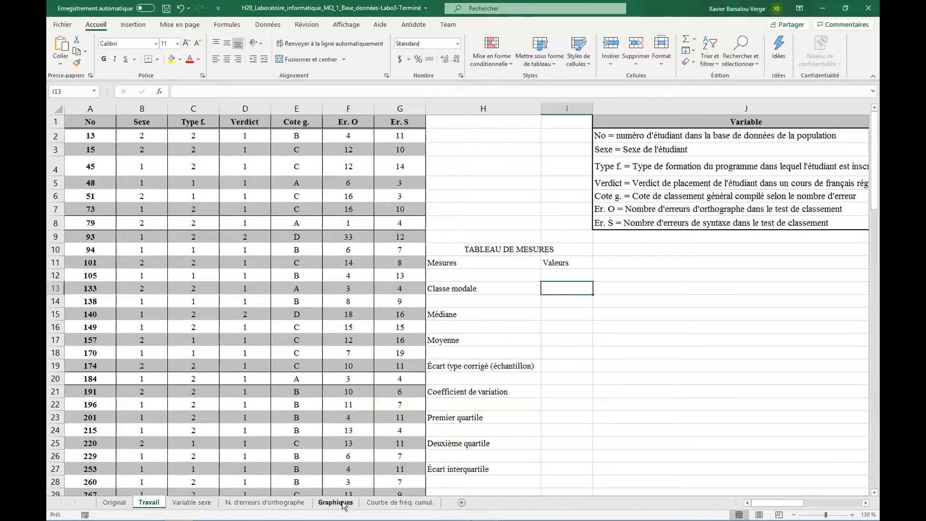
Examine the frequency table, histogram and frequency polygon on the Graphiques sheet to identify the modal class of spelling errors.
key("ctrl")
left_click(344, 503)
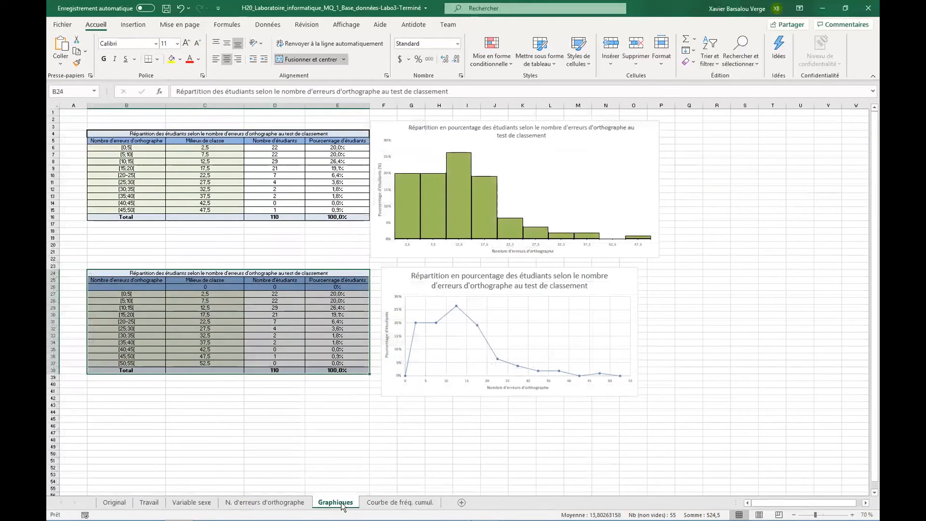
scroll(360, 379, "up", 3)
scroll(518, 424, "down", 3)
scroll(519, 423, "up", 3)
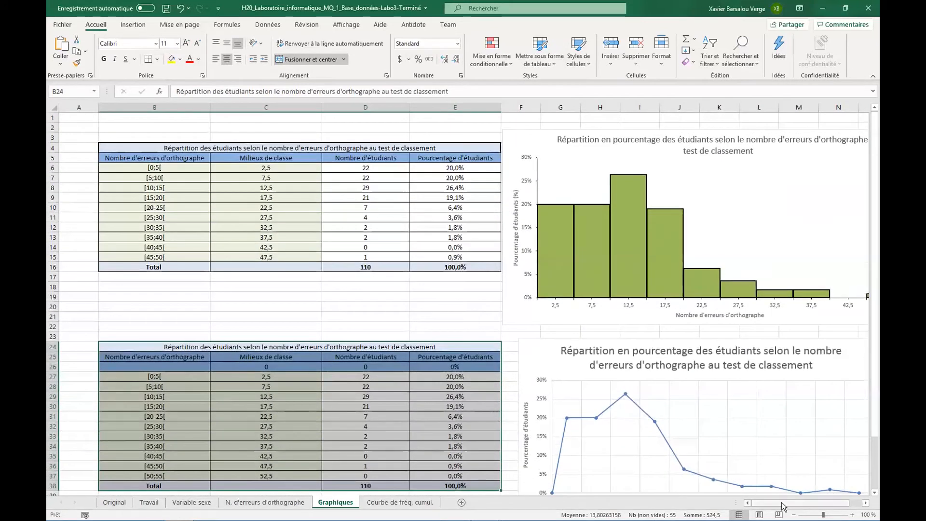
left_click_drag(782, 506, 796, 506)
left_click(482, 262)
left_click(473, 198)
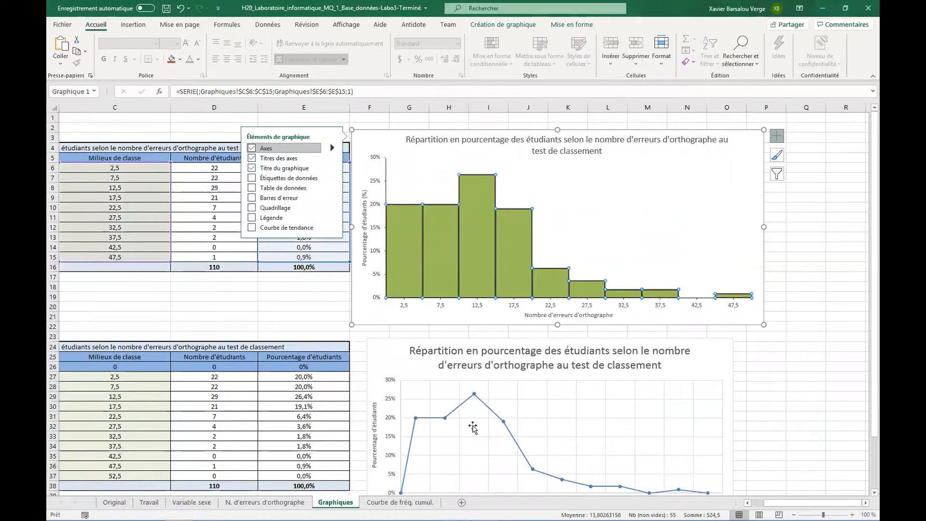
key("Tab")
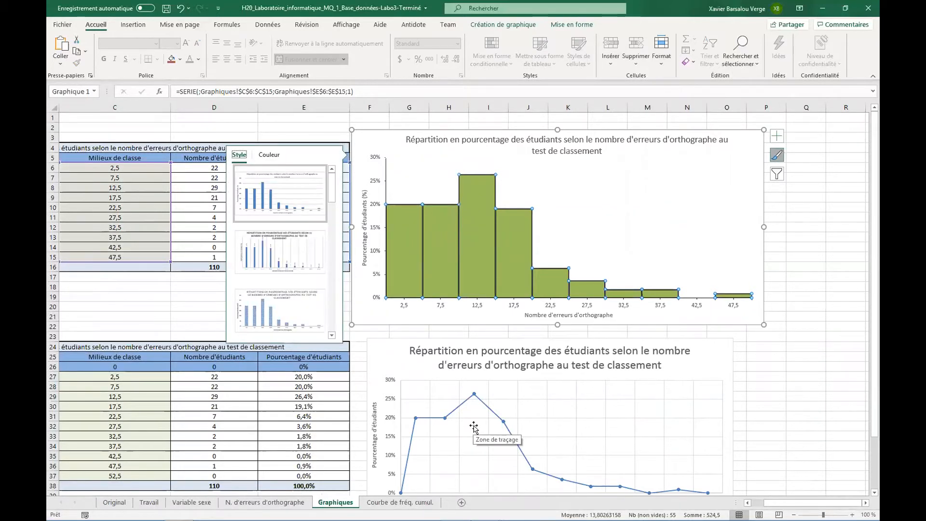
left_click(472, 427)
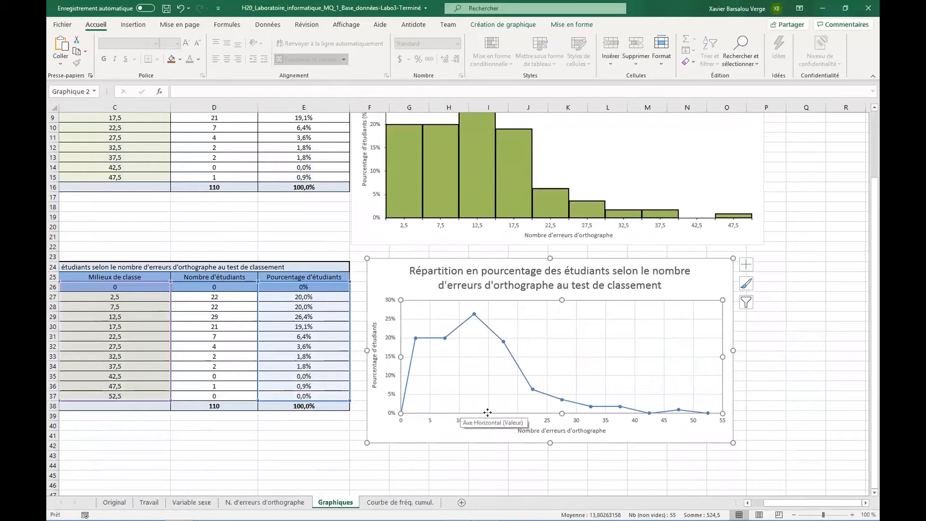
scroll(467, 324, "up", 3)
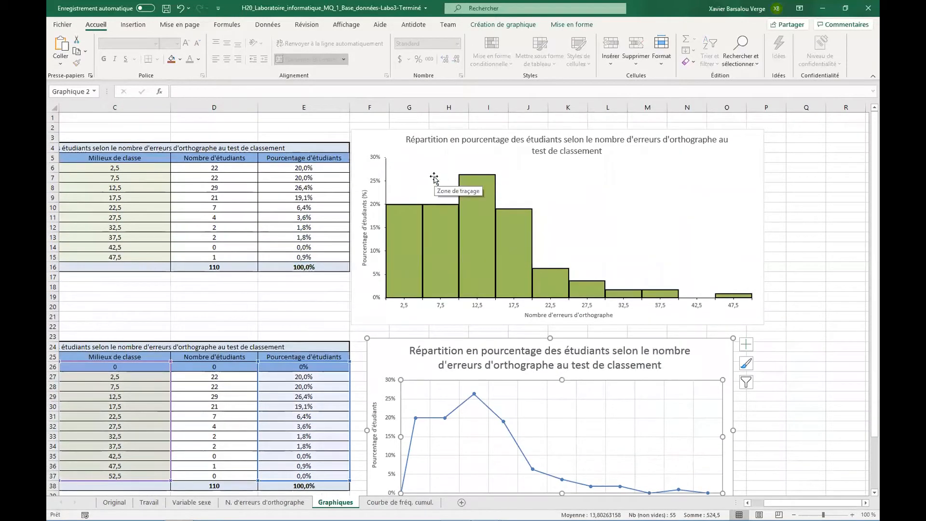
left_click(193, 189)
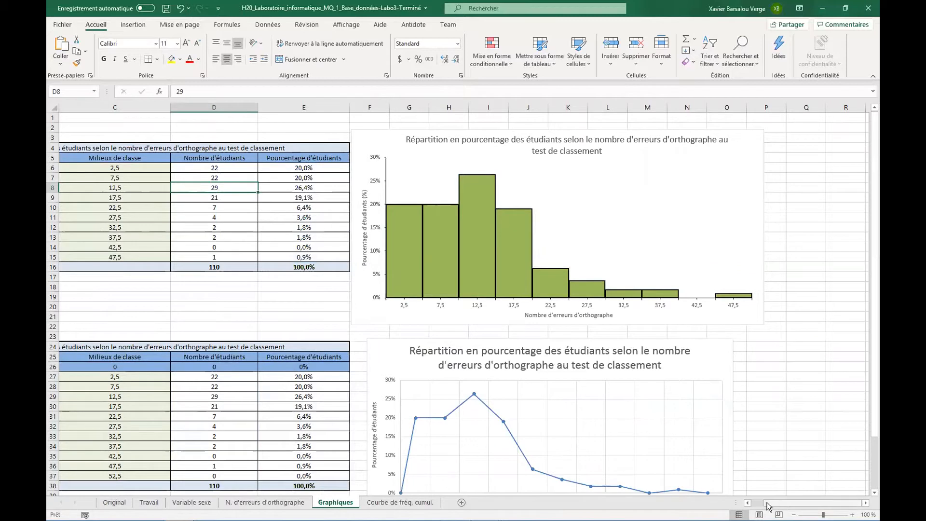
left_click_drag(770, 503, 757, 503)
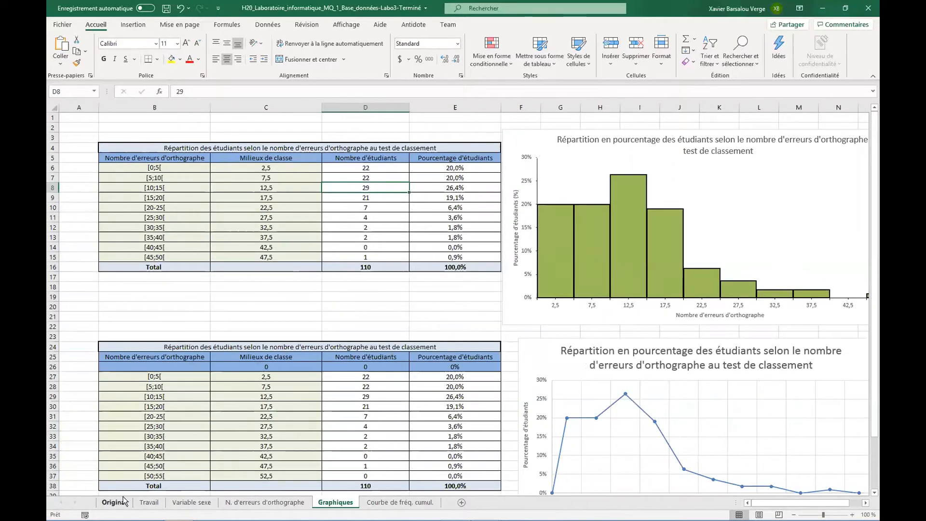
Enter 10;15 in I13 of the Travail sheet as the value for Classe modale.
left_click(149, 503)
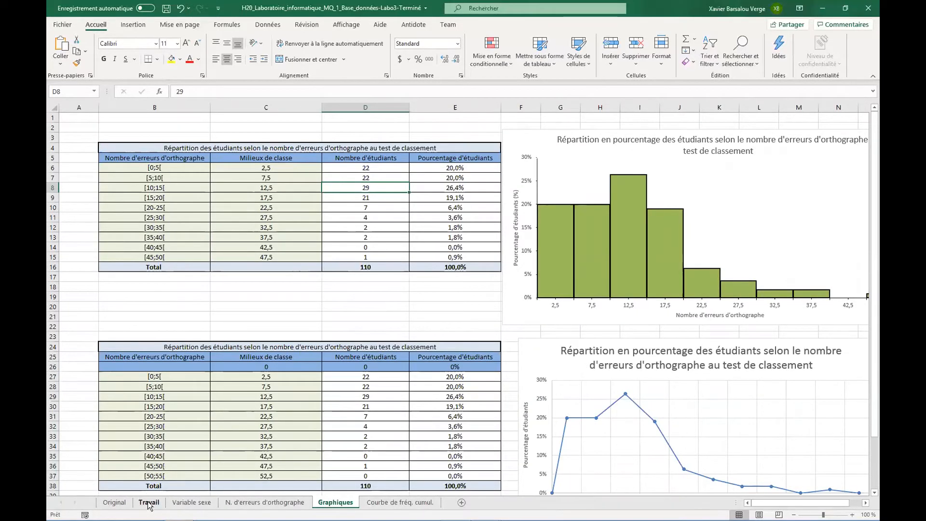
double_click(566, 287)
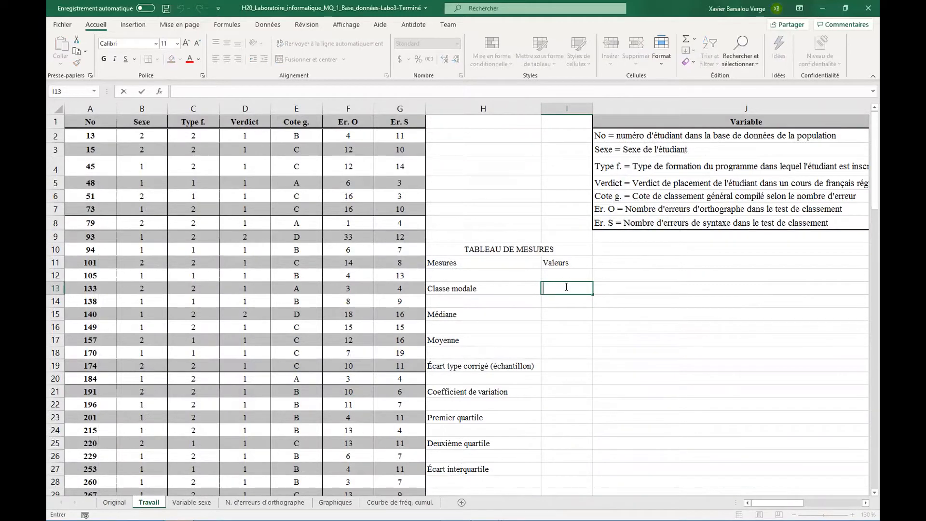
type("5")
key("BackSpace")
type("10;15")
left_click(566, 288)
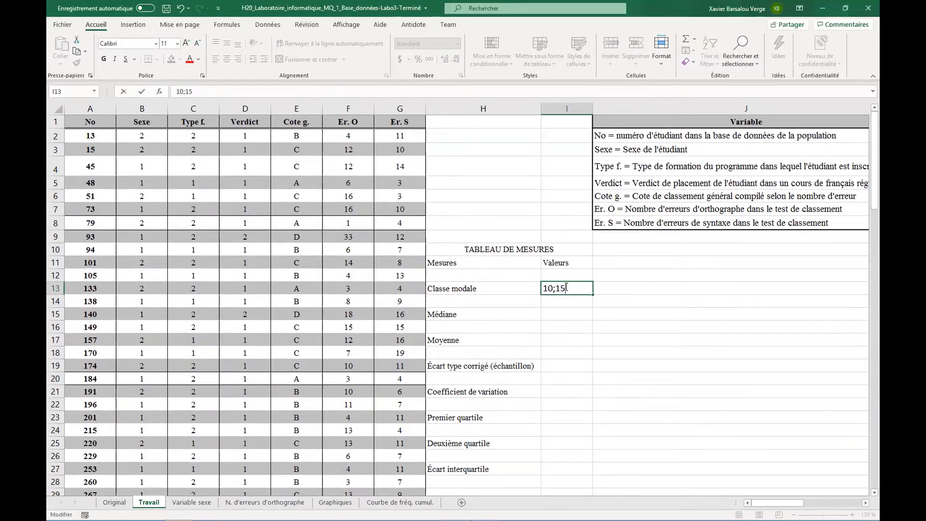
Insert the left square bracket symbol twice after 10;15 in I13 from the special characters.
left_click(139, 25)
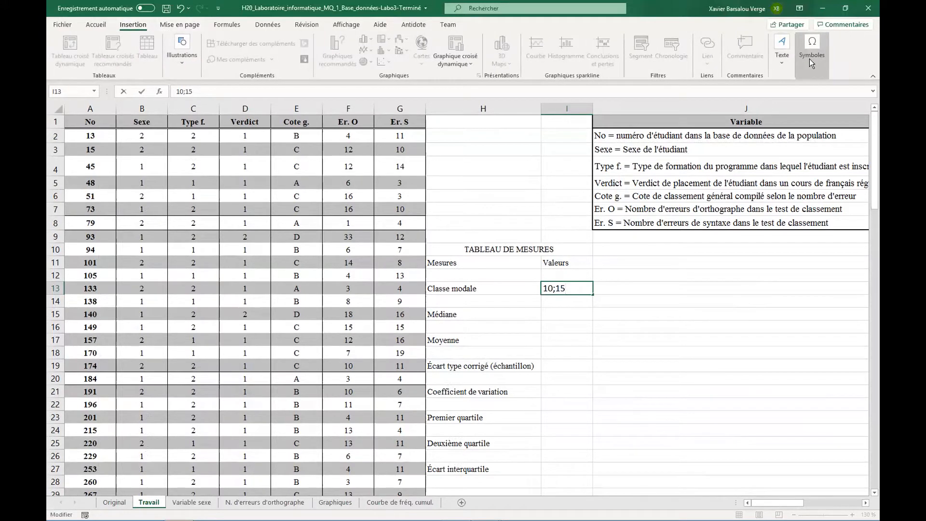
key("ctrl")
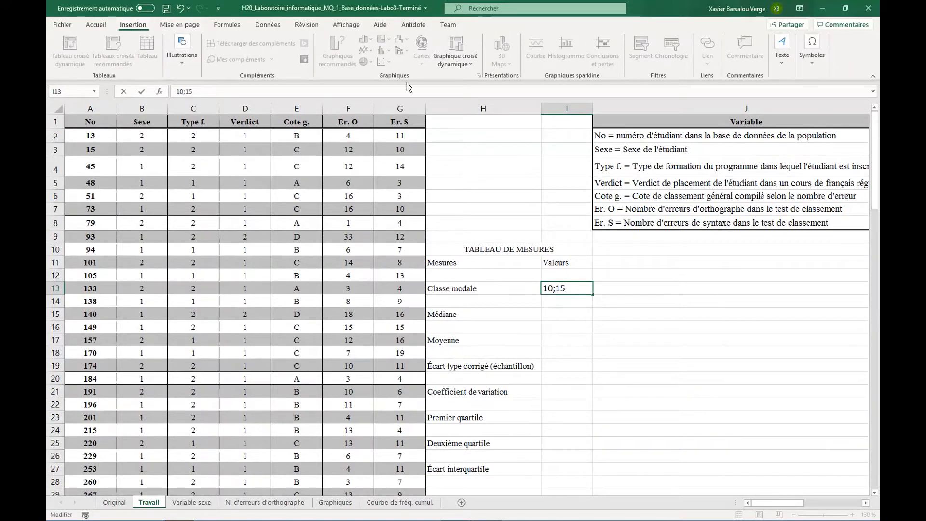
left_click(818, 57)
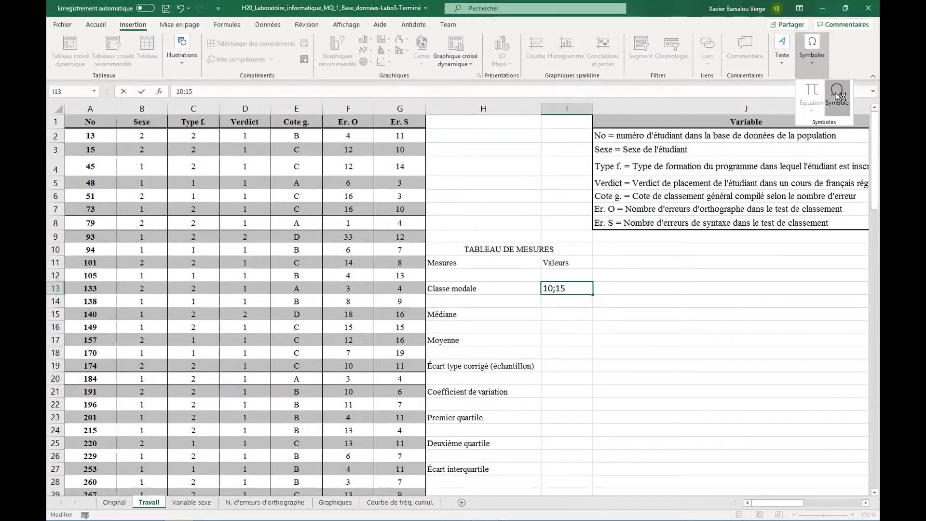
left_click(836, 96)
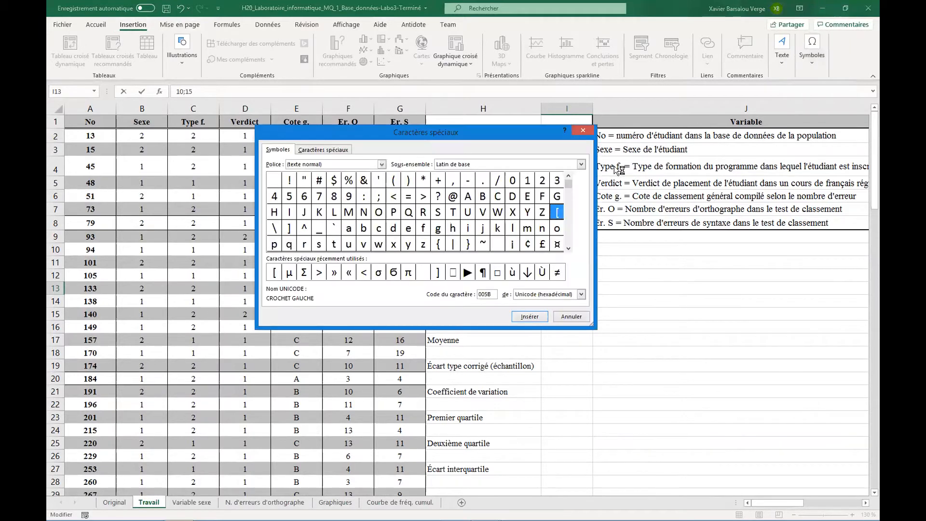
double_click(558, 214)
double_click(558, 214)
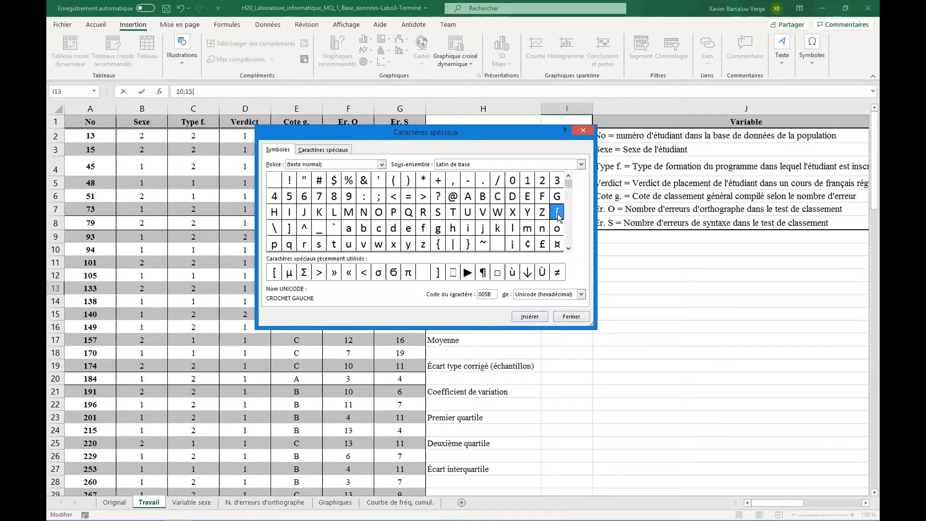
left_click(571, 316)
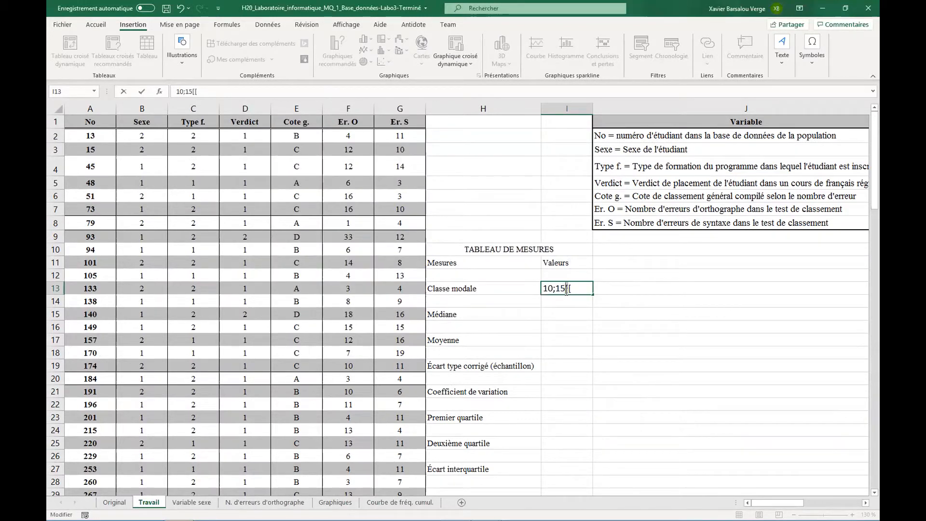
Delete the extra closing bracket in I13 and add one before 10 so the entry reads [10;15[.
key("BackSpace")
left_click(544, 288)
type("[")
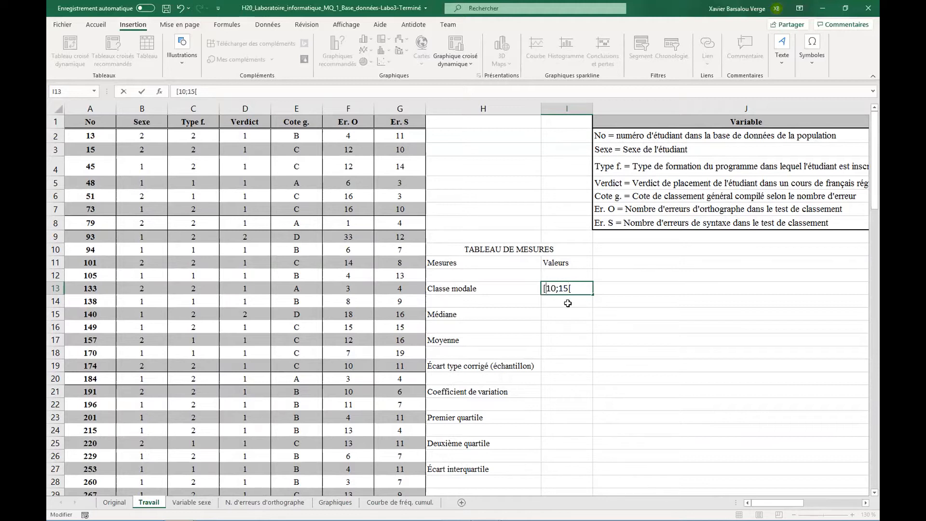
left_click(567, 303)
left_click(554, 288)
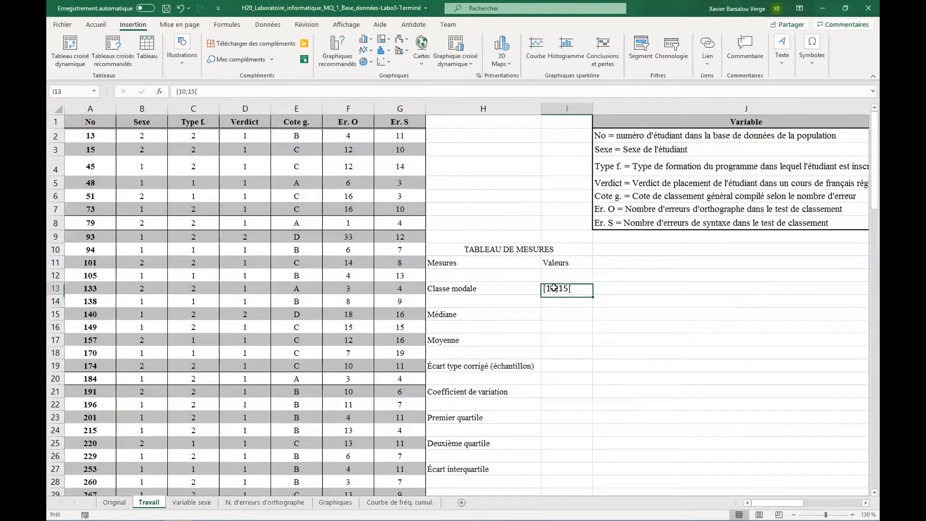
left_click(497, 284)
left_click(577, 286)
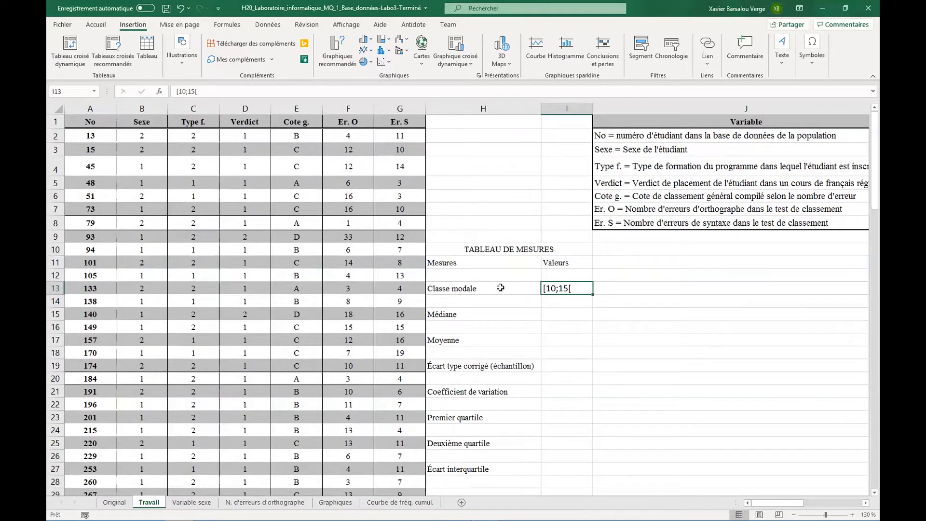
Insert the MEDIANE function from the Statistiques category in I15, beside Médiane.
left_click(567, 313)
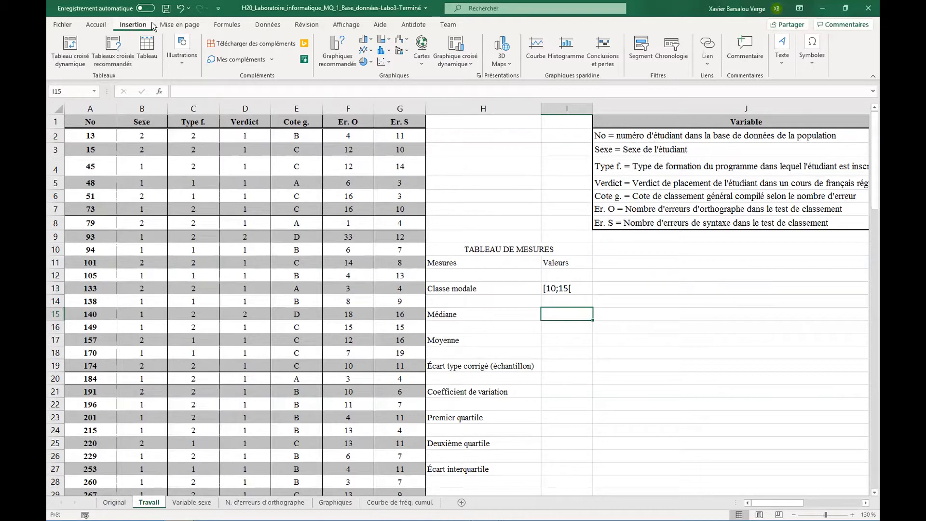
left_click(228, 25)
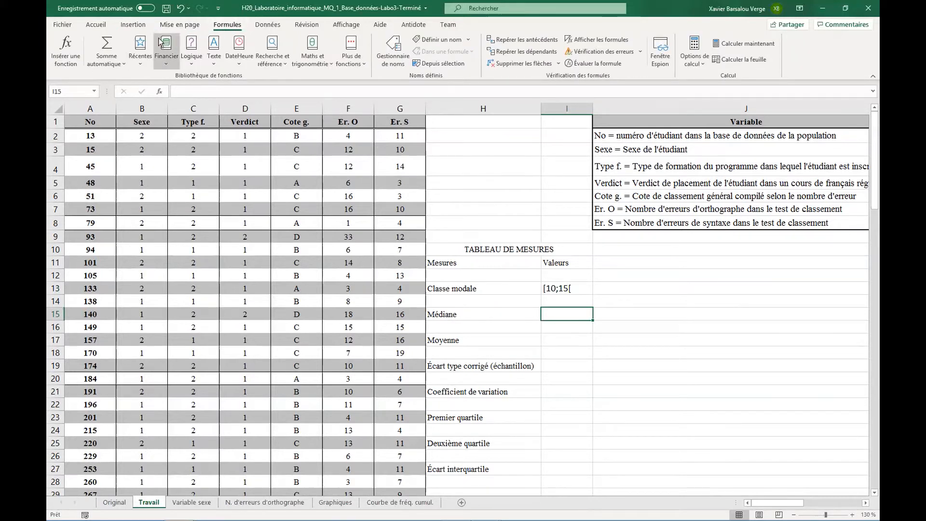
left_click(67, 52)
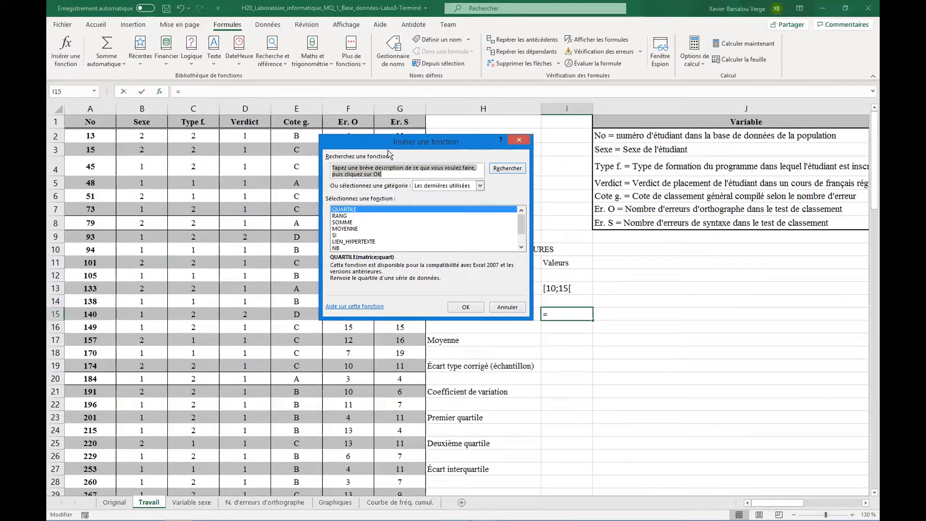
left_click(401, 172)
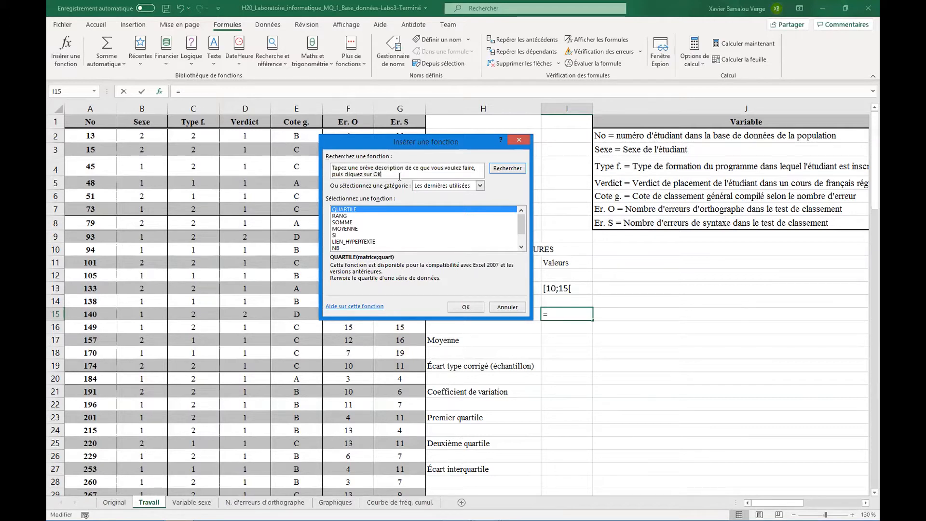
left_click(449, 187)
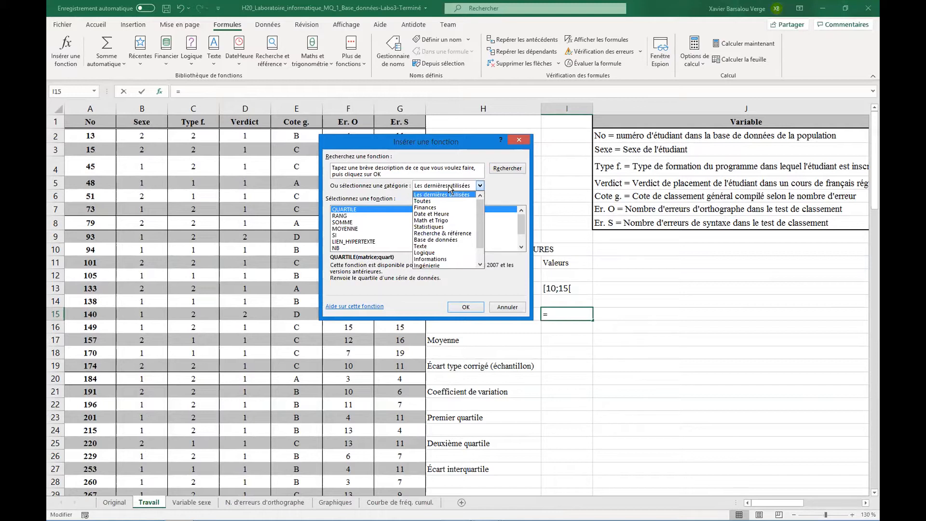
left_click(443, 227)
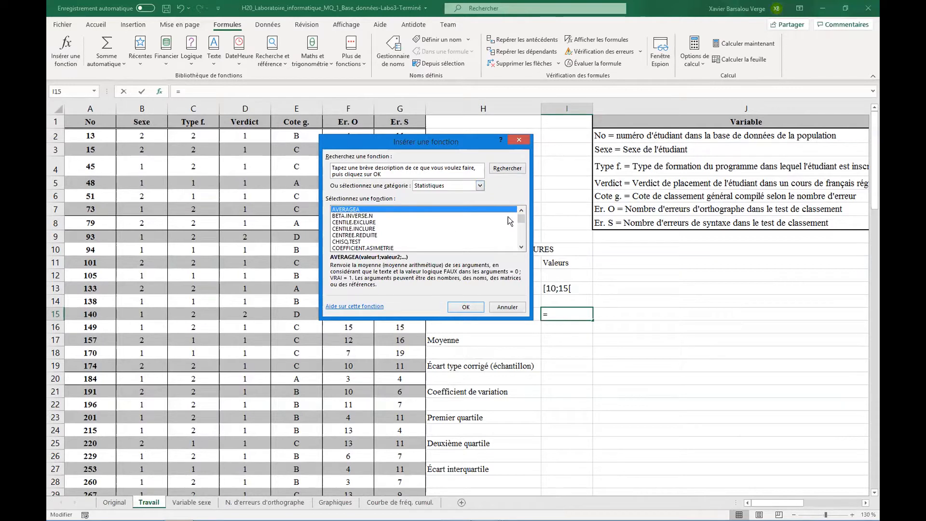
left_click_drag(519, 218, 519, 230)
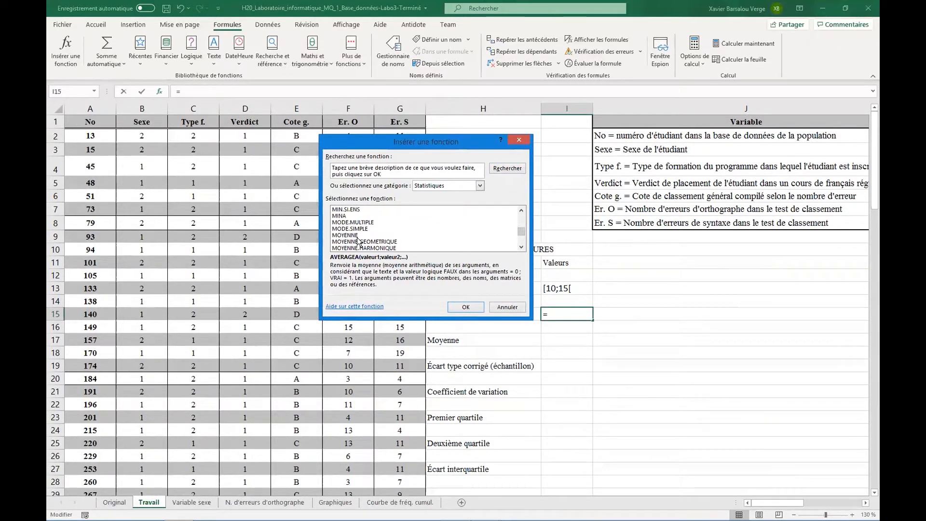
scroll(357, 225, "down", 2)
scroll(357, 225, "up", 5)
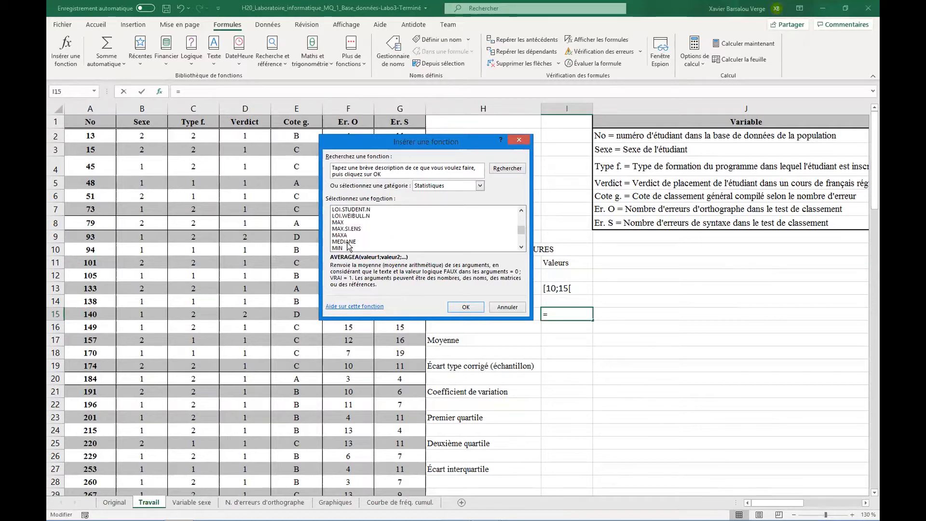
left_click(347, 242)
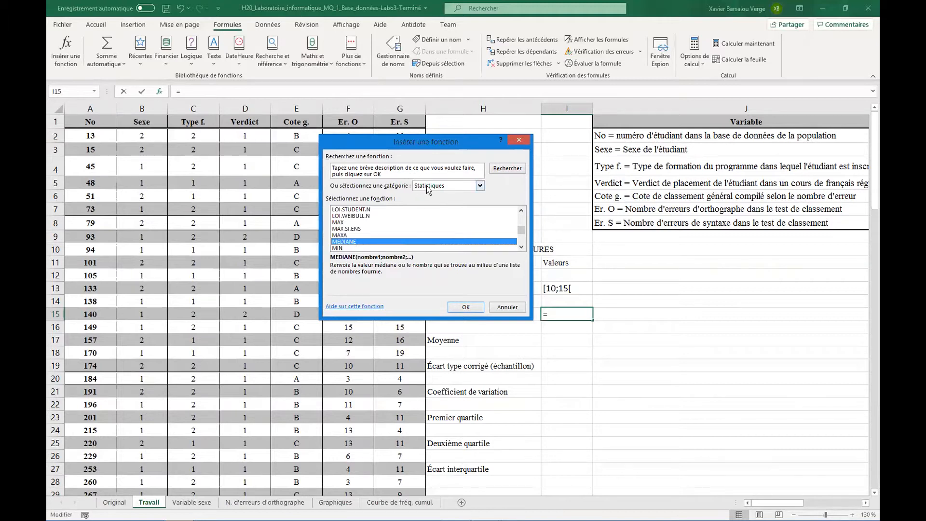
left_click(466, 307)
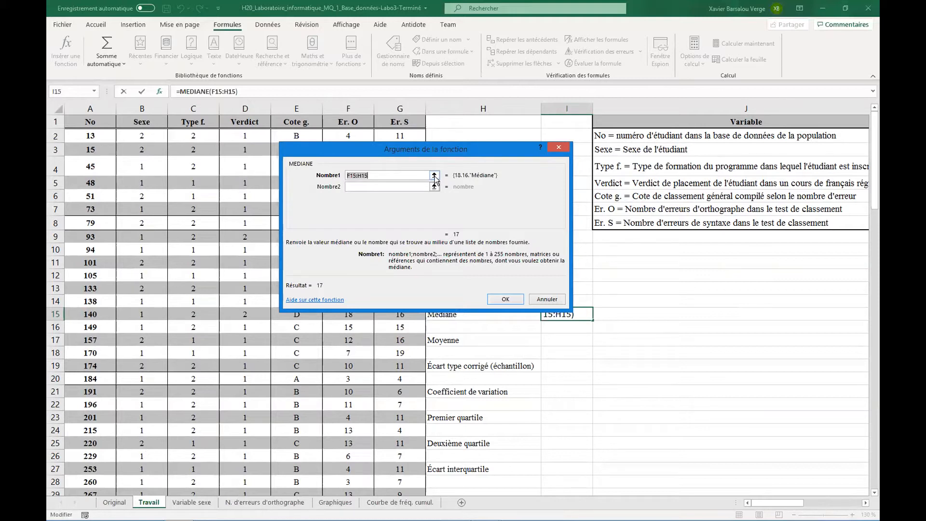
Clear the suggested range from the Nombre1 argument of the MEDIANE function, moving the arguments dialog clear of the data.
left_click_drag(372, 175, 332, 176)
left_click(435, 176)
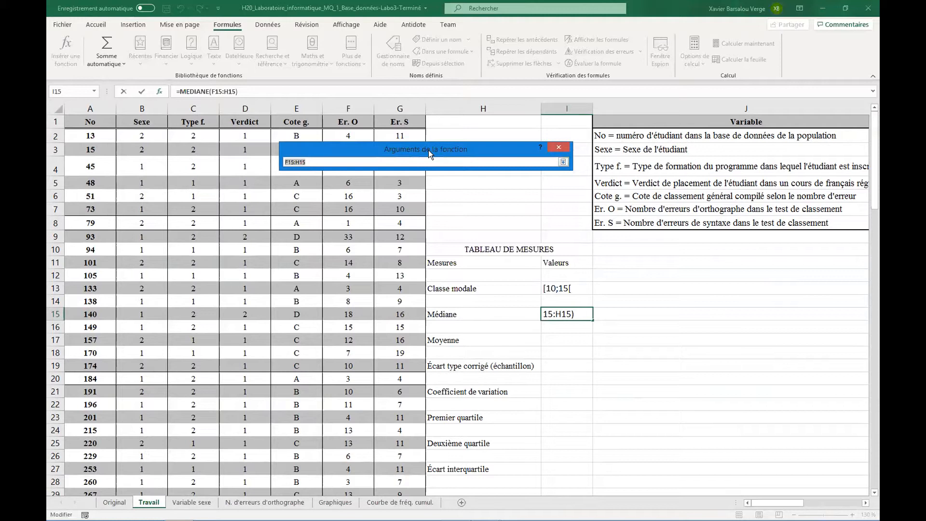
left_click_drag(429, 149, 585, 132)
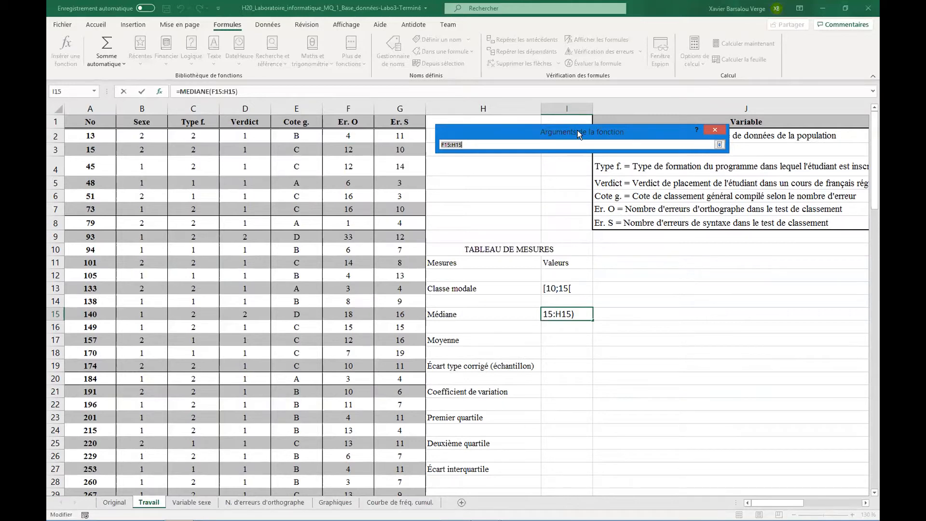
left_click_drag(577, 130, 572, 130)
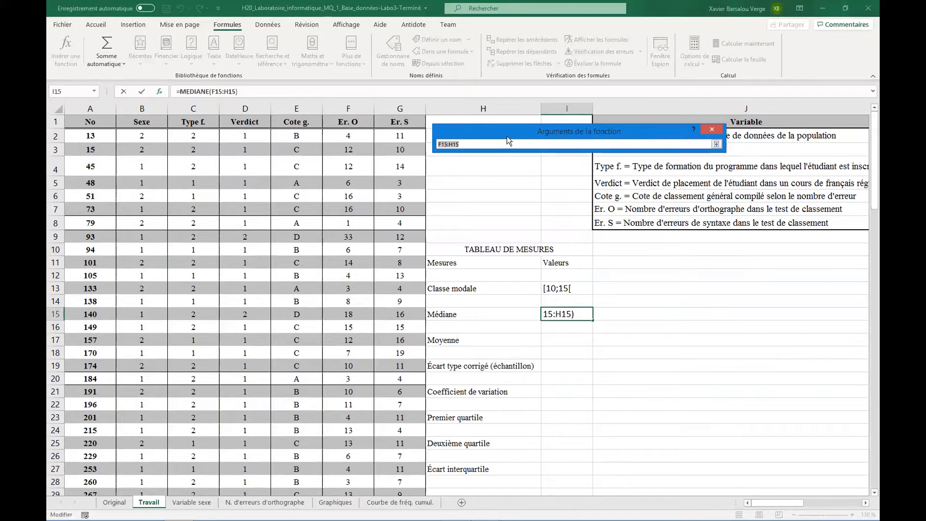
type("+")
left_click(345, 136)
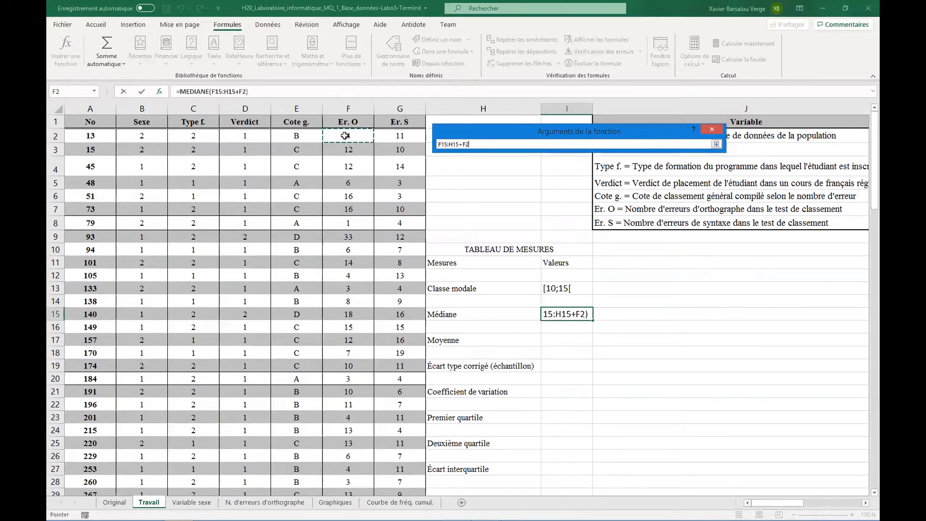
left_click_drag(500, 138, 405, 145)
key("BackSpace")
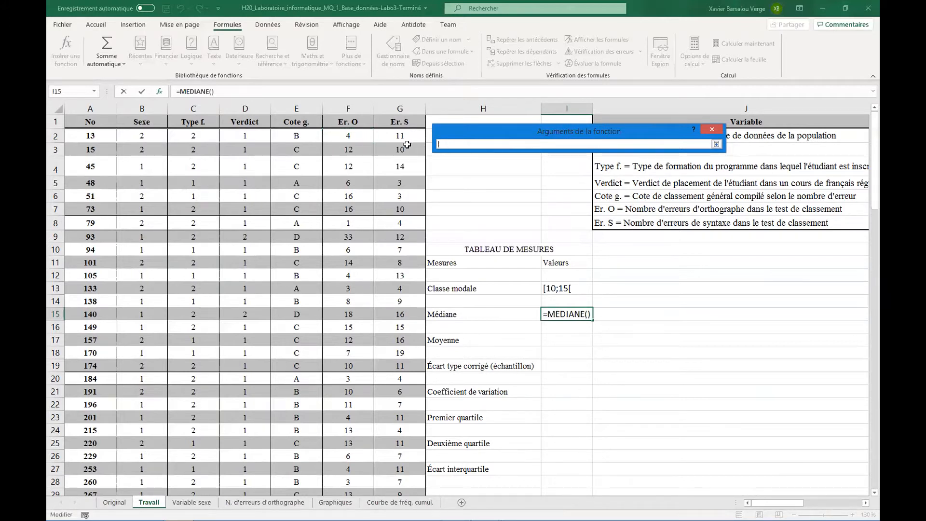
Set the MEDIANE argument to the Er. O data in F2:F111 and accept the function.
left_click(351, 136)
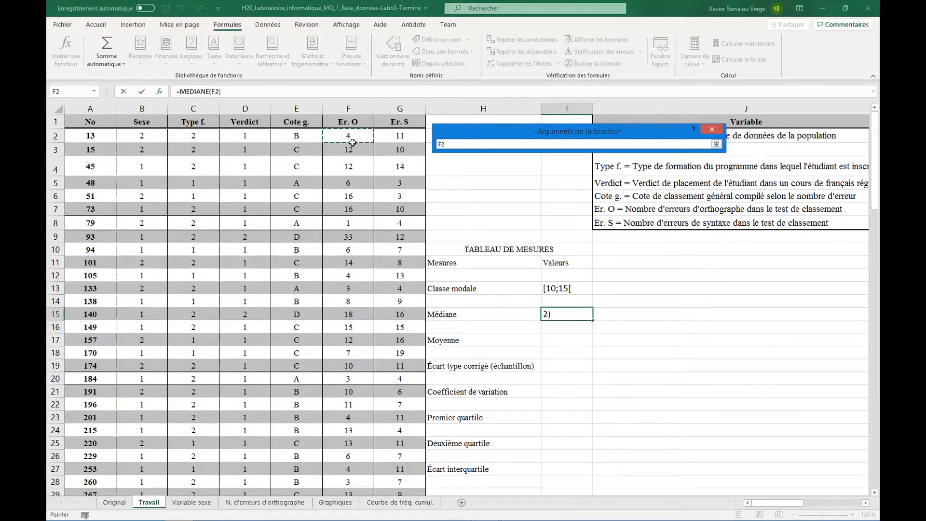
left_click_drag(353, 143, 359, 502)
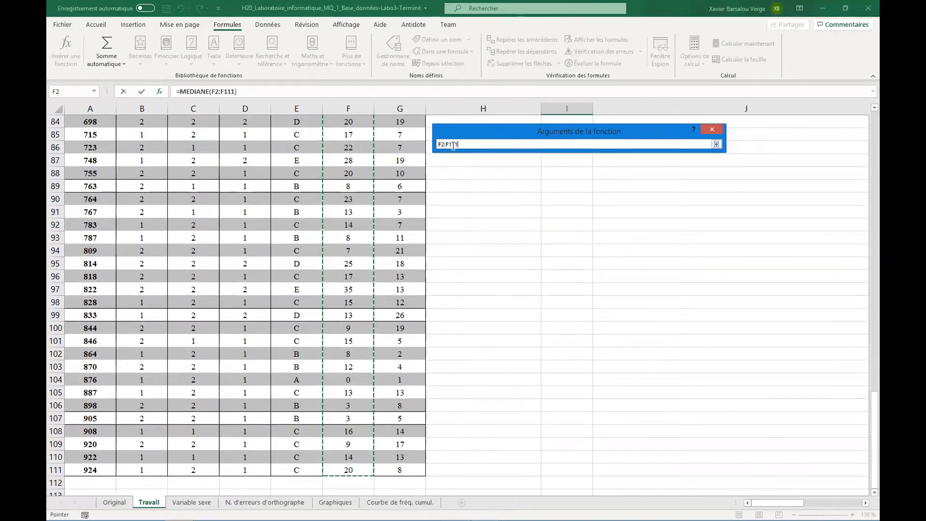
left_click(716, 144)
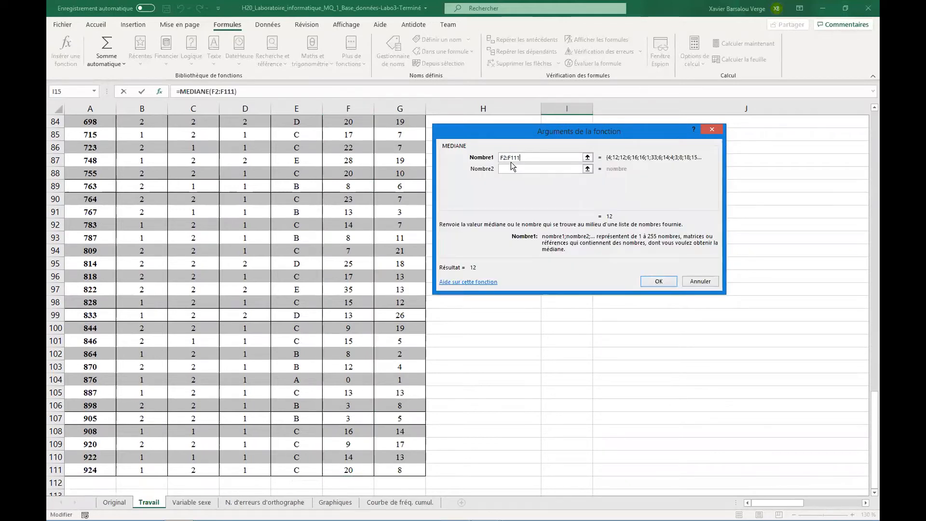
left_click_drag(526, 158, 489, 158)
left_click_drag(522, 157, 501, 149)
left_click(658, 281)
Search the functions for Moyenne and insert the MOYENNE function in I17, beside Moyenne.
scroll(593, 234, "up", 3)
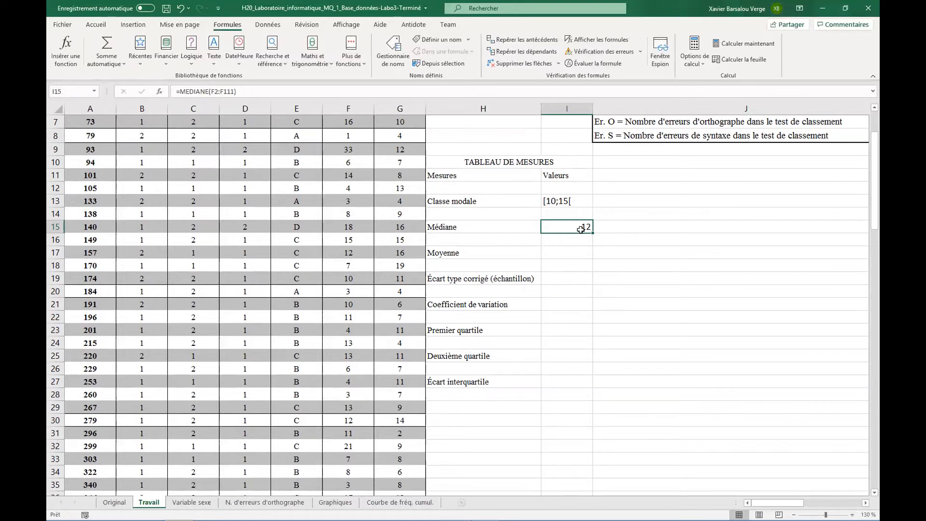
left_click(568, 252)
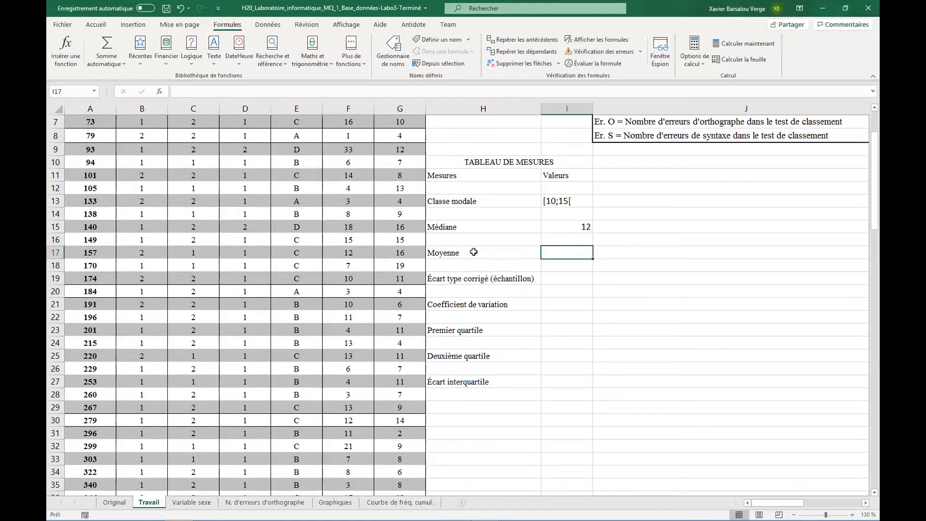
left_click(65, 58)
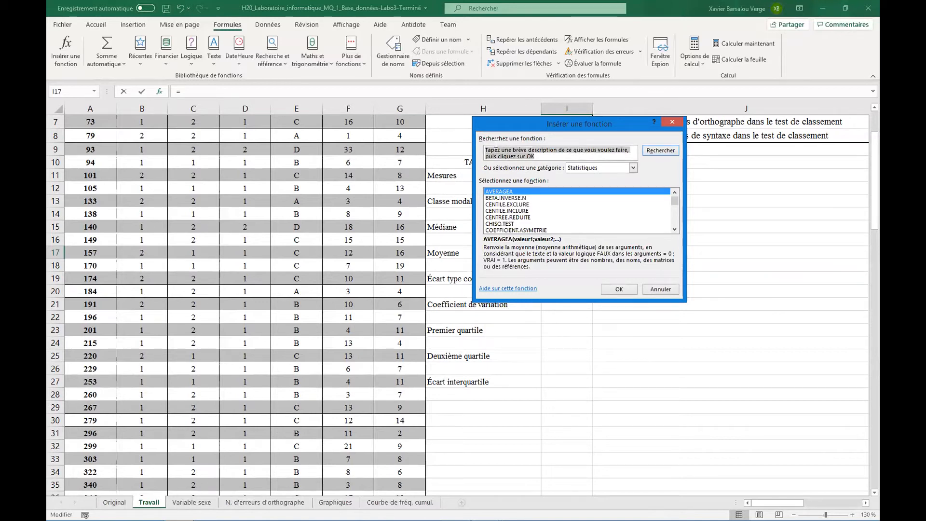
type("Moyenne")
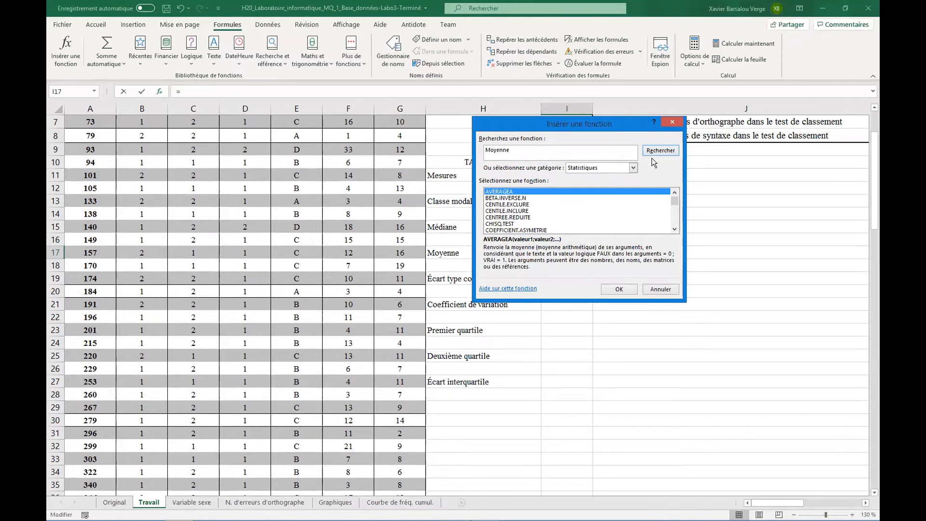
left_click(663, 153)
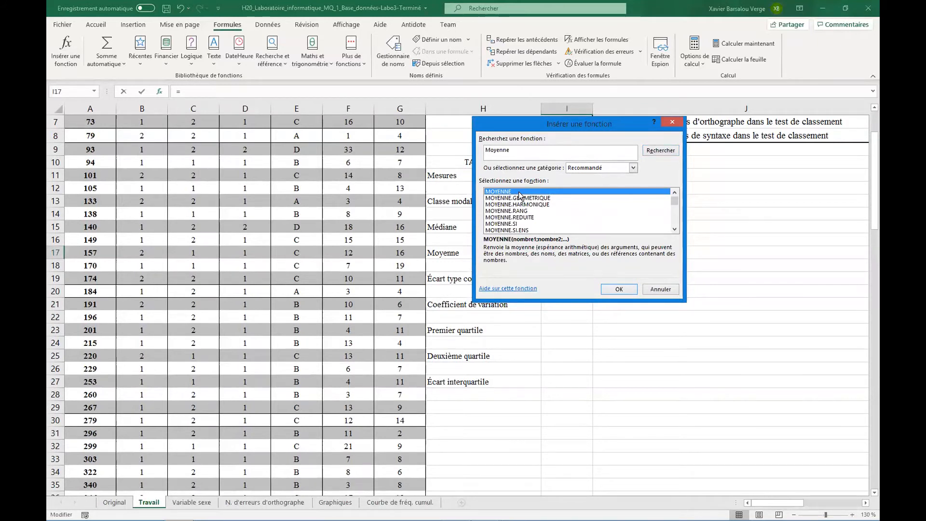
left_click(619, 289)
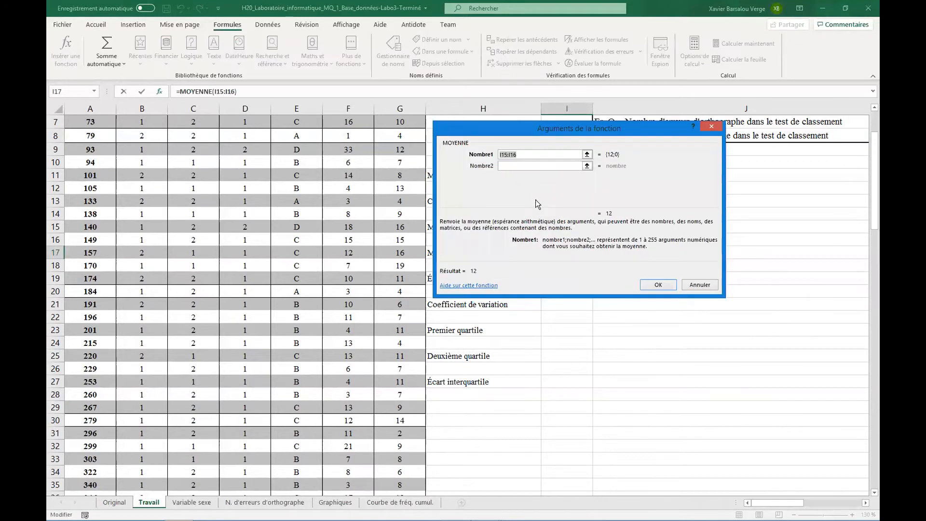
Clear the suggested range from the Nombre1 argument of the MOYENNE function.
left_click(587, 154)
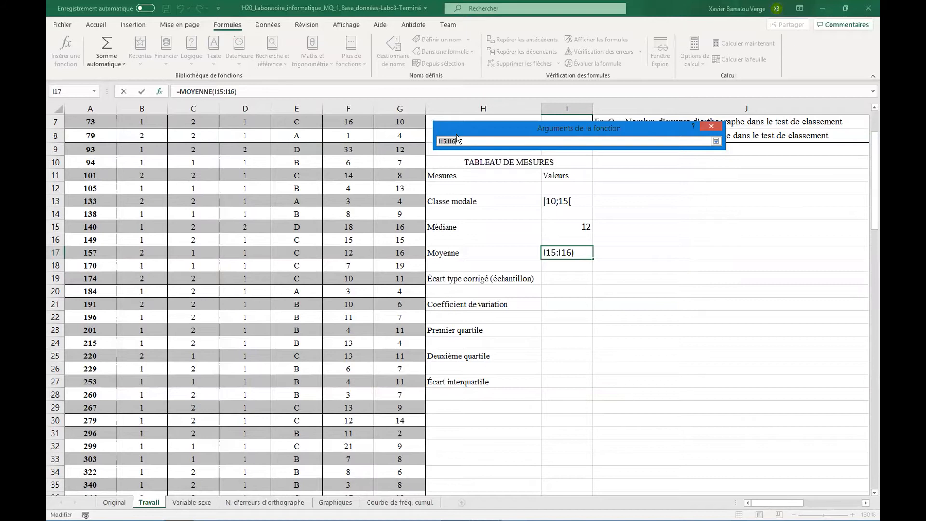
left_click_drag(457, 141, 440, 142)
key("BackSpace")
scroll(358, 142, "up", 2)
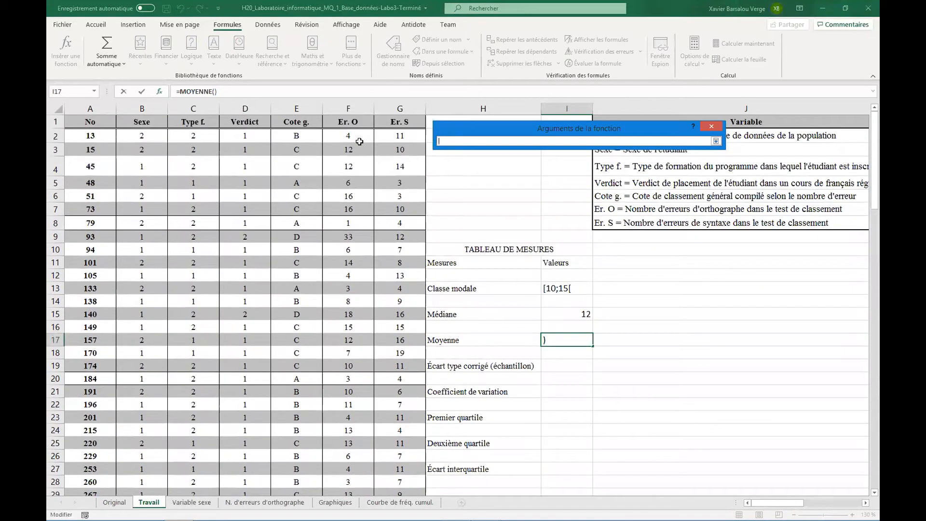
Set the MOYENNE argument to the Er. O data in F2:F111 and accept the function.
left_click(351, 138)
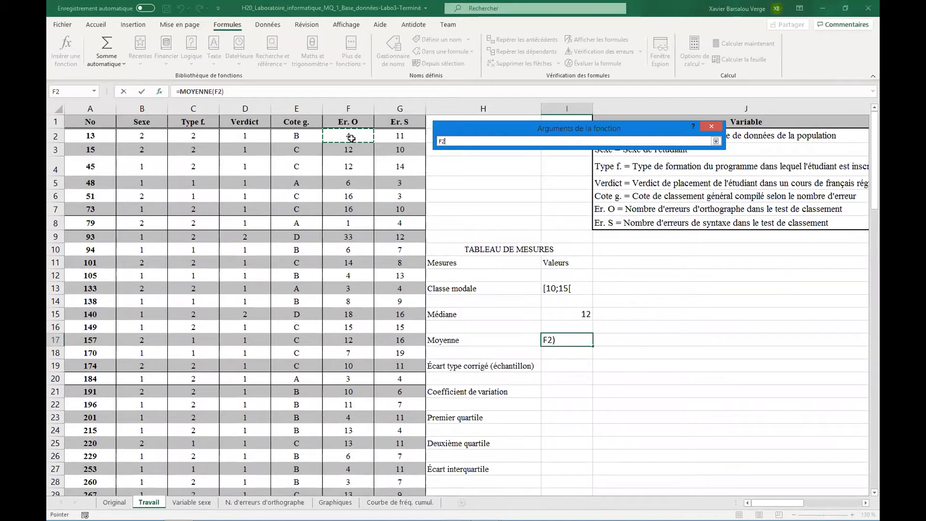
left_click_drag(351, 138, 353, 248)
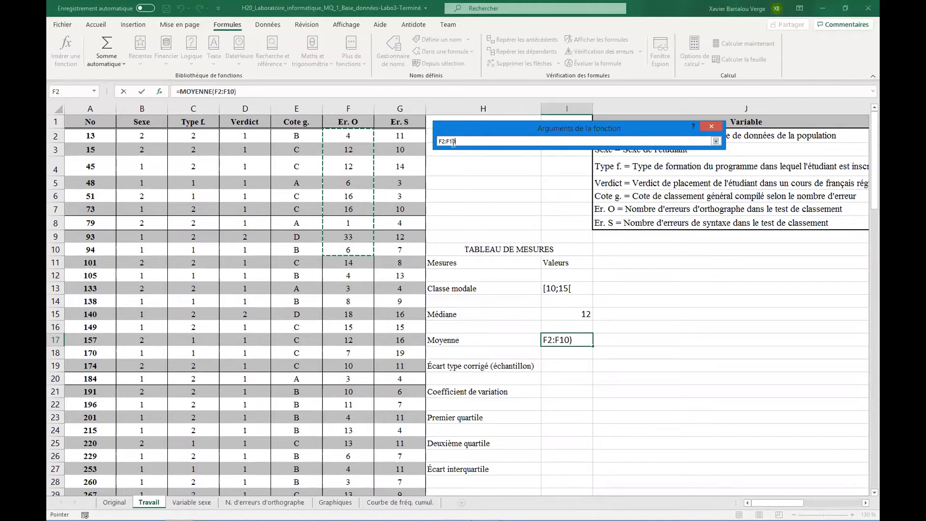
left_click(457, 141)
key("BackSpace")
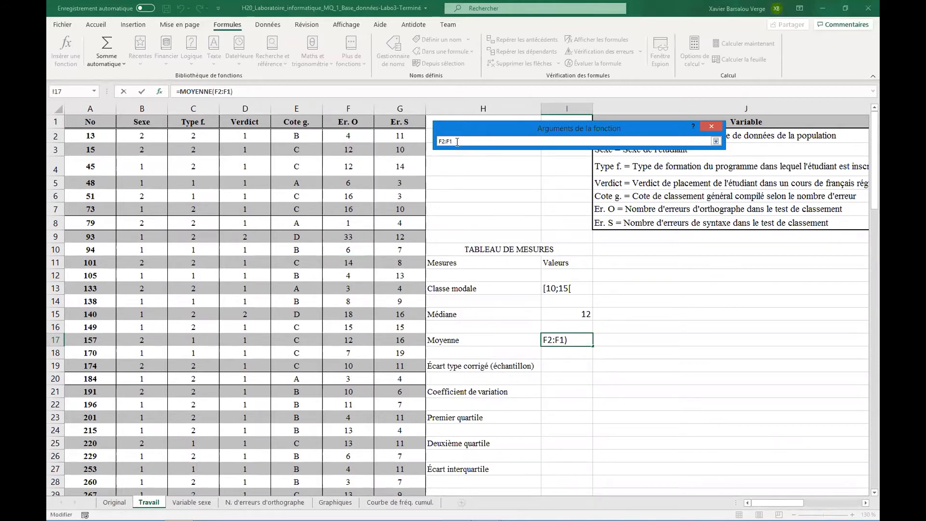
type("111")
left_click(716, 141)
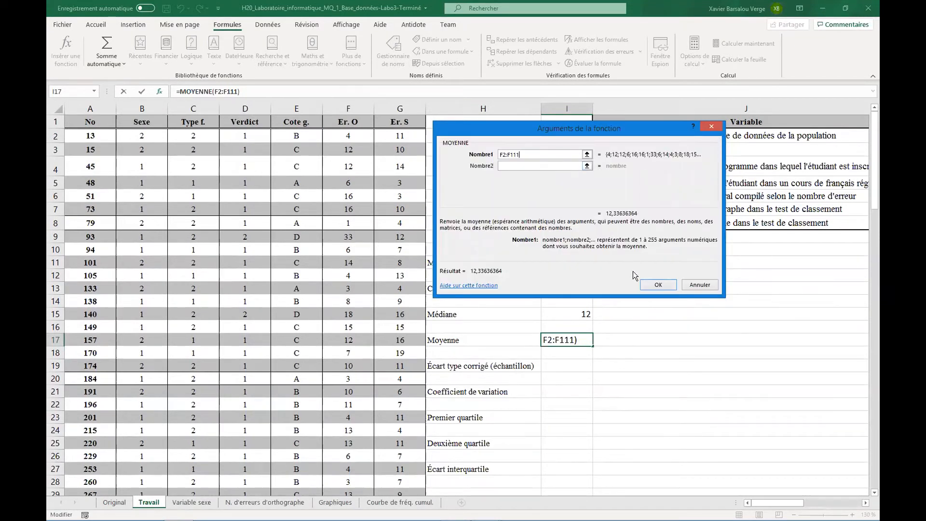
left_click(586, 154)
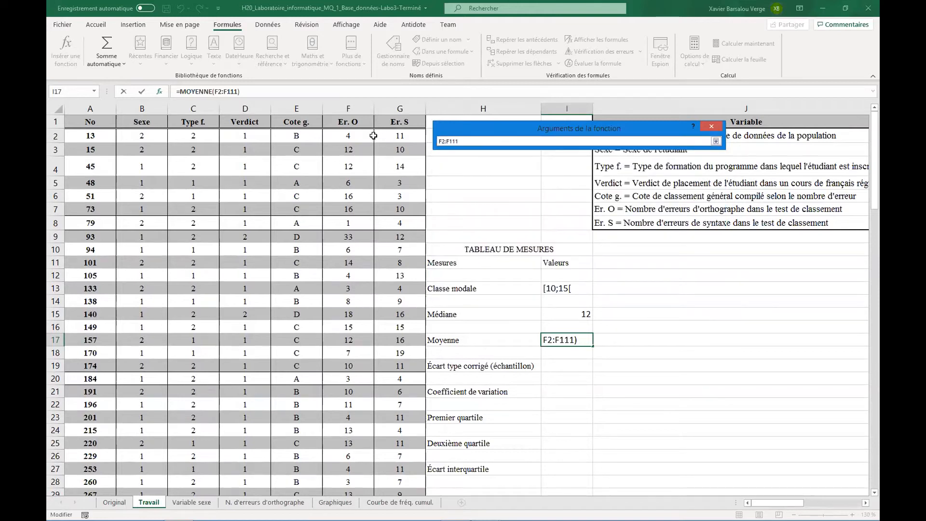
left_click(716, 141)
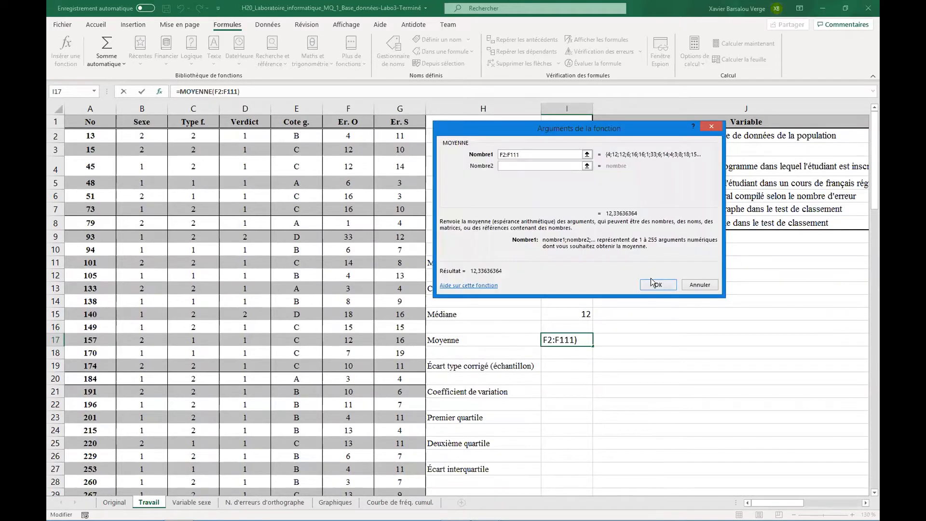
left_click(653, 285)
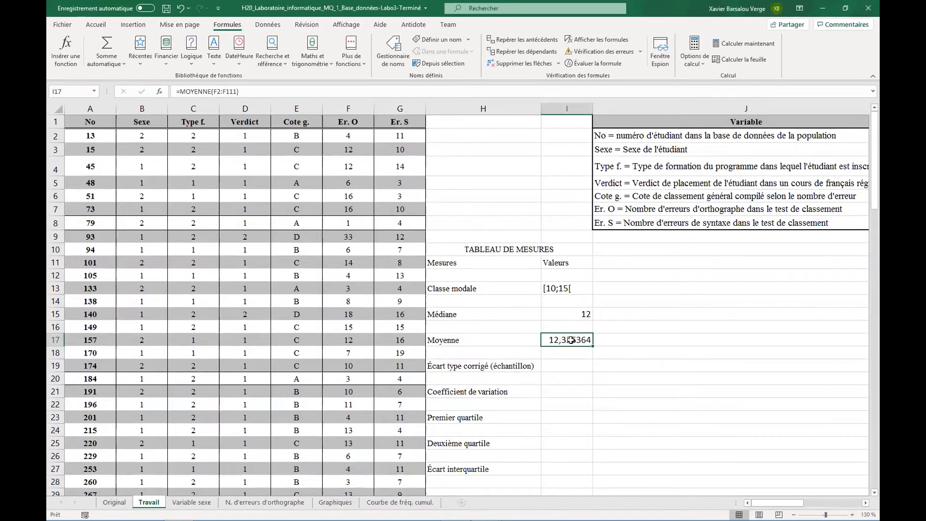
Reopen the mean formula in I17 to check which cells of the Er. O column it covers, then close it.
double_click(570, 340)
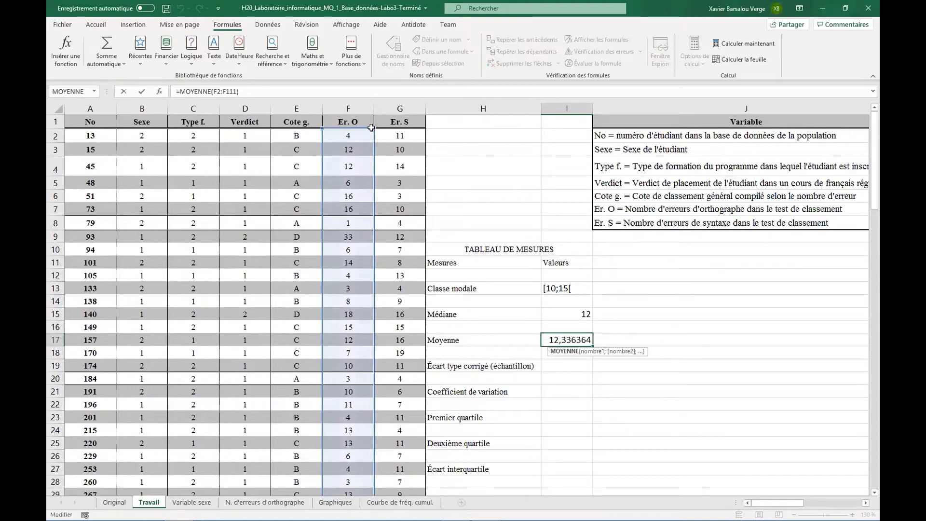
scroll(371, 127, "down", 20)
scroll(372, 128, "up", 18)
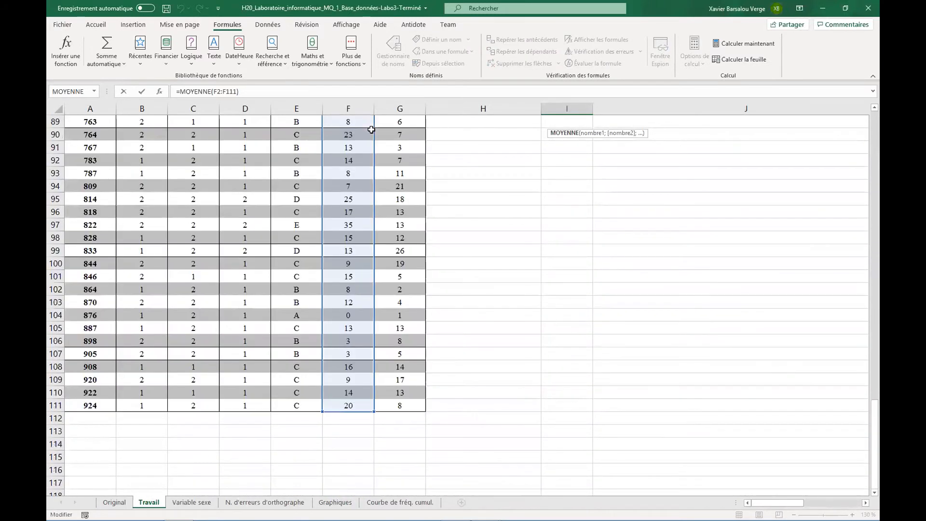
scroll(359, 403, "up", 11)
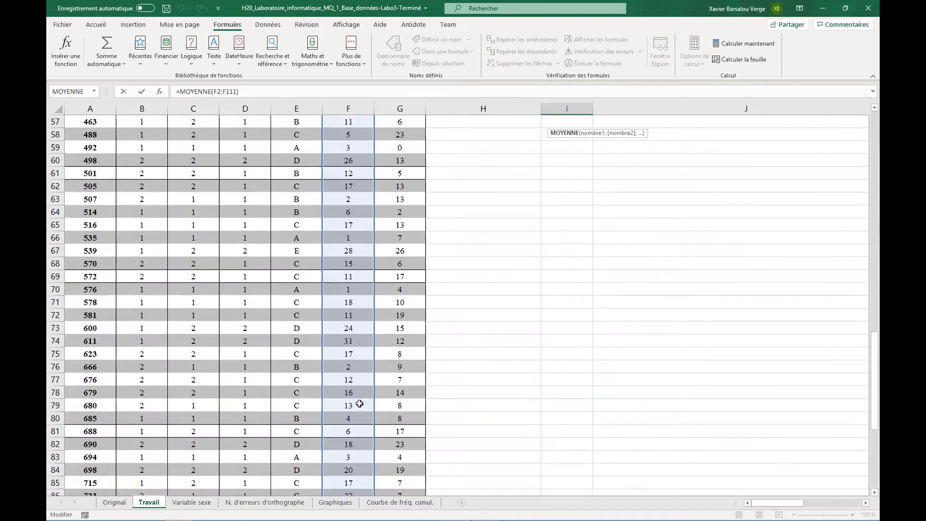
scroll(359, 403, "up", 13)
scroll(642, 421, "up", 5)
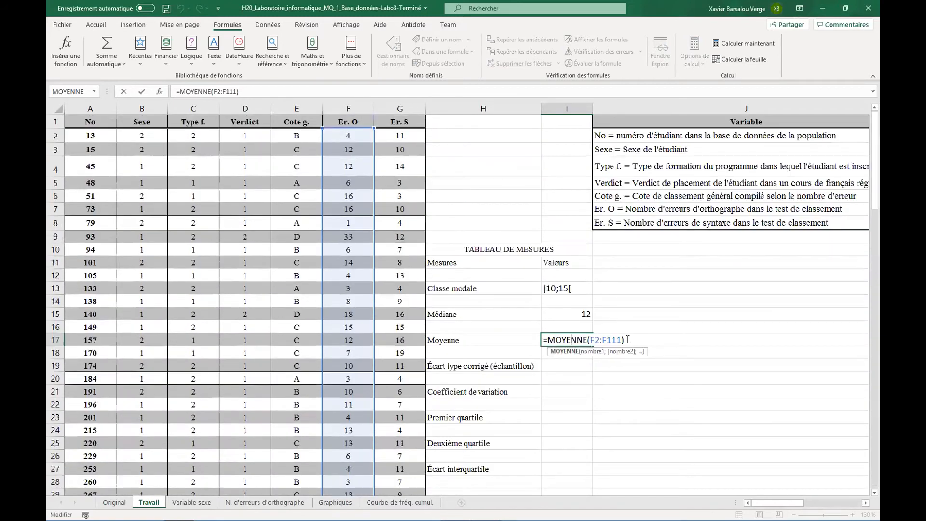
key("Return")
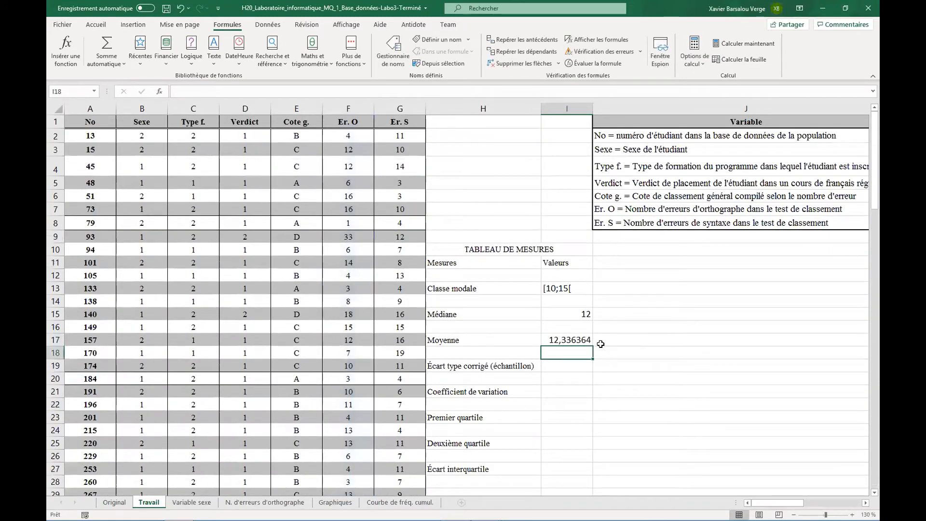
Start a formula in I19, beside Écart type corrigé (échantillon), with the suggested ECARTYPE.STANDARD function.
key("Down")
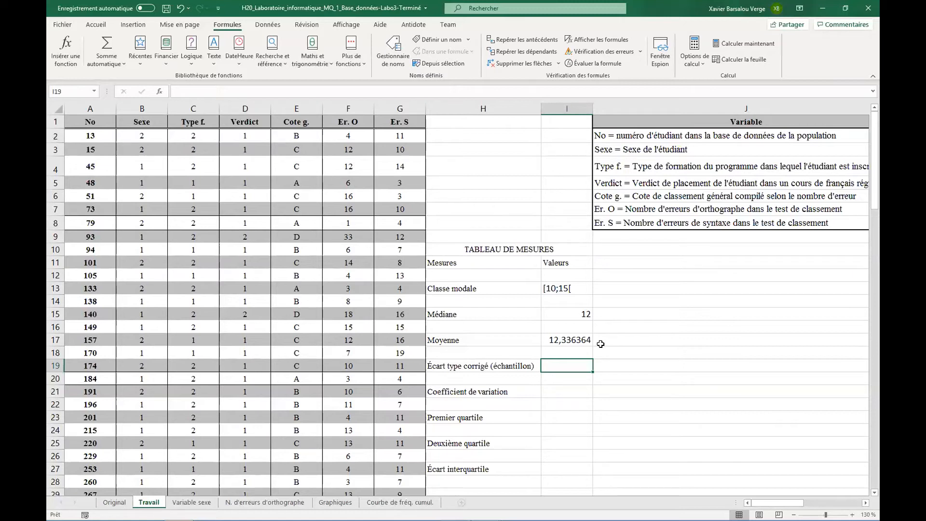
type("=")
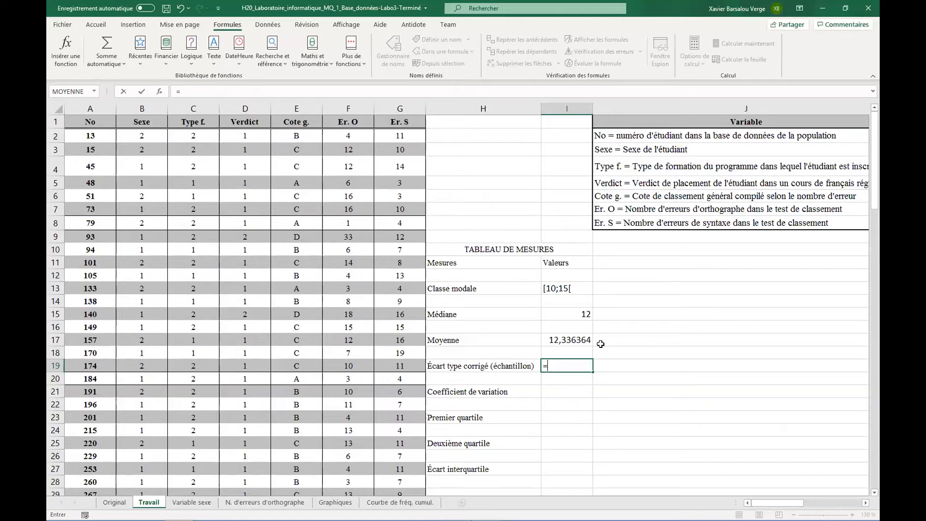
type("E")
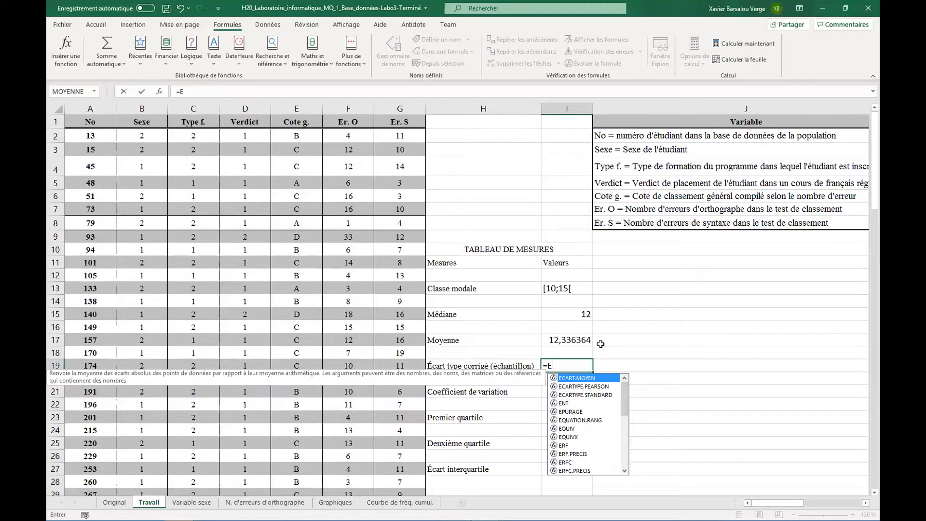
type("CART")
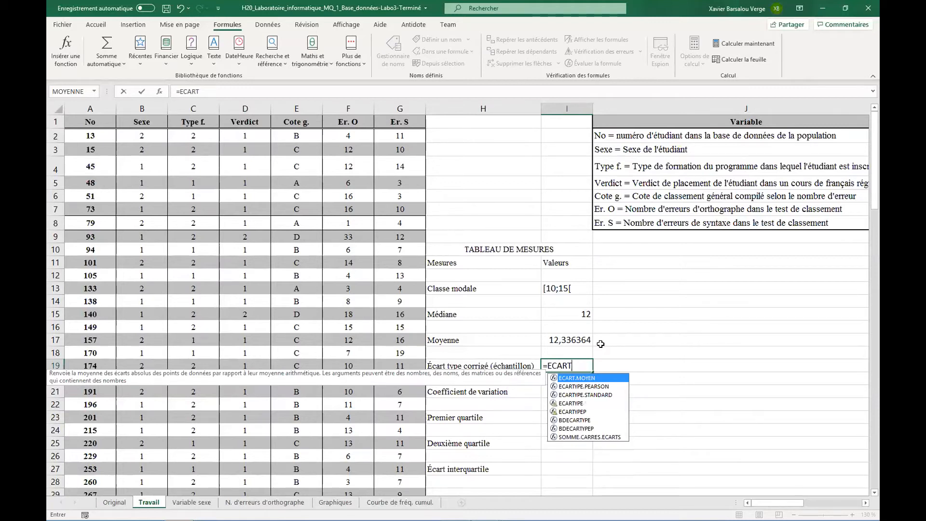
type("YPE")
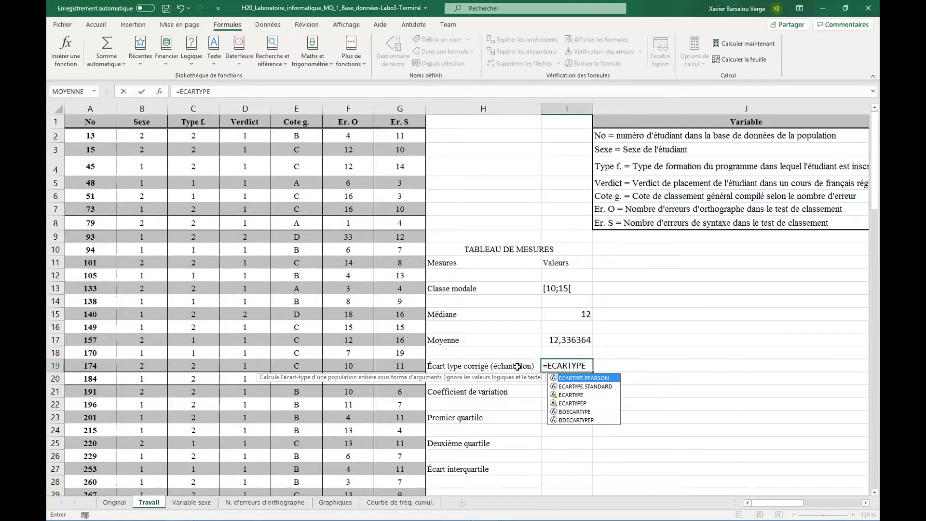
left_click(577, 388)
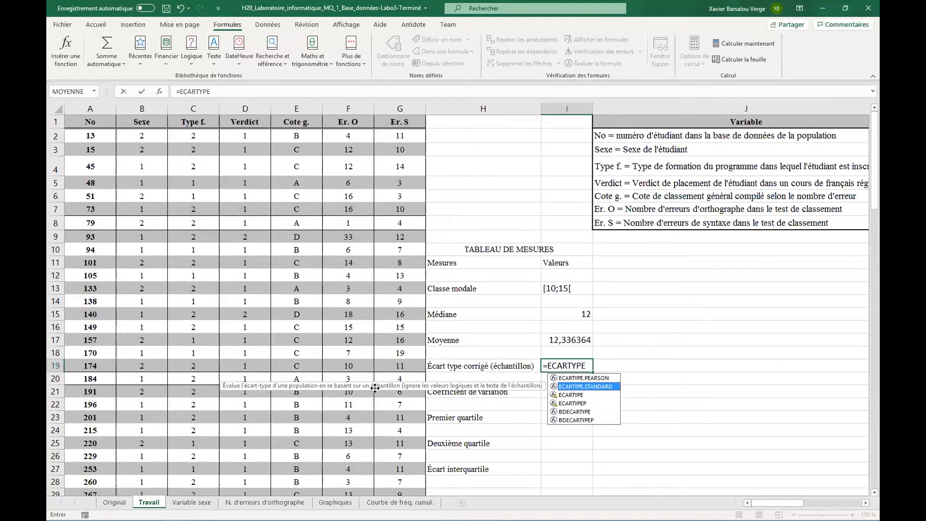
double_click(589, 389)
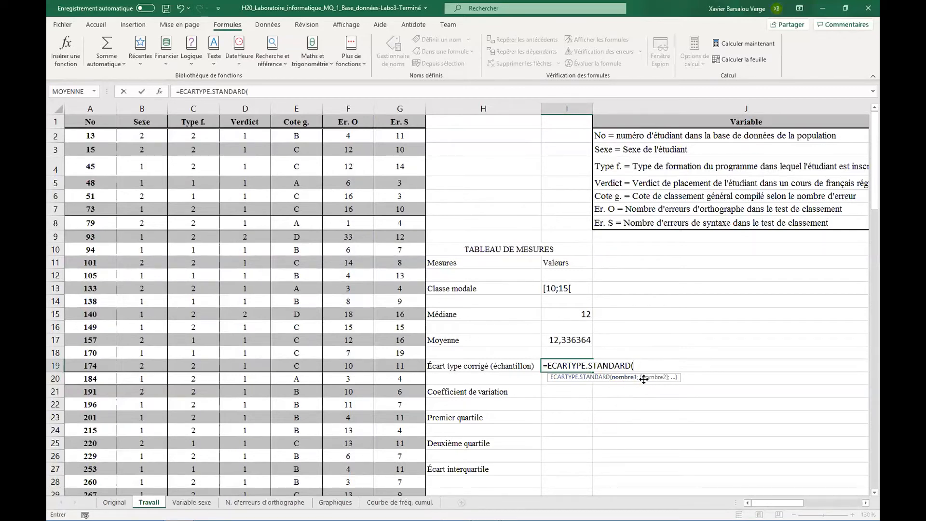
Complete the ECARTYPE.STANDARD formula in I19 with the Er. O range F2:F111 and validate it.
type("2")
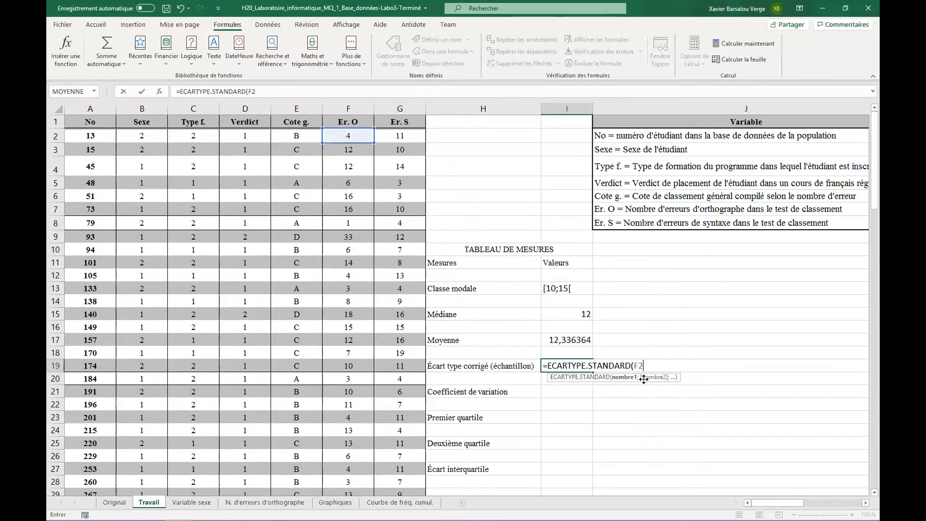
type(":F1")
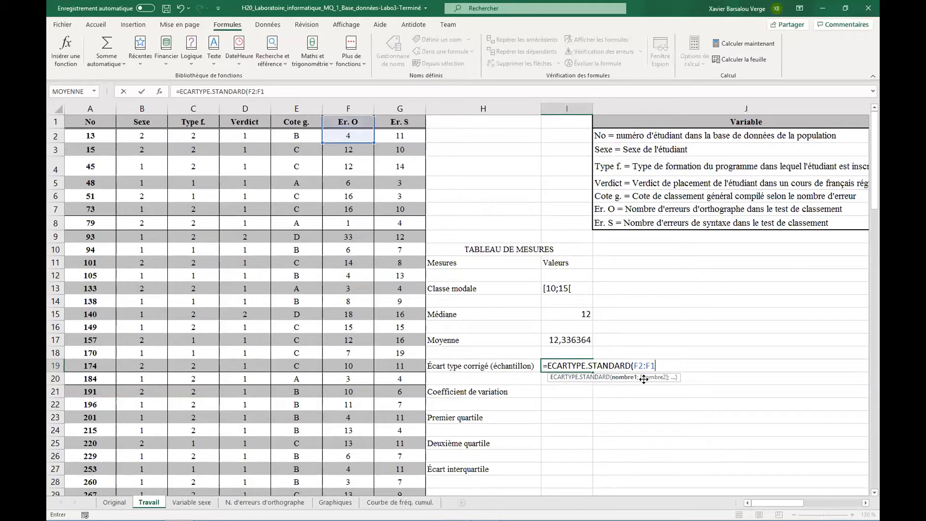
type("11")
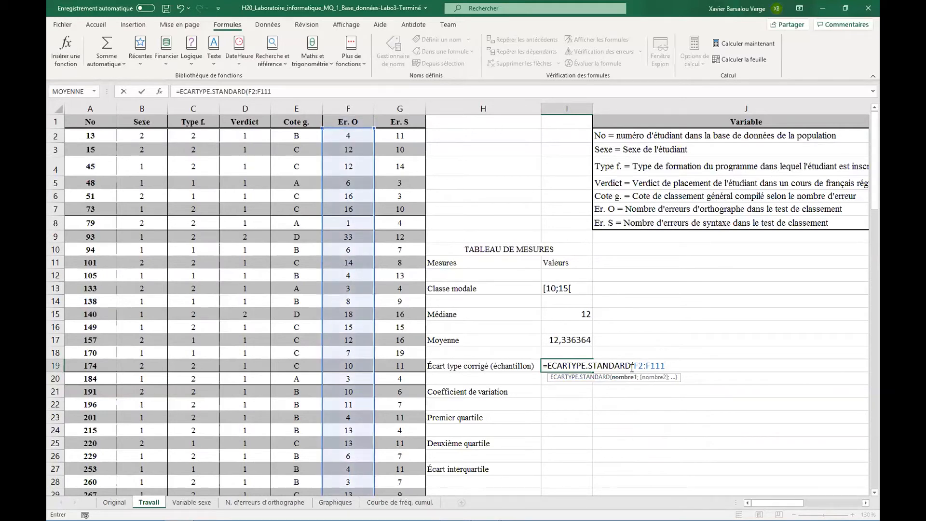
type(")")
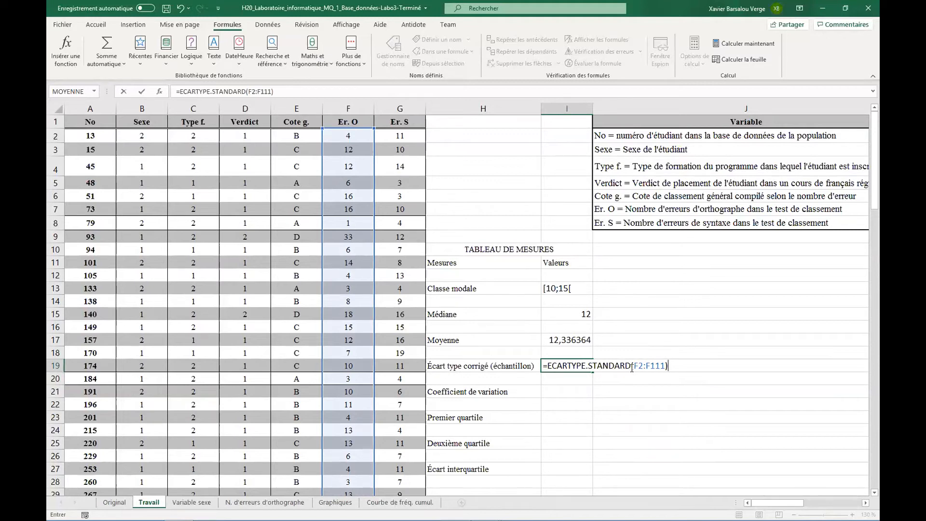
key("Return")
key("Up")
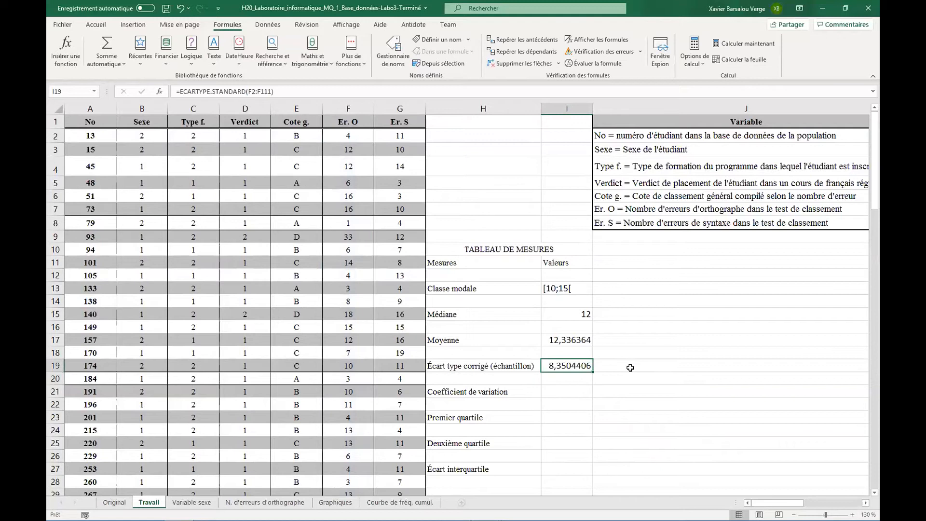
Reopen the standard deviation formula in I19 to check the range it covers, then close it.
double_click(560, 365)
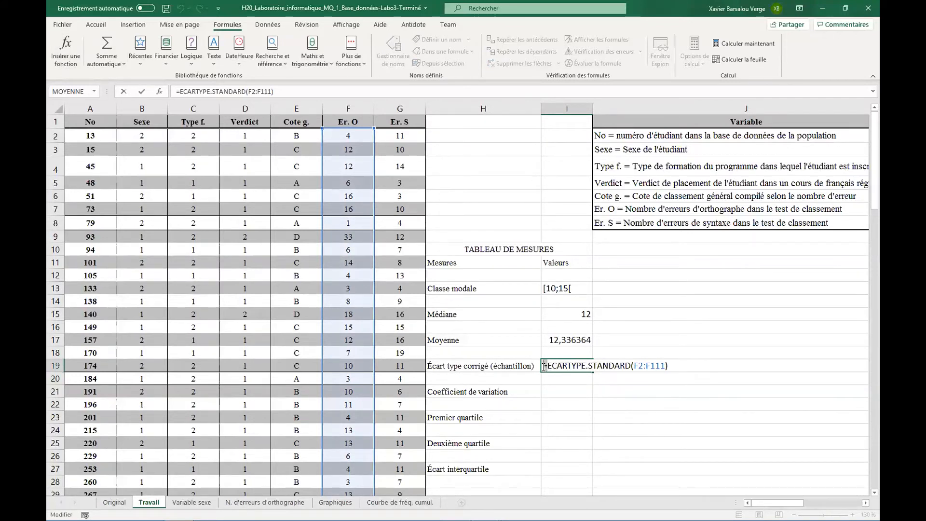
left_click_drag(633, 365, 669, 366)
left_click(669, 365)
key("Return")
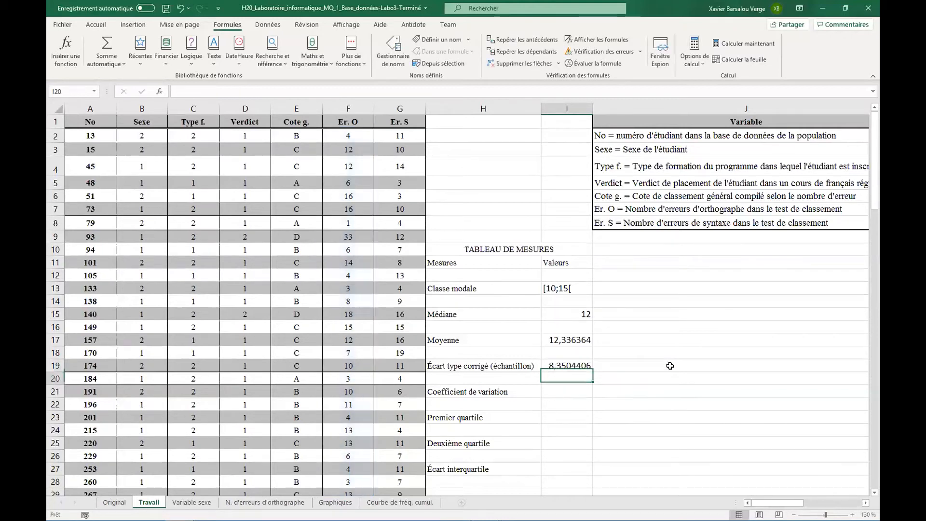
Calculate the coefficient of variation in I21 by dividing the standard deviation by the mean, with =I19/I17.
key("Return")
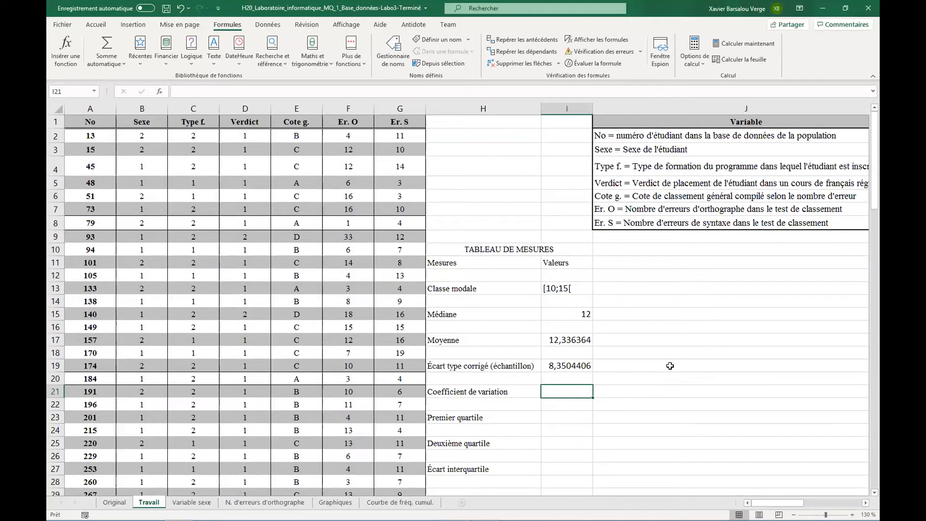
type("=")
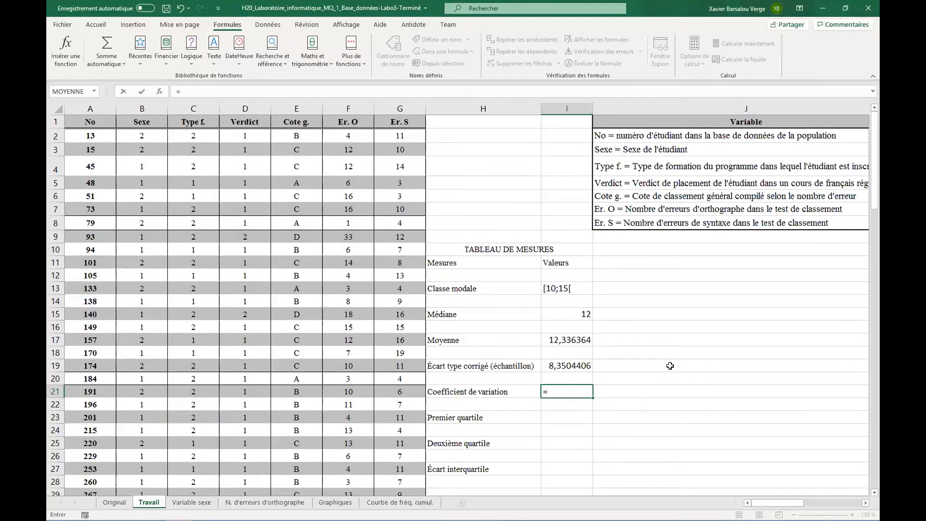
left_click(566, 366)
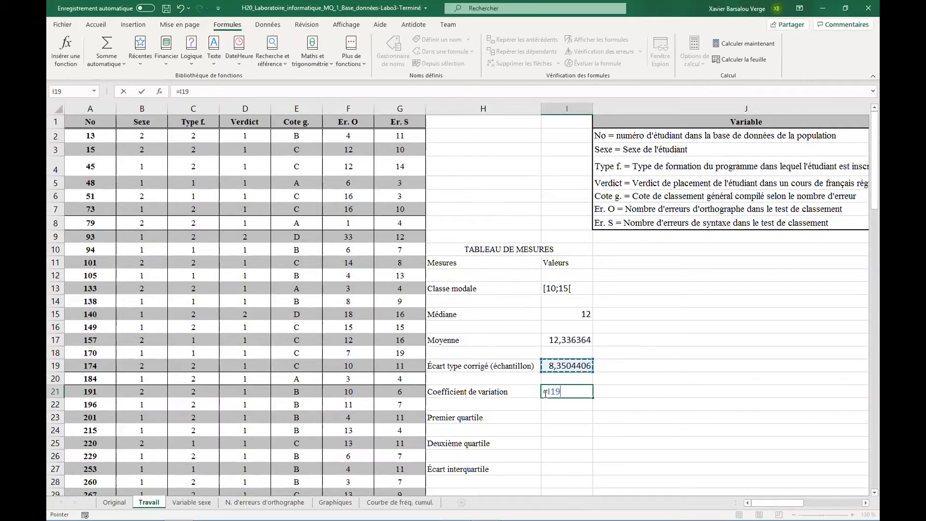
left_click(562, 392)
type("/")
left_click(568, 340)
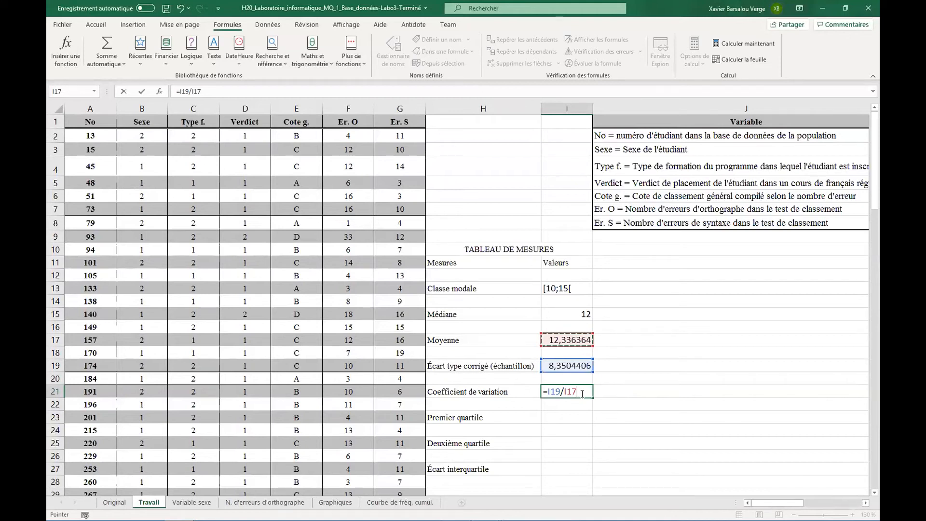
key("Return")
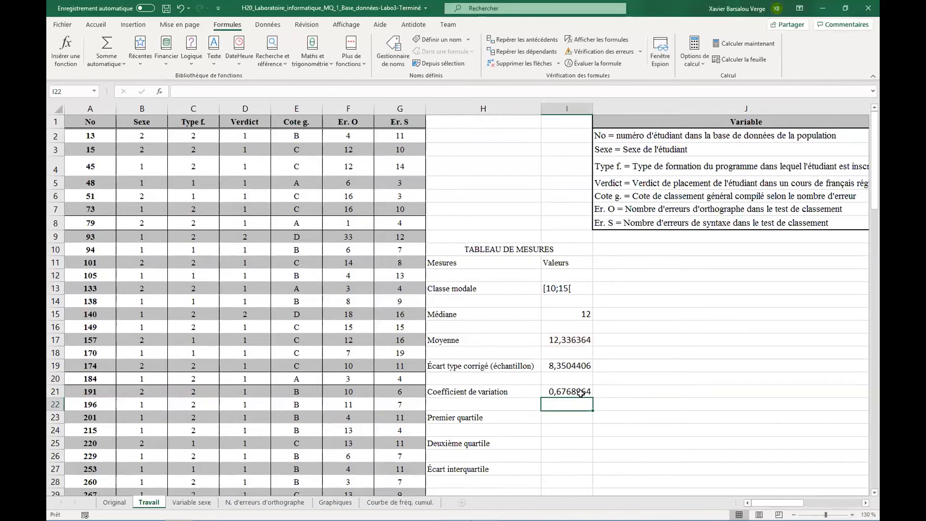
left_click(581, 394)
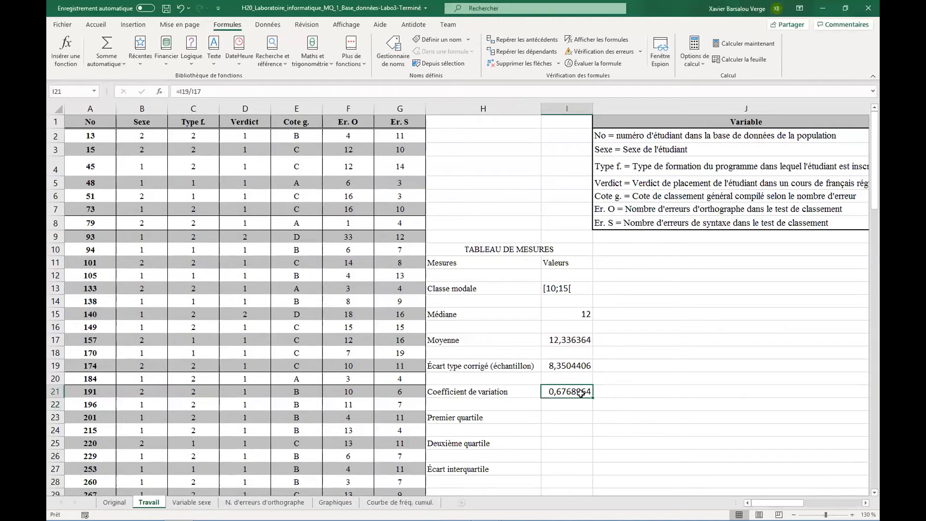
key("Return")
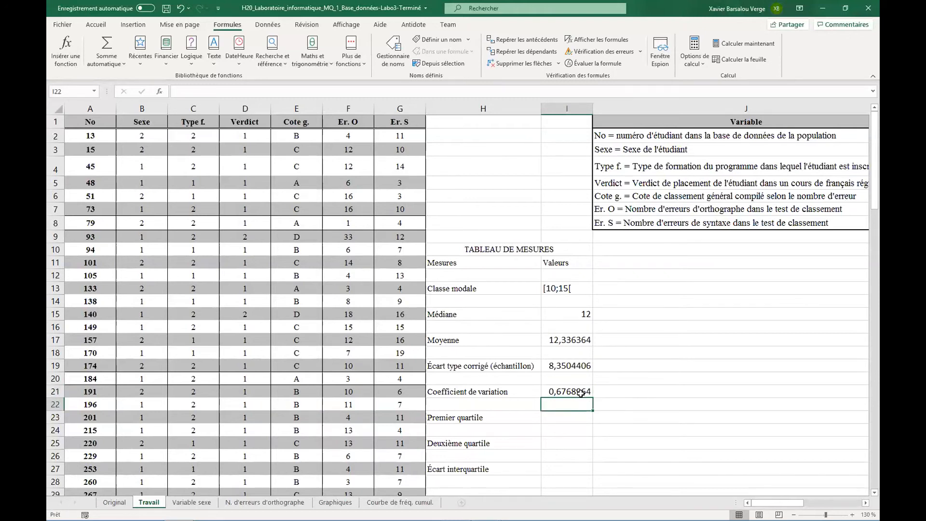
Enter the sample calculation =2+2 in I22 and clear the cell again.
type("=")
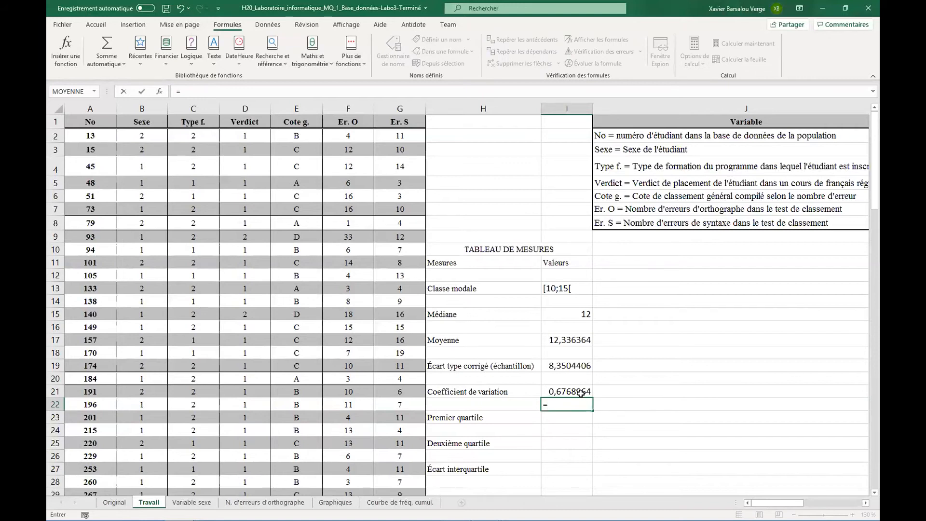
type("2")
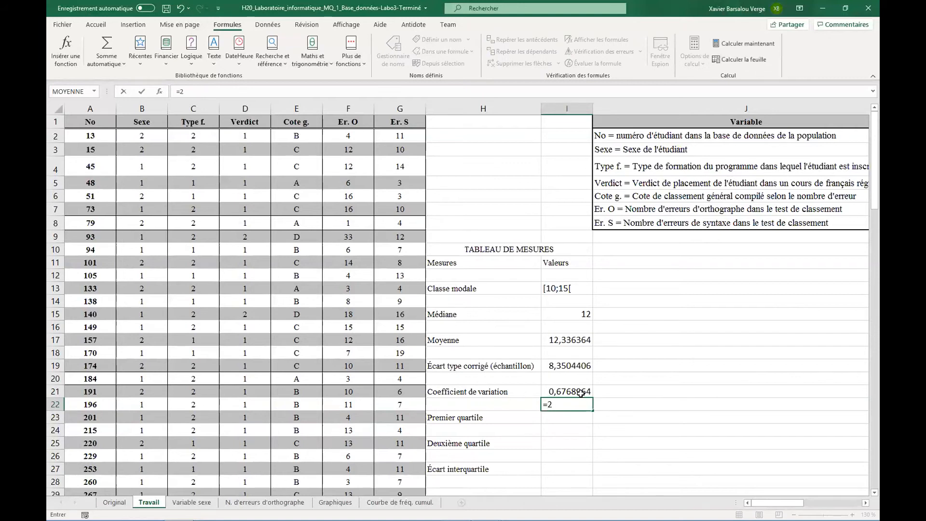
type("+2")
key("Return")
key("Up")
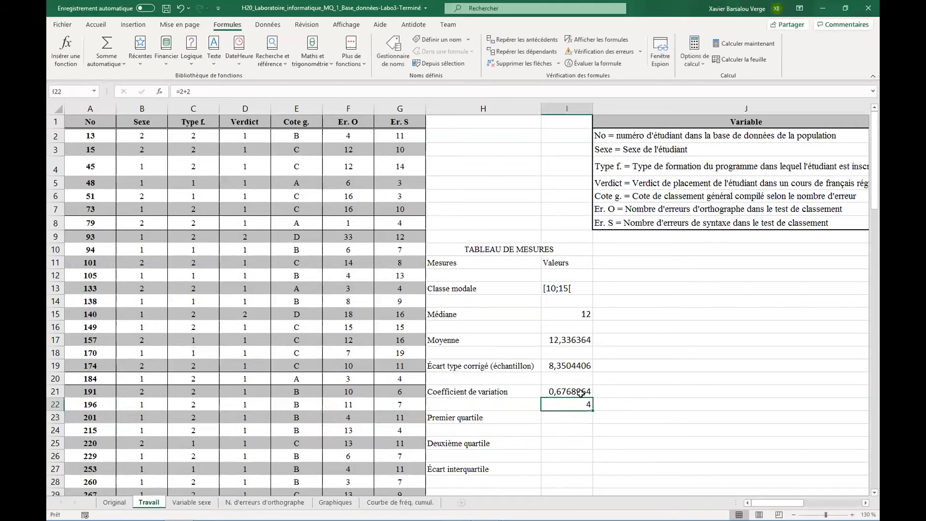
key("Delete")
Search the functions for "quartile" and insert QUARTILE.INCLURE in I23, beside Premier quartile.
key("Down")
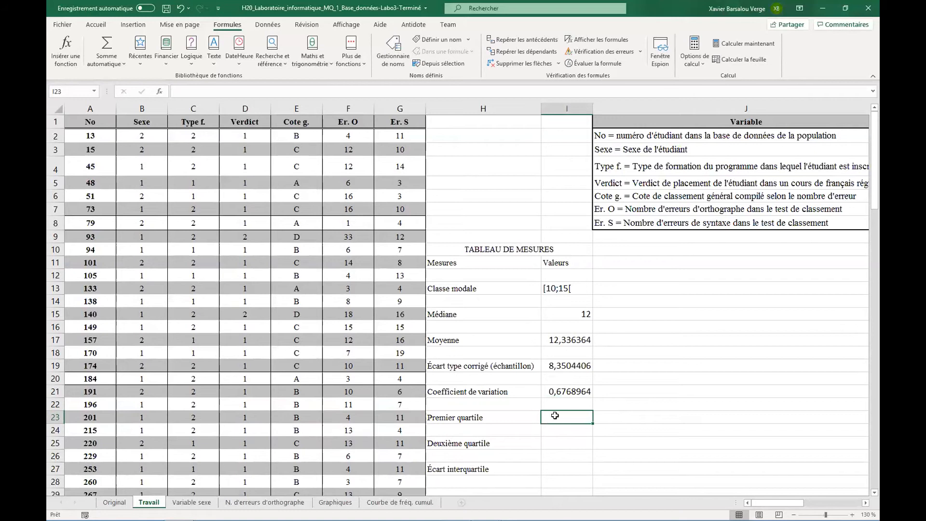
left_click(72, 50)
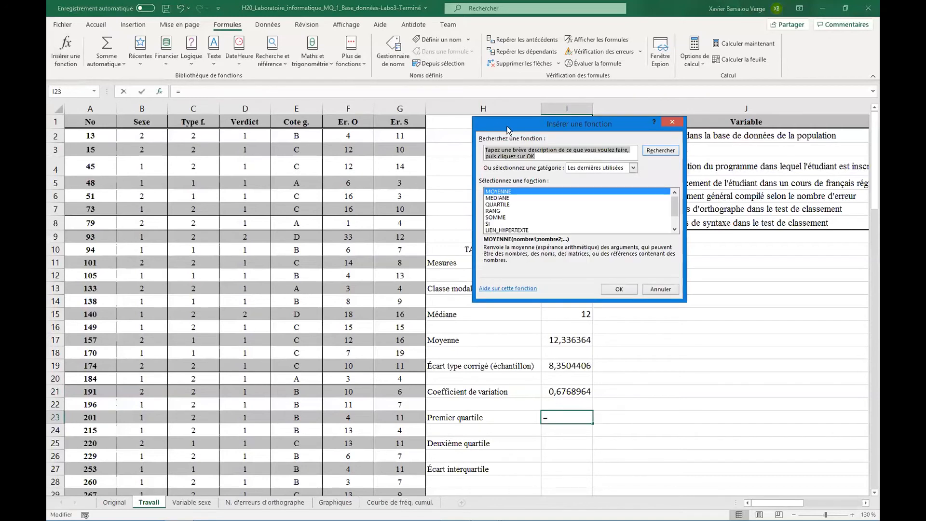
type("quartile")
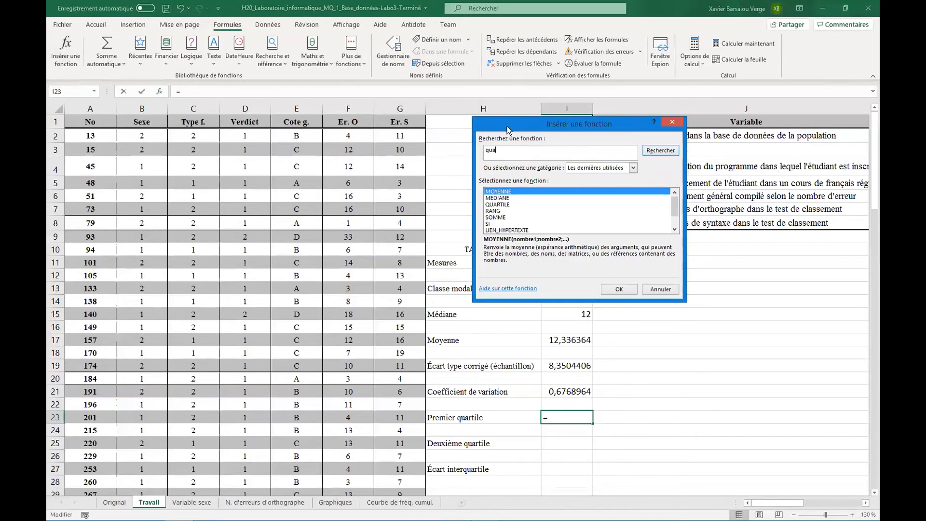
left_click(666, 152)
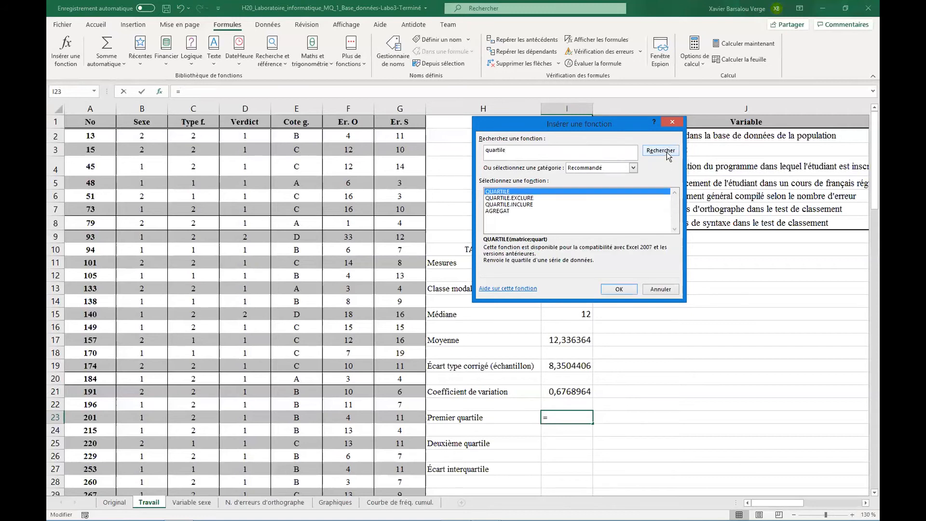
left_click(505, 204)
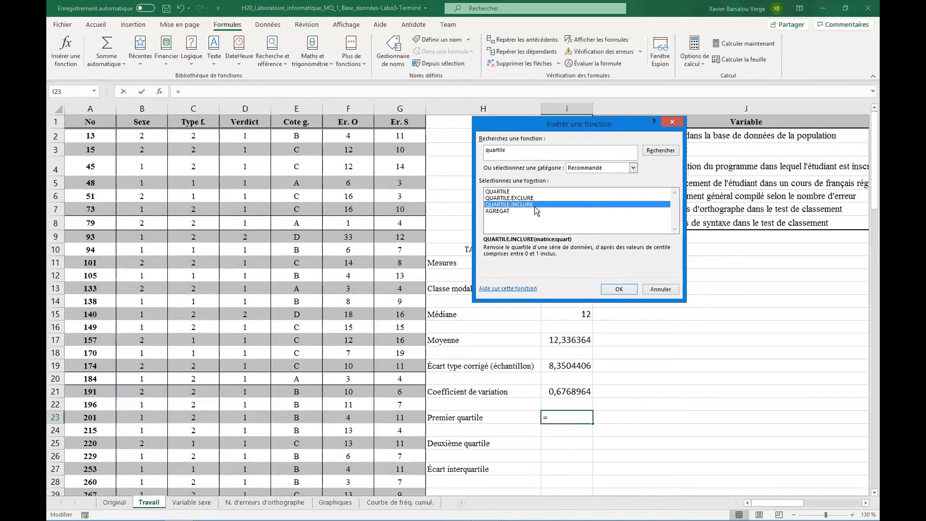
left_click(529, 194)
left_click(530, 204)
double_click(517, 203)
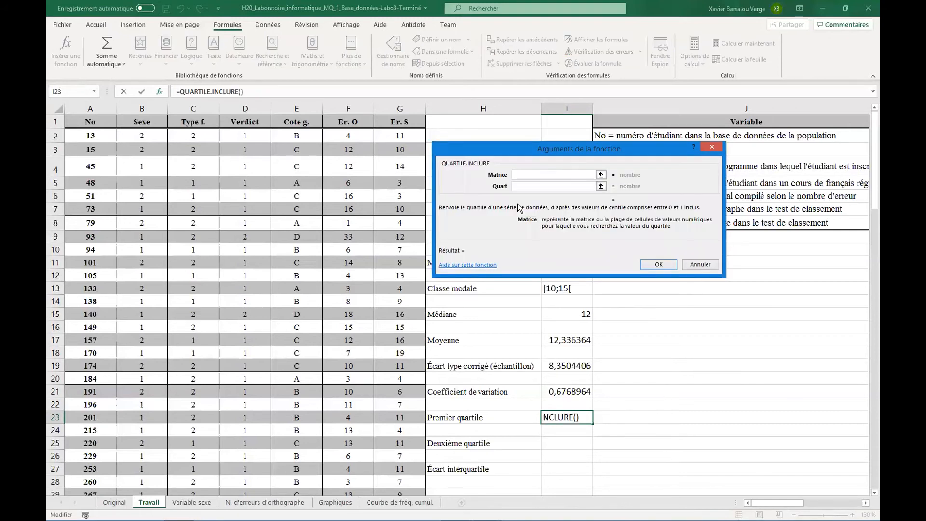
Set the QUARTILE.INCLURE arguments to Matrice F2:F111 and Quart 1, and accept the function.
left_click(601, 175)
left_click(346, 140)
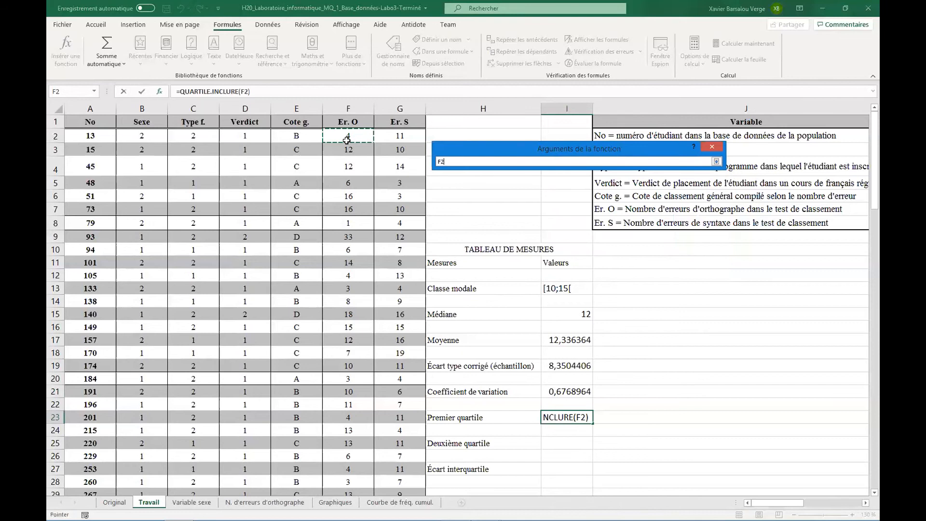
left_click_drag(346, 139, 358, 451)
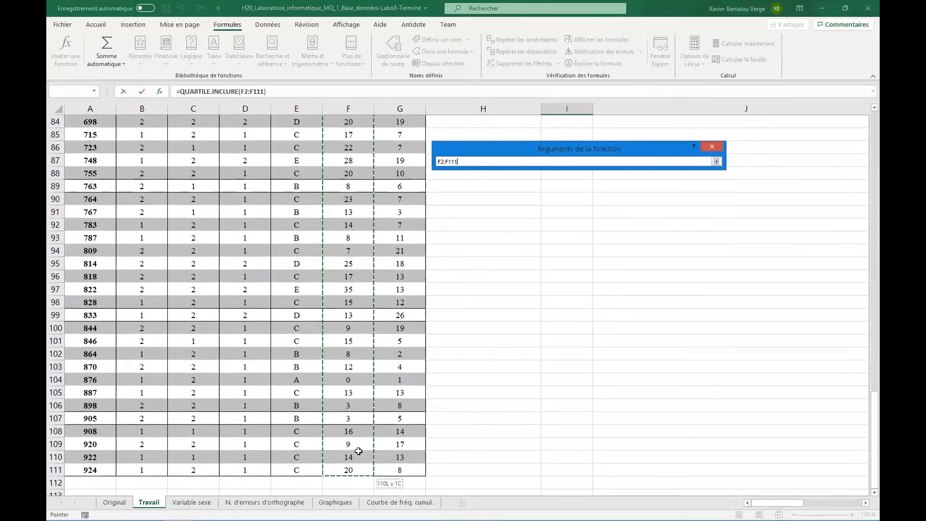
left_click(717, 161)
left_click(537, 186)
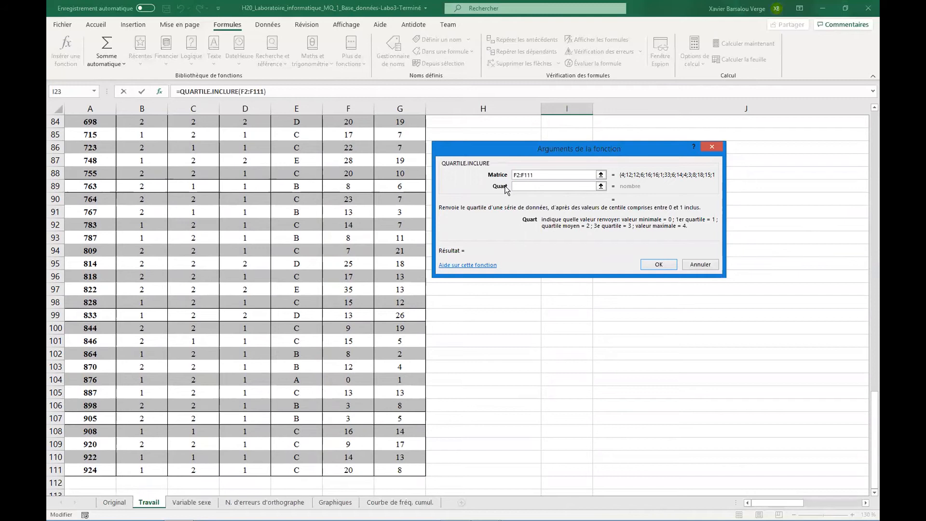
type("1")
left_click(659, 265)
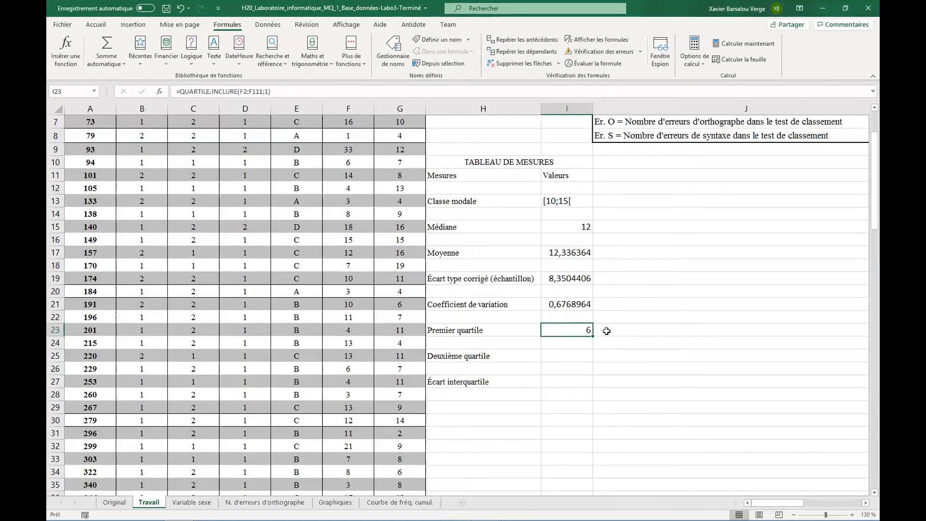
Change the label in H25 to "Troisième quartile".
left_click(560, 355)
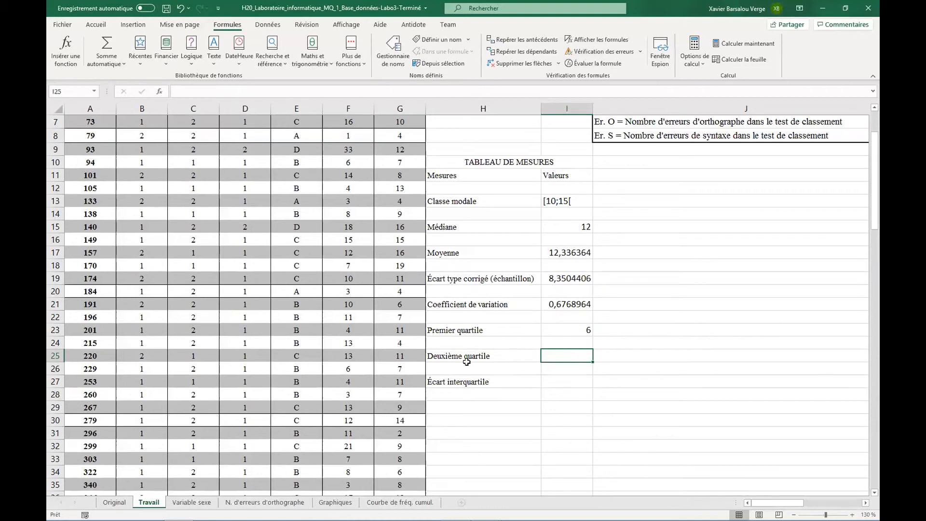
double_click(448, 355)
left_click_drag(445, 356, 422, 356)
key("Menu")
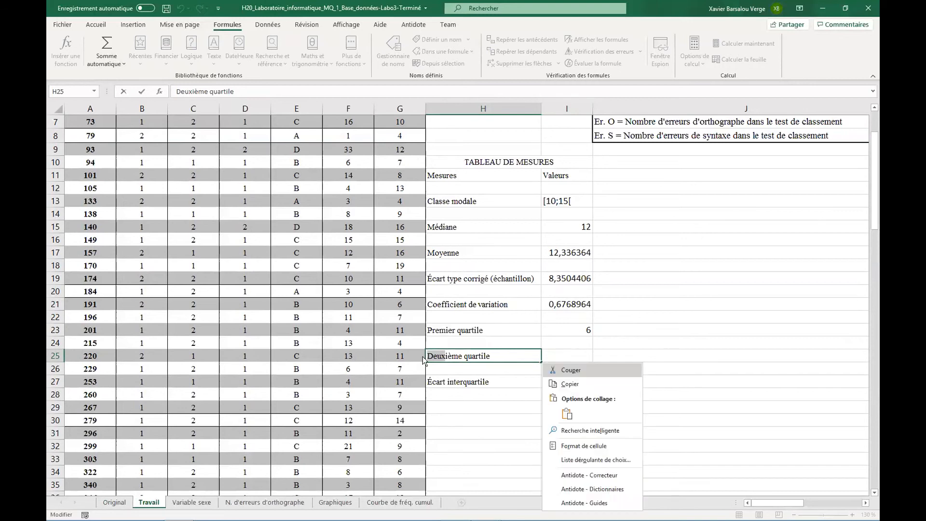
key("Escape")
type("Trois")
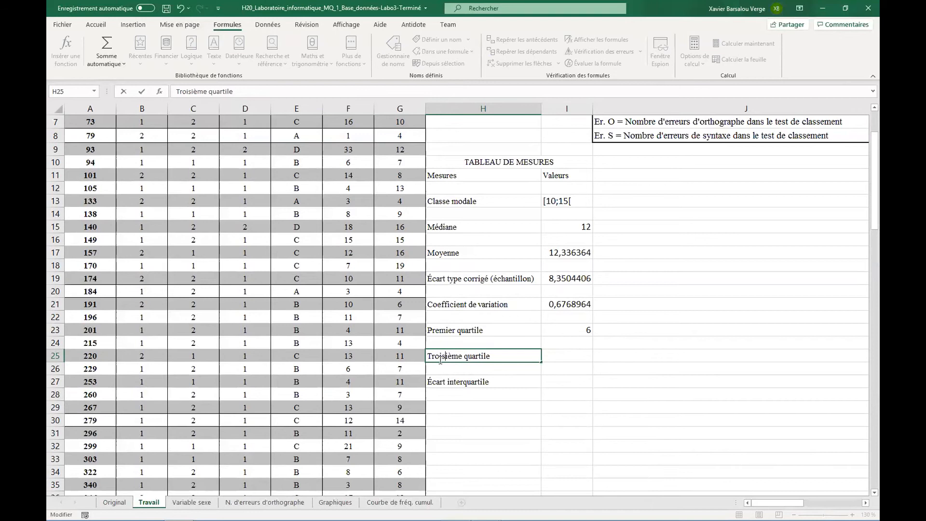
Begin a formula in I25, beside Troisième quartile, with the QUARTILE.INCLURE function.
left_click(562, 353)
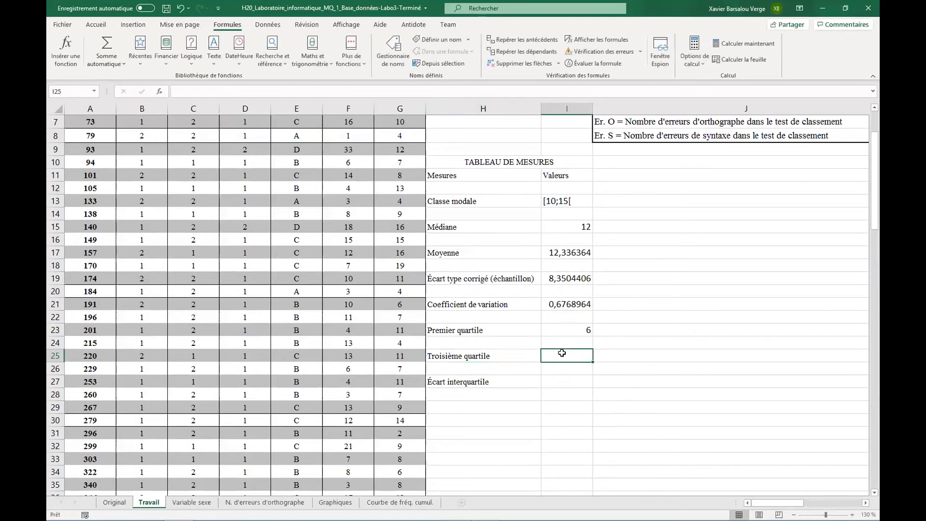
type("=")
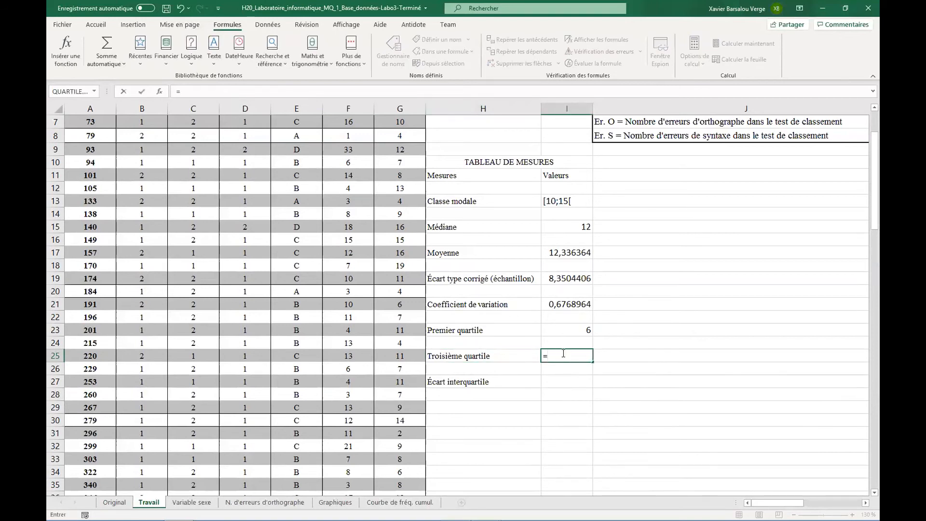
type("QUA")
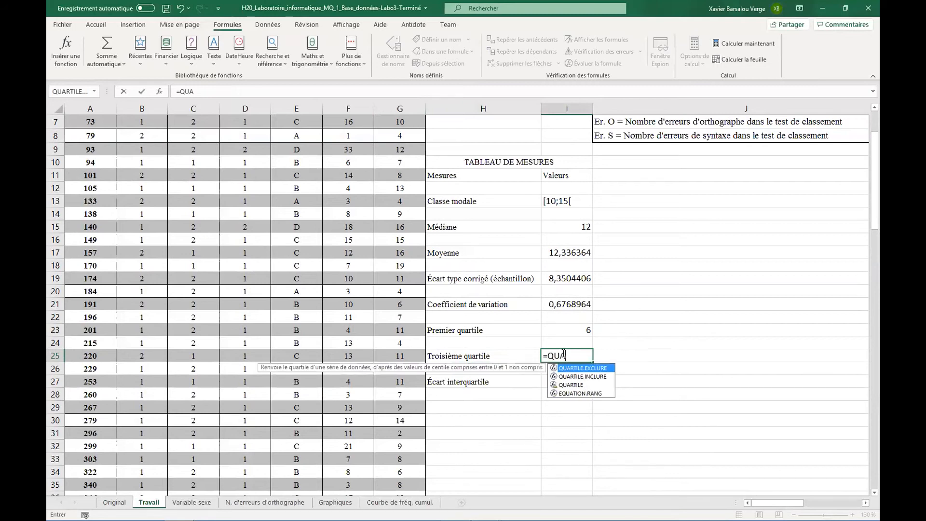
type("RT")
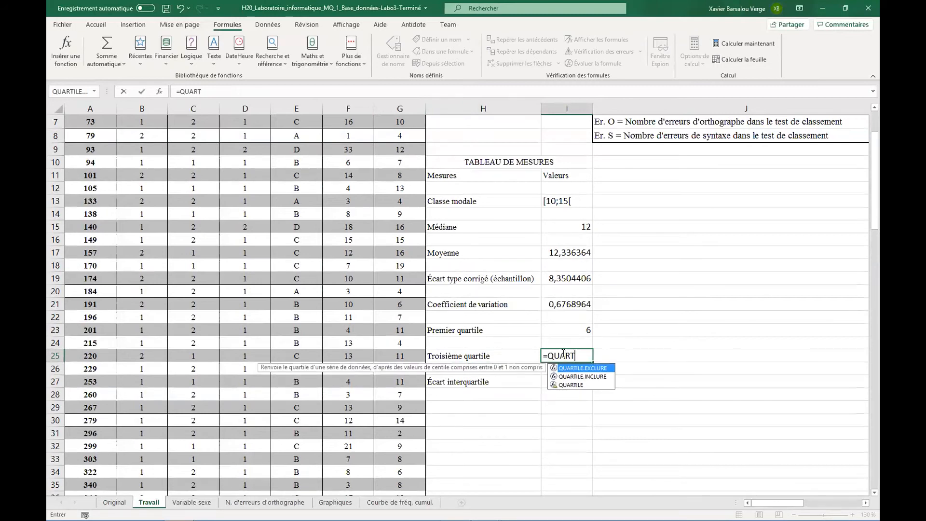
left_click(583, 375)
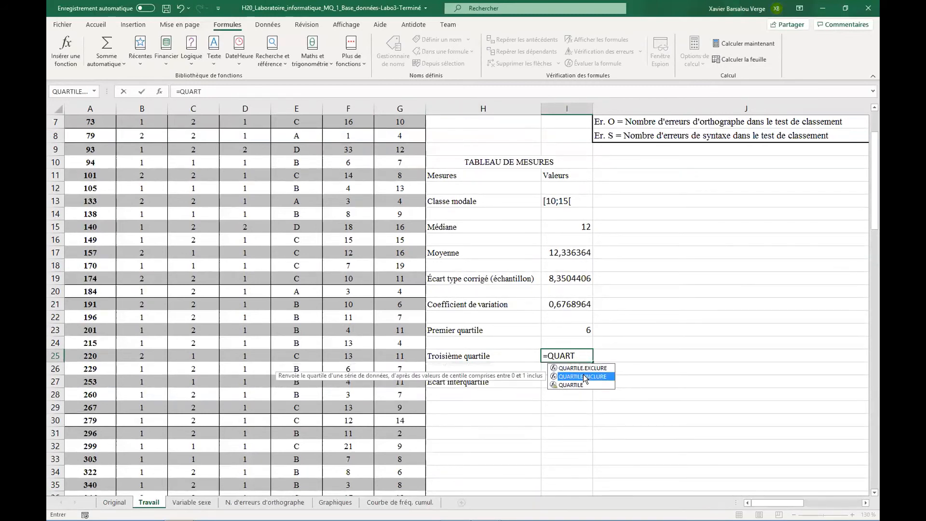
left_click(580, 385)
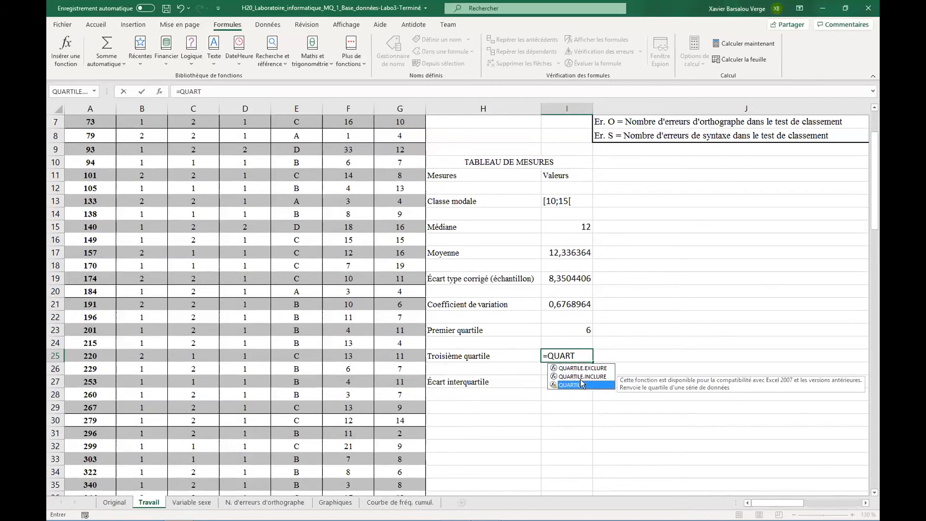
left_click(581, 376)
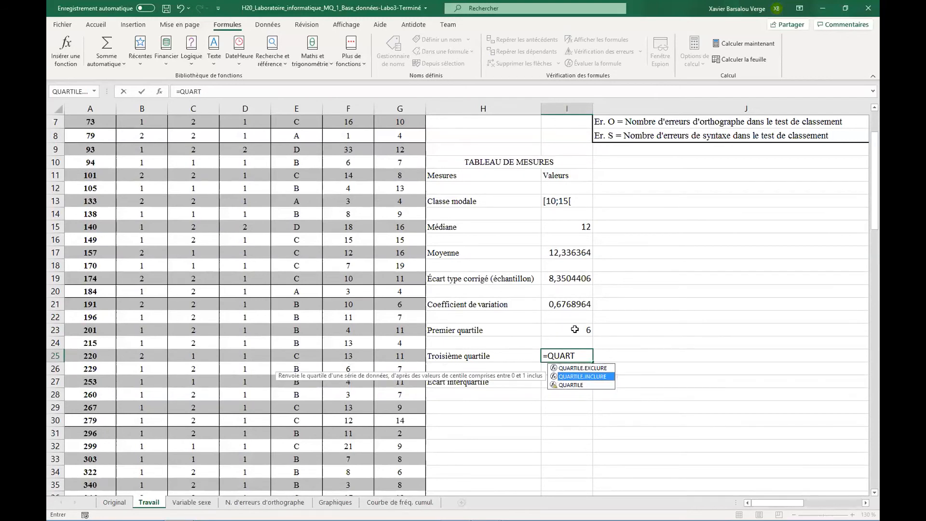
left_click(574, 330)
left_click(582, 356)
double_click(588, 356)
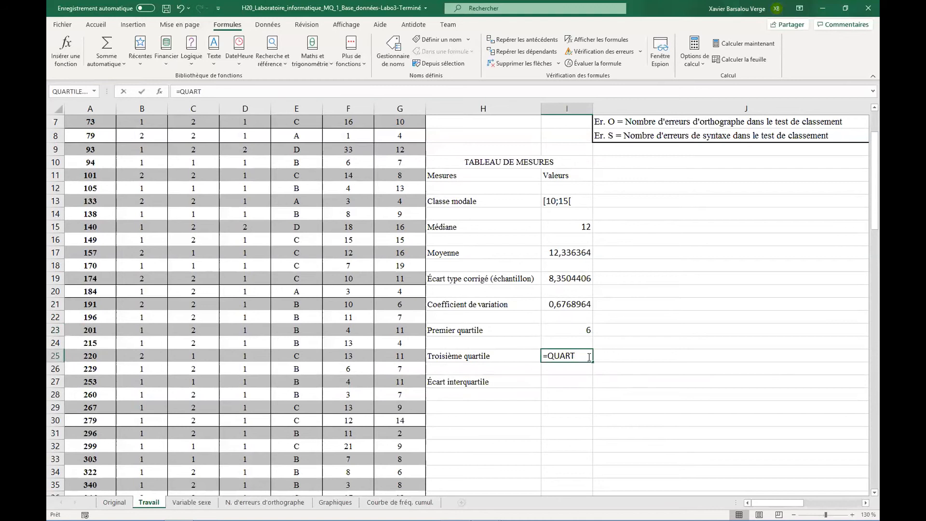
type("i")
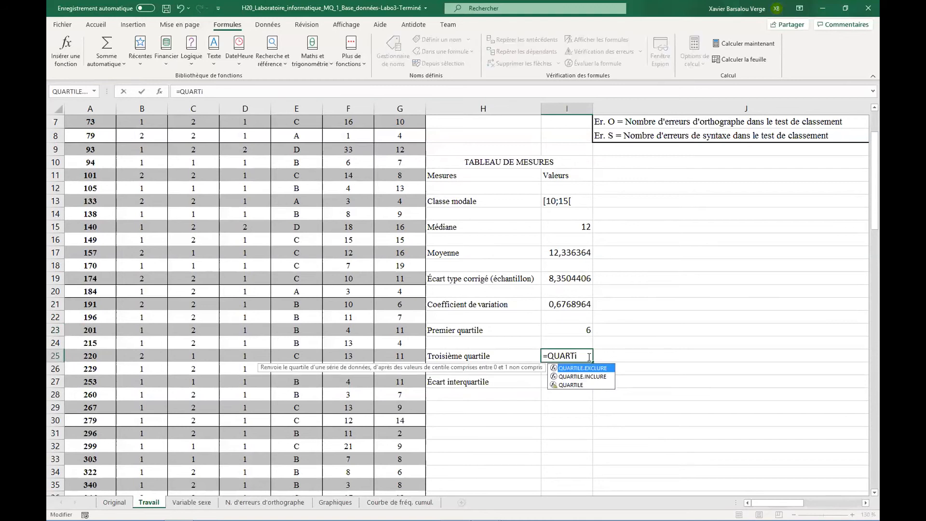
left_click(586, 378)
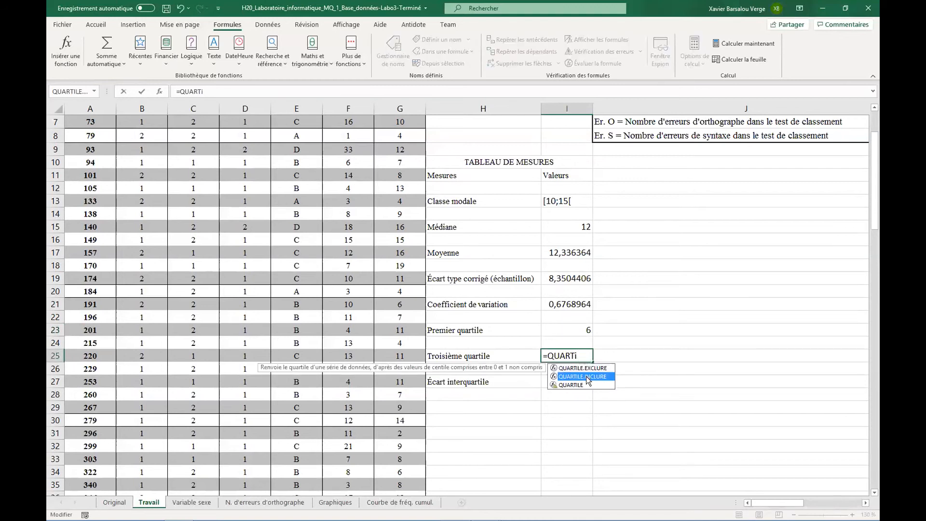
double_click(584, 376)
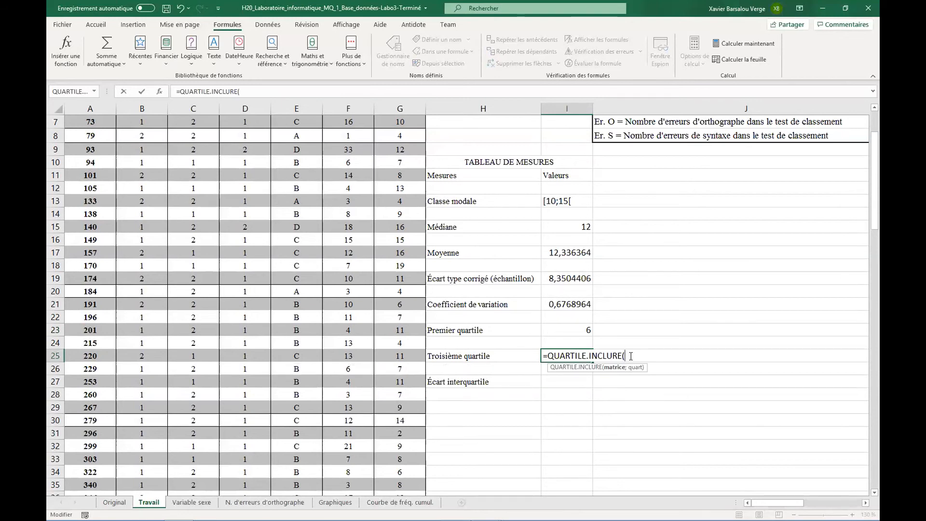
Complete the QUARTILE.INCLURE formula in I25 with matrice F2:F11 and quart 3, and accept it.
type("F2:F11")
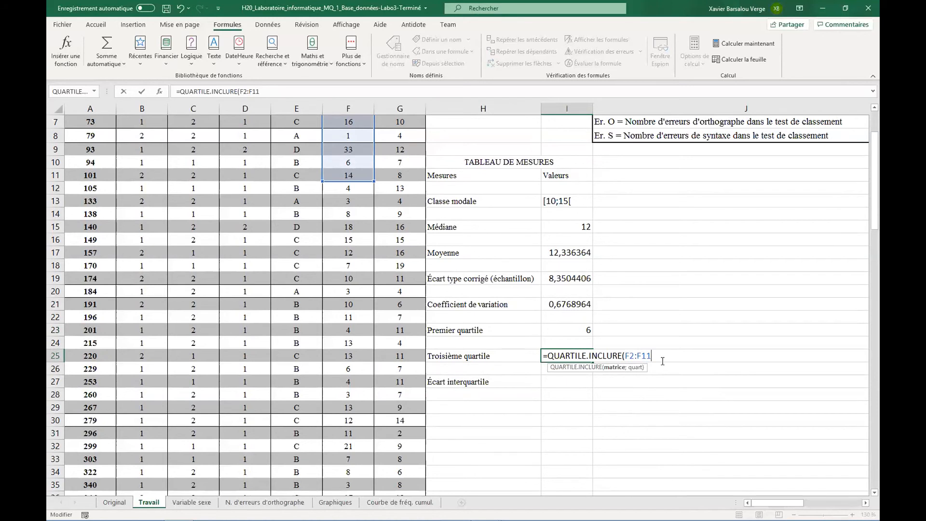
type(";")
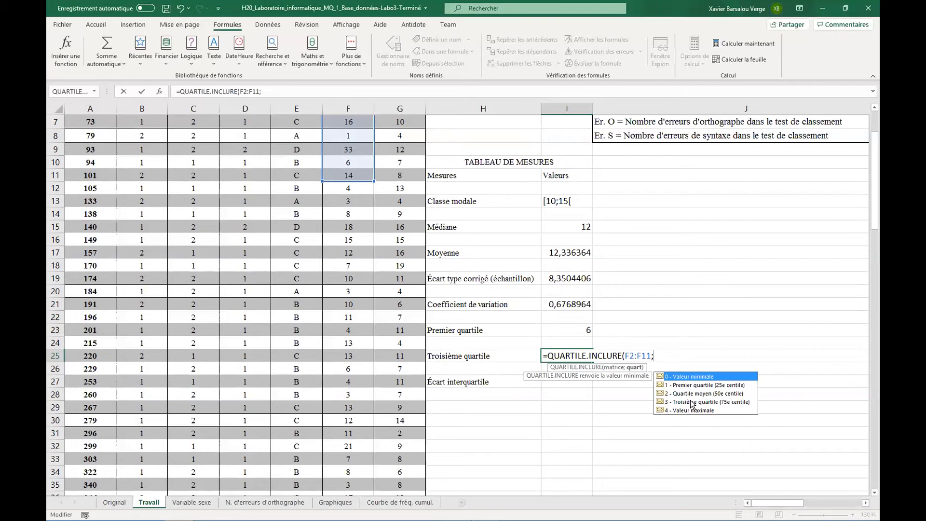
type("3)")
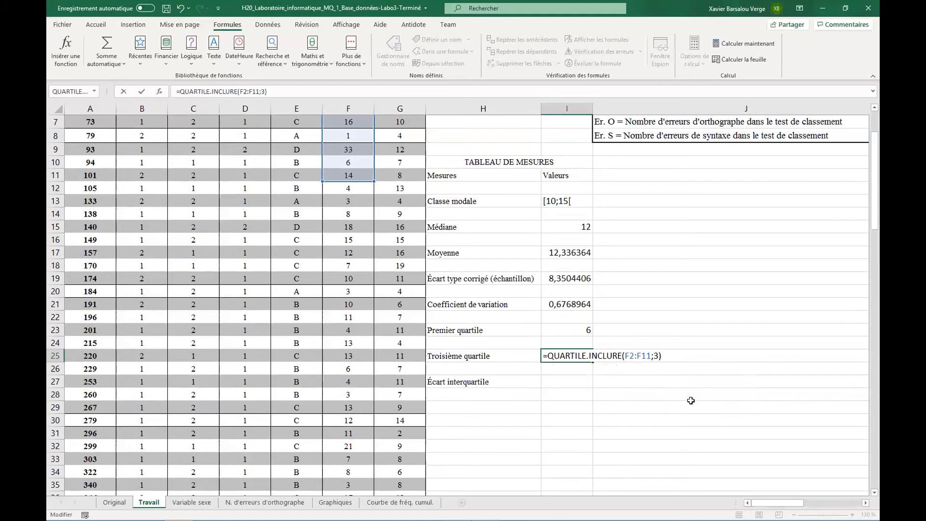
key("Return")
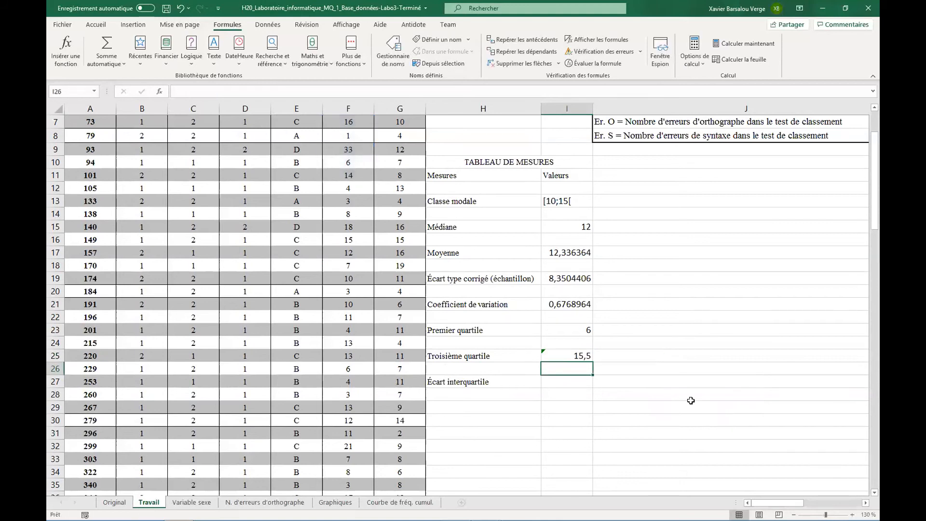
key("Up")
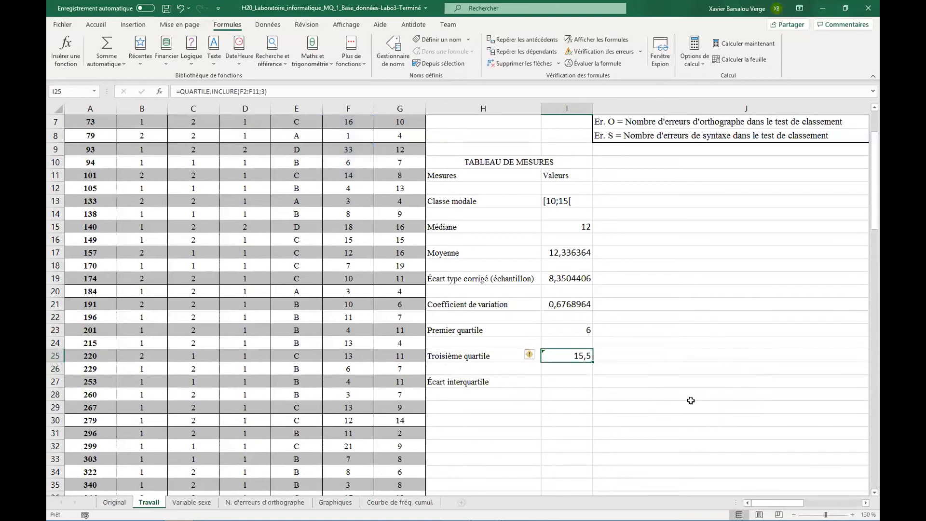
Calculate the interquartile range in I27, beside Écart interquartile, with the formula =I25-I23.
key("Down")
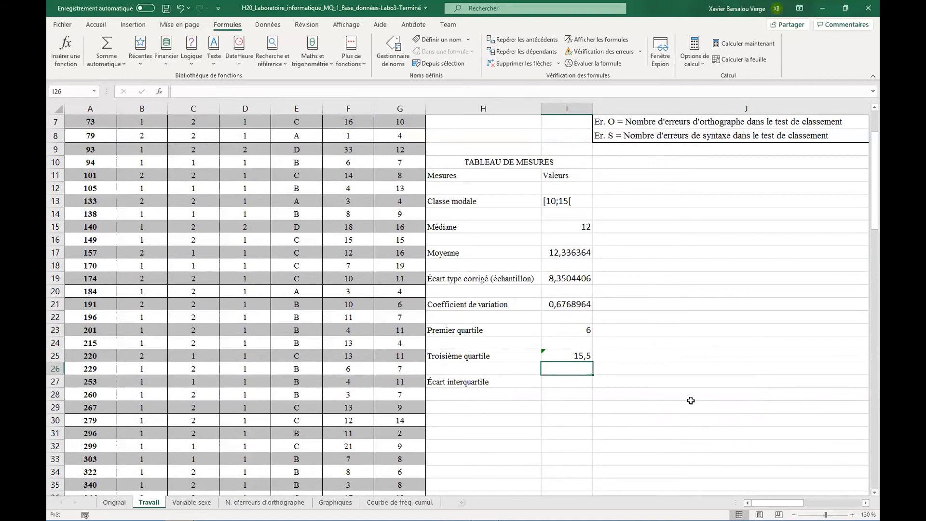
key("Down")
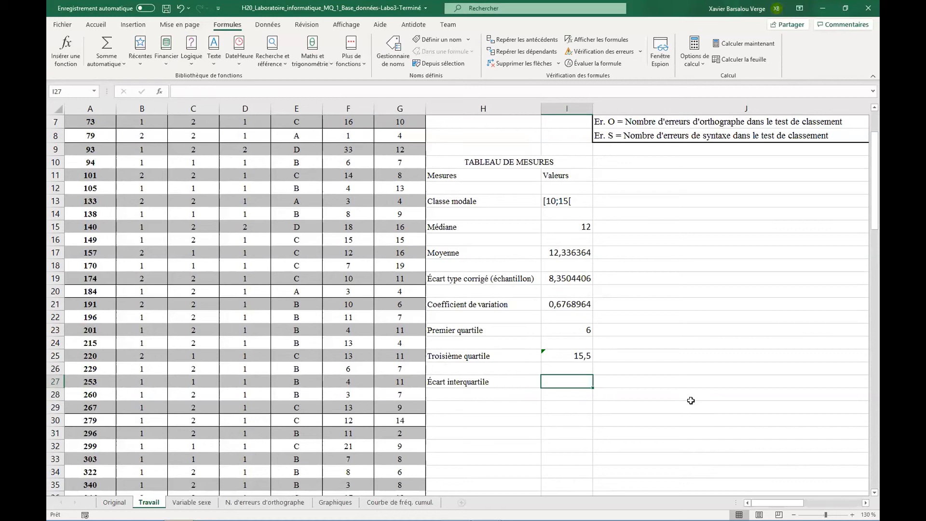
type("=")
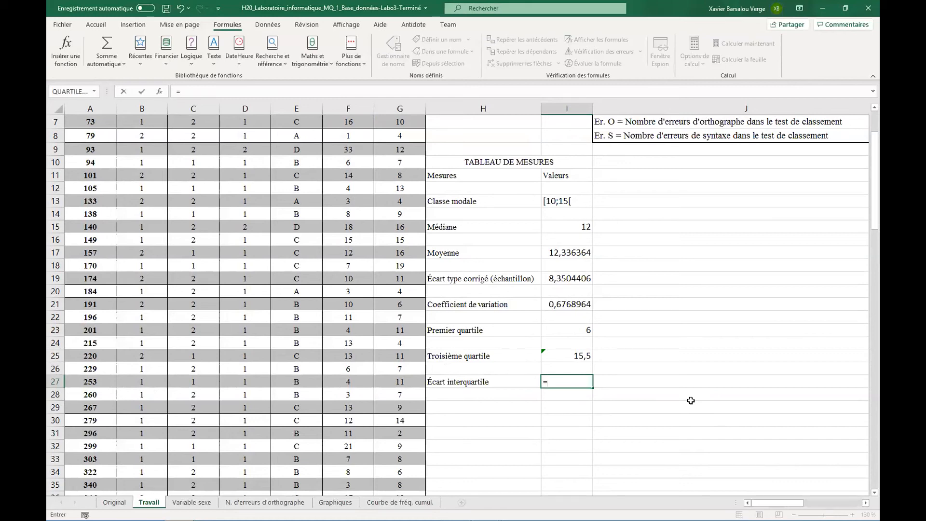
left_click(579, 356)
type("-")
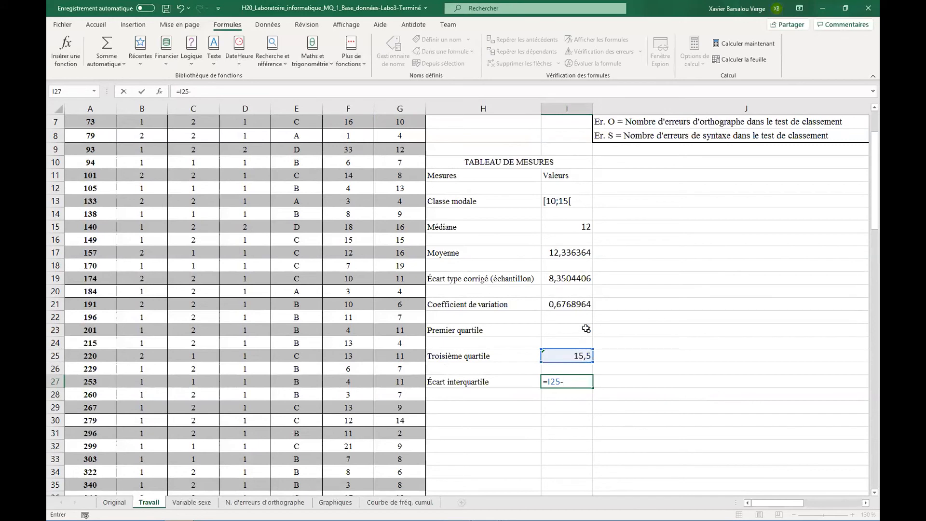
left_click(586, 329)
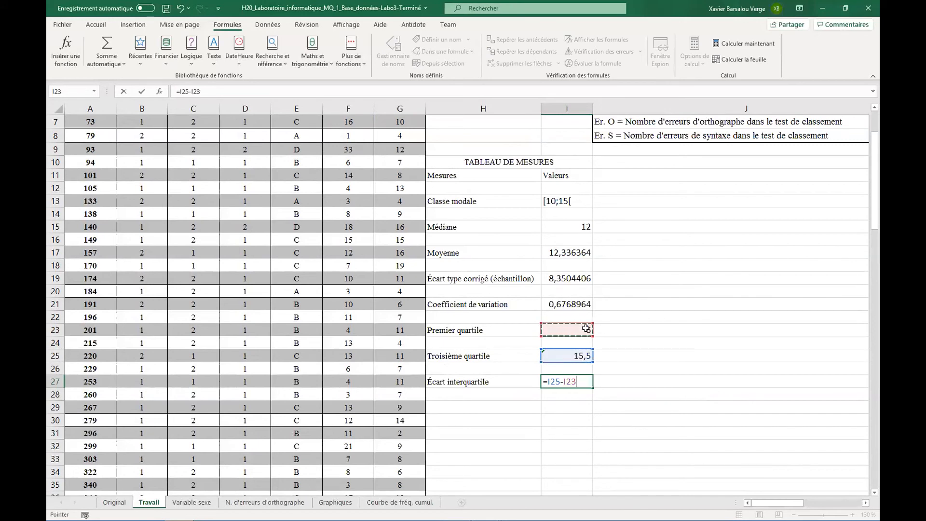
key("Return")
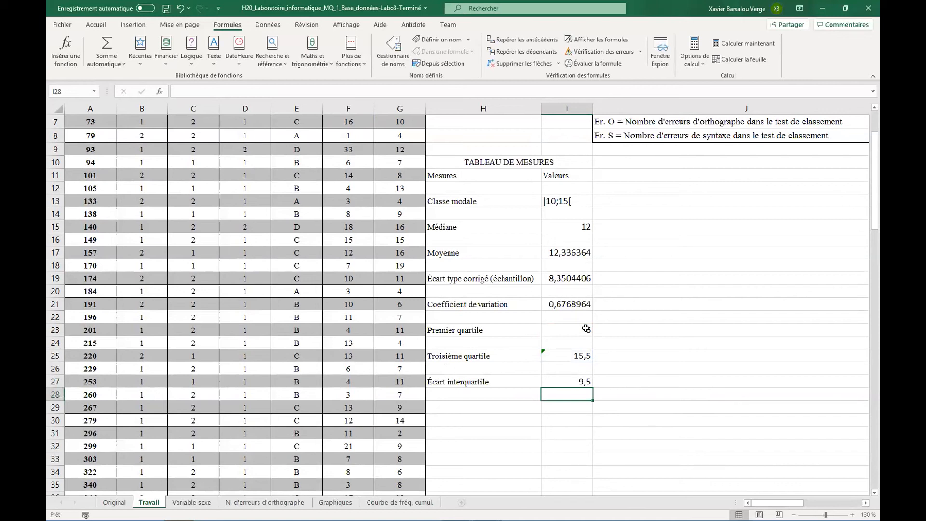
Correct the data range in the third quartile formula in I25 to F2:F111.
left_click(566, 355)
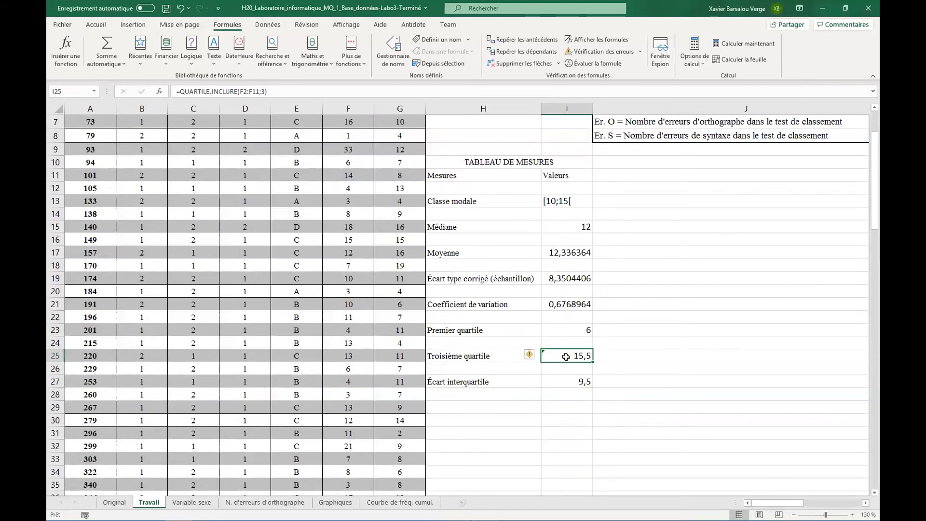
left_click(534, 357)
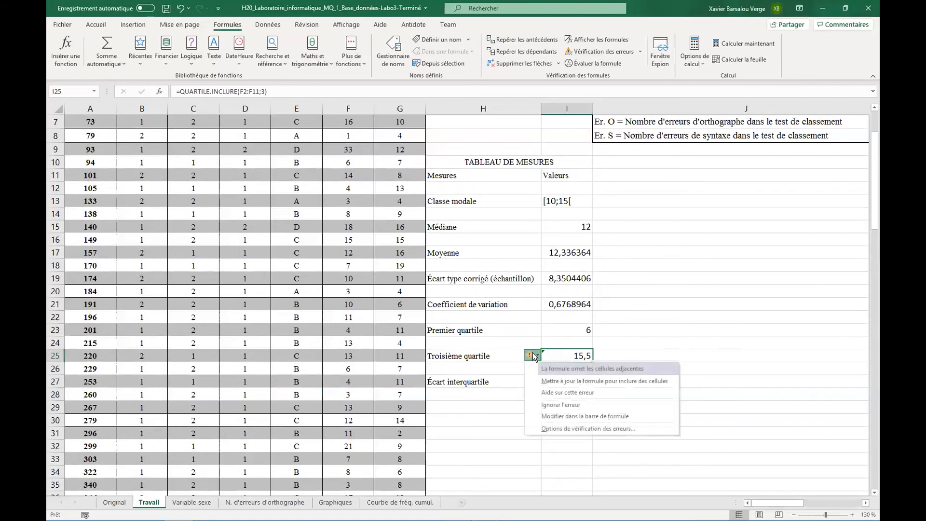
left_click(567, 355)
double_click(567, 355)
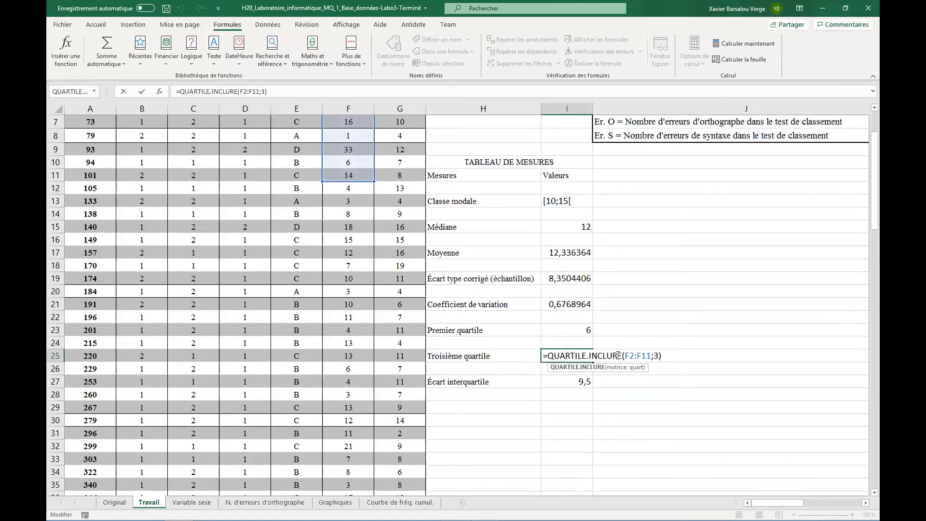
left_click(642, 355)
type("1")
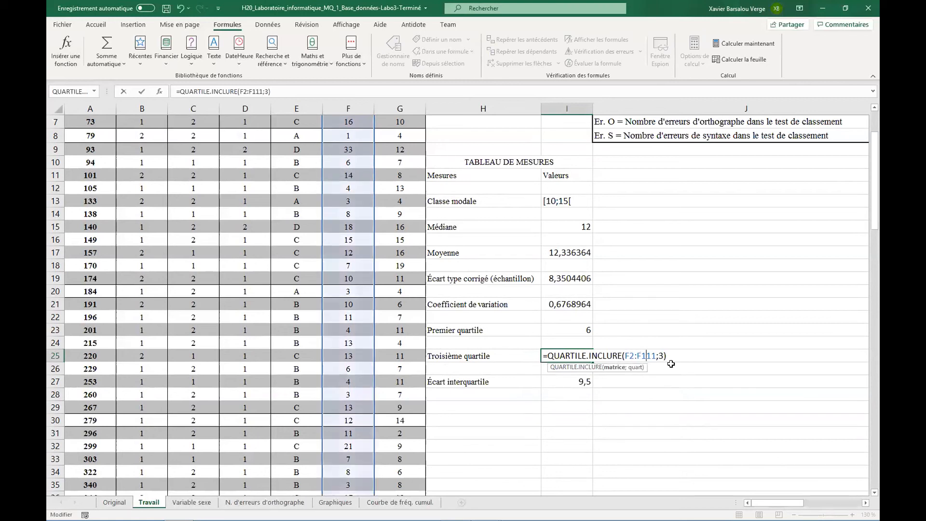
key("ctrl+Return")
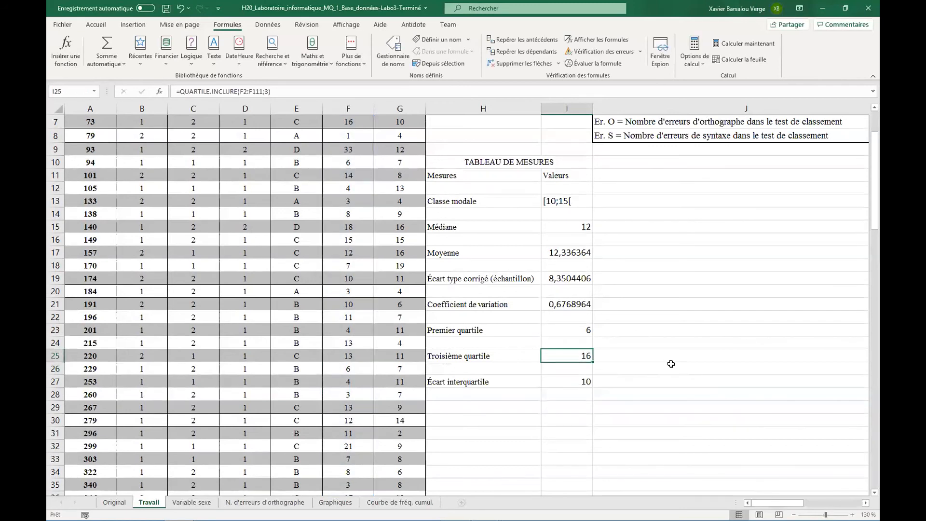
Express the coefficient of variation in I21 as a percentage by extending its formula to =I19/I17*100.
key("Down")
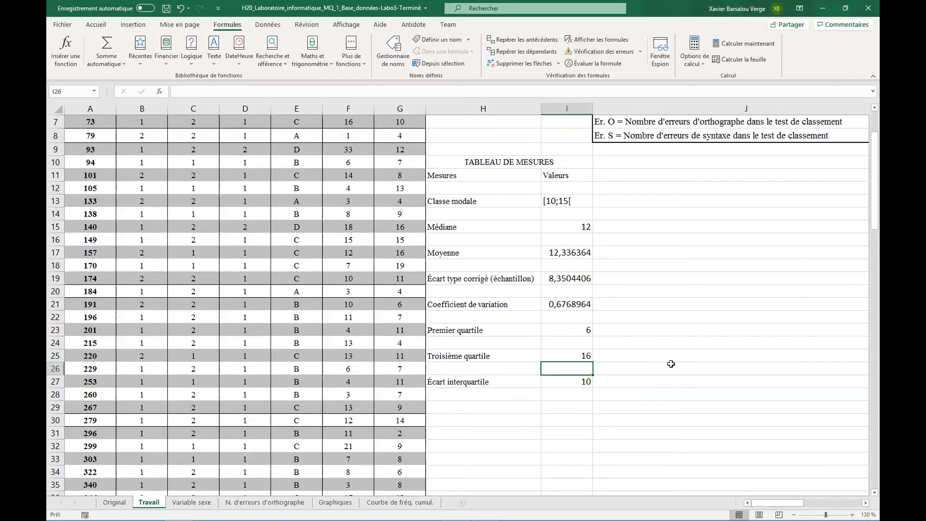
left_click(569, 302)
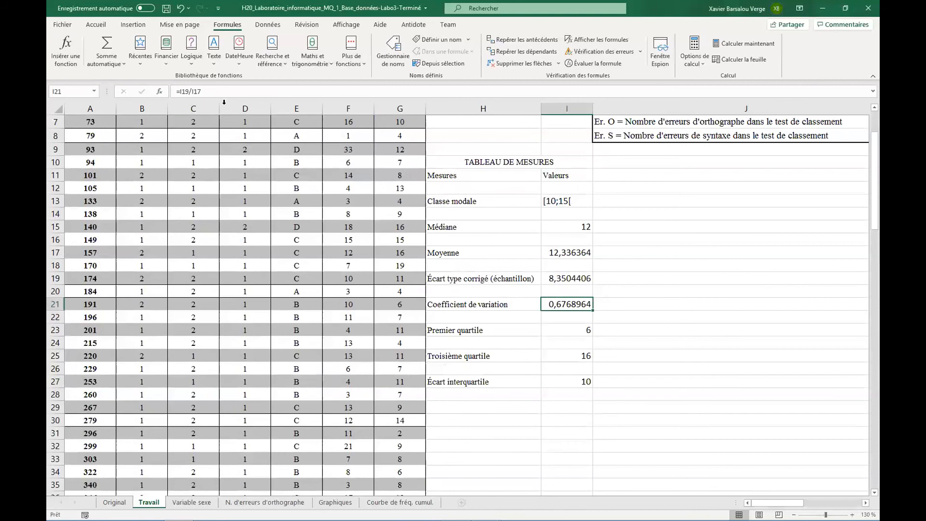
double_click(581, 303)
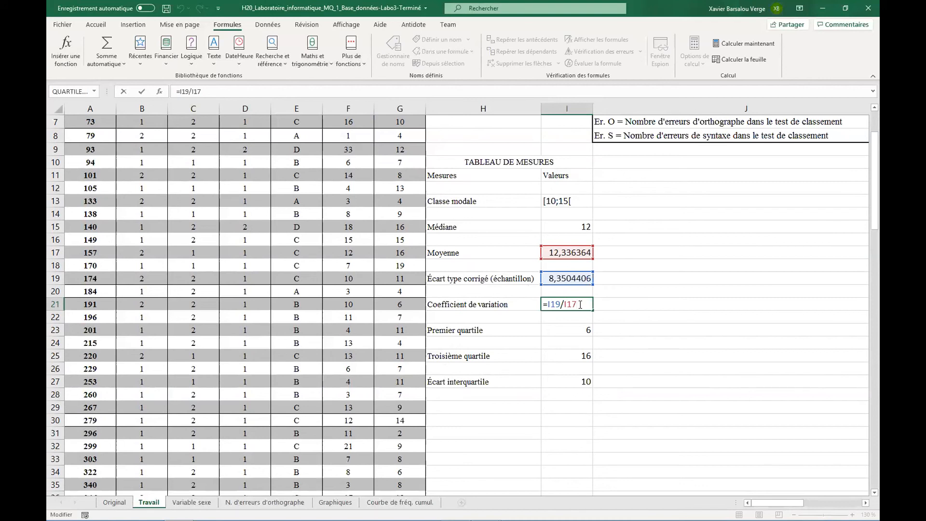
type("*100")
key("Return")
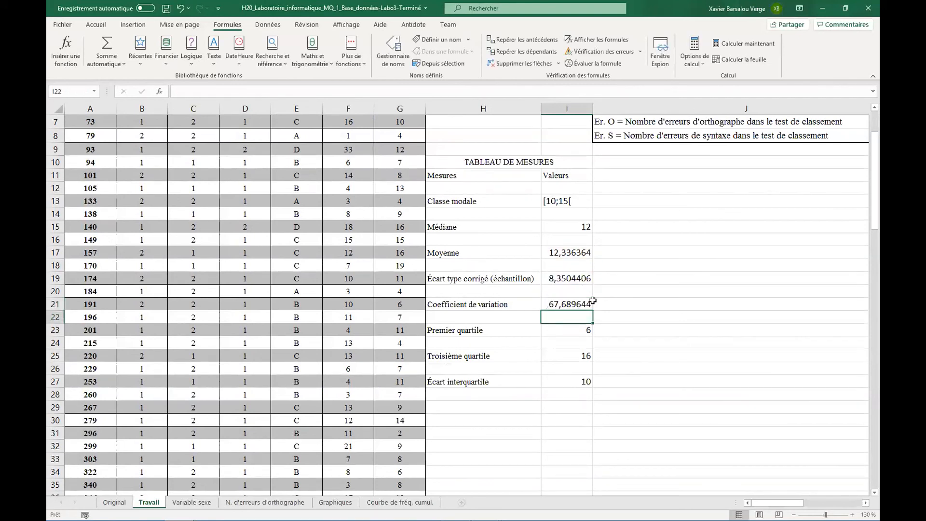
key("Down")
key("Down")
key("Down")
key("Down")
key("Down")
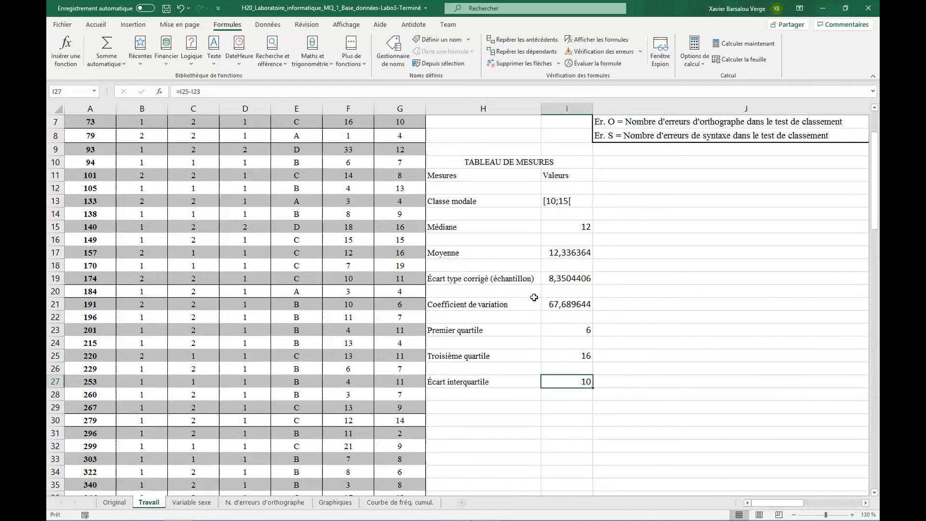
left_click(483, 161)
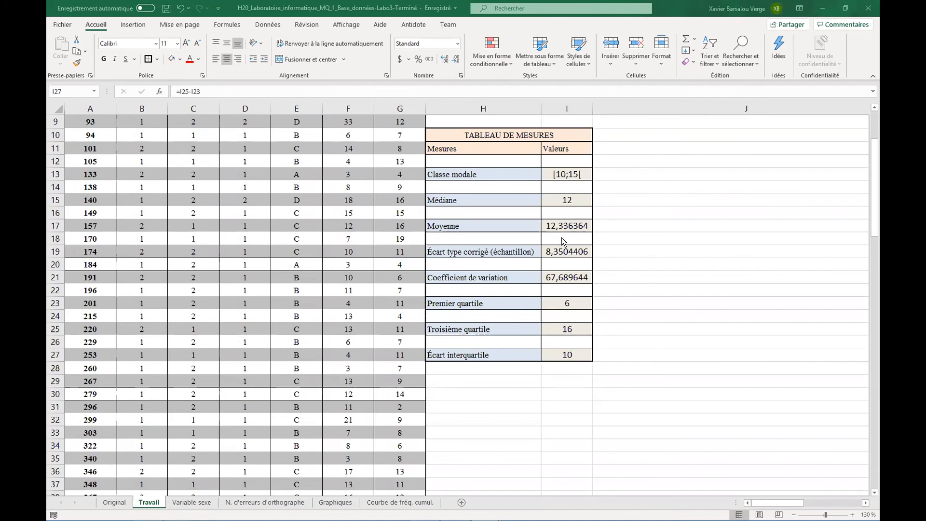
left_click(561, 250)
left_click(562, 279)
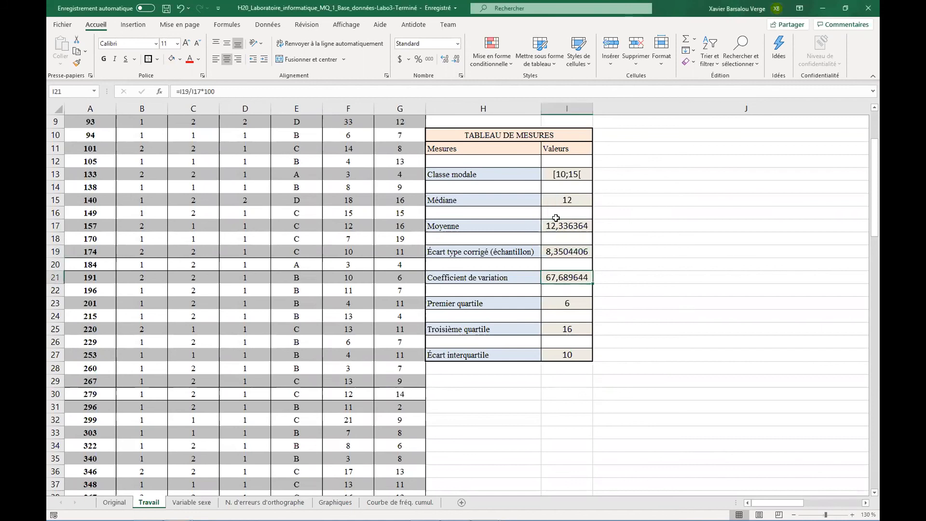
left_click(562, 256)
key("Up")
left_click(570, 253)
left_click(571, 278)
Reduce the displayed values of the mean, corrected standard deviation and coefficient of variation in I17:I21 to one decimal place.
left_click_drag(571, 279, 569, 227)
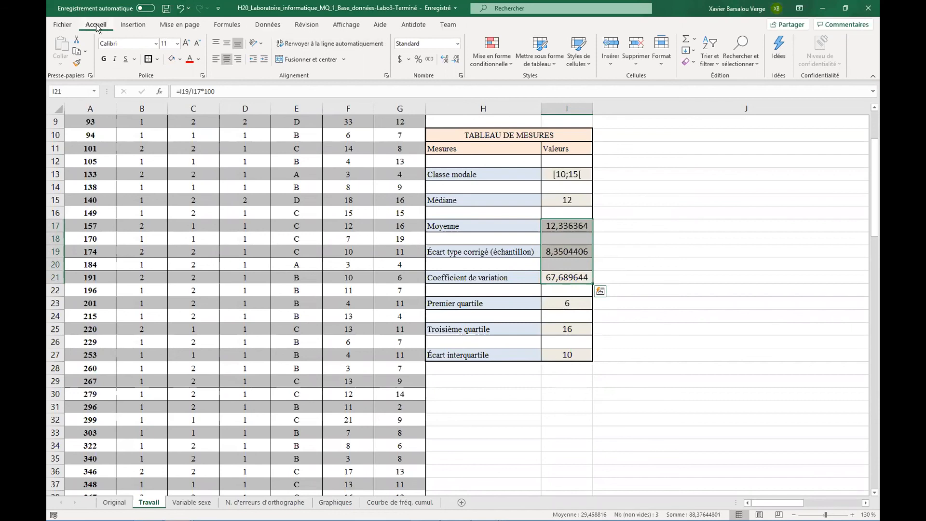
key("ctrl+q")
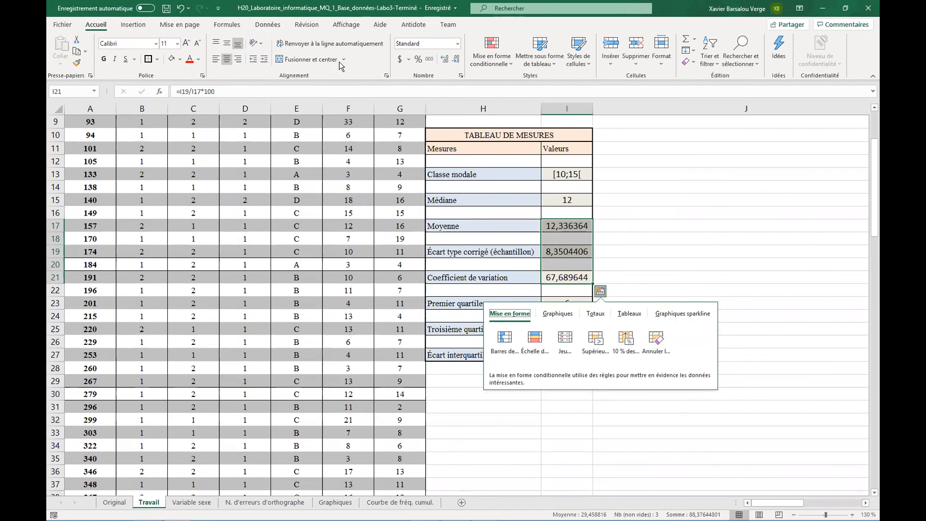
left_click(445, 63)
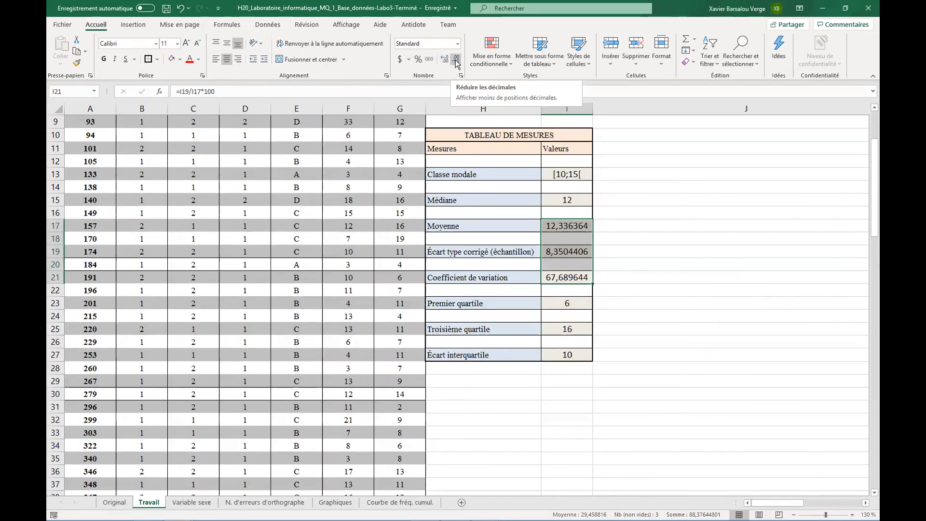
left_click(456, 59)
left_click(456, 60)
left_click(456, 60)
left_click(456, 61)
left_click(456, 60)
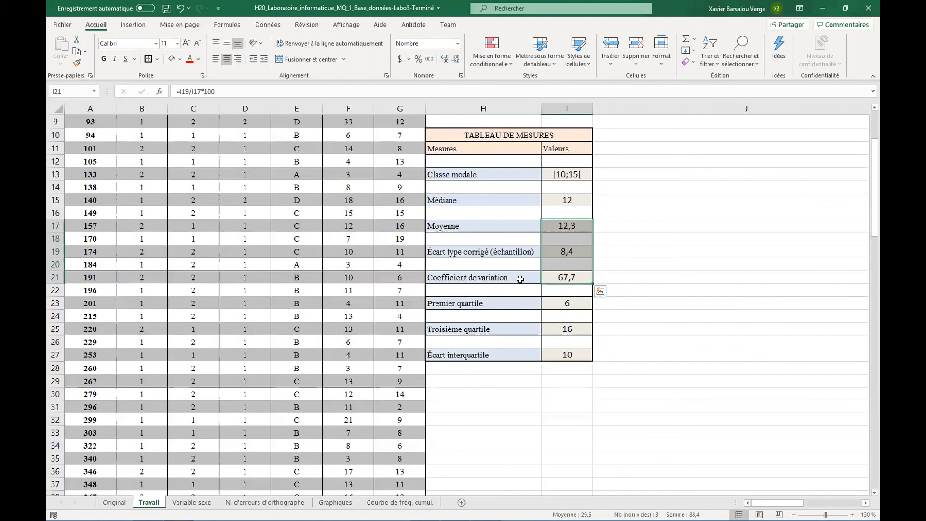
left_click(581, 280)
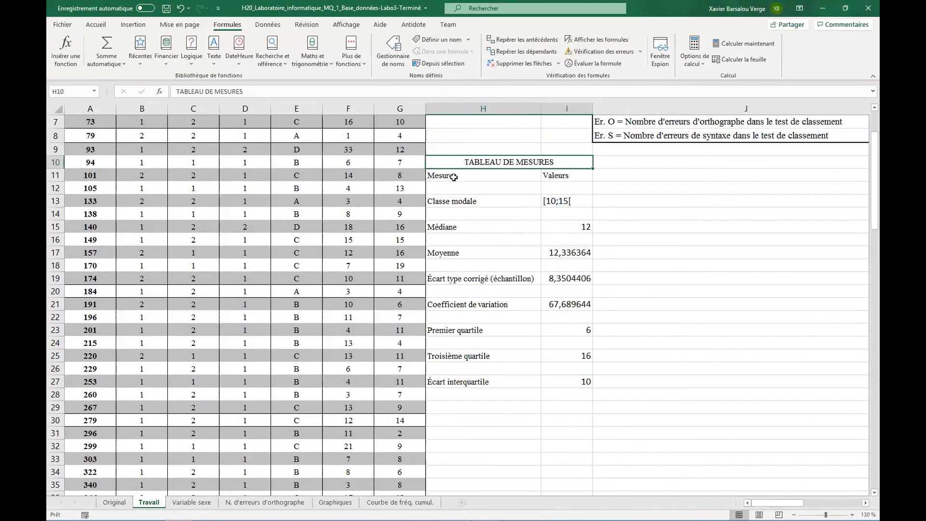
Apply all borders to the table of measures in H10:I27, with thick outside borders around the table and its title.
left_click_drag(478, 162, 478, 383)
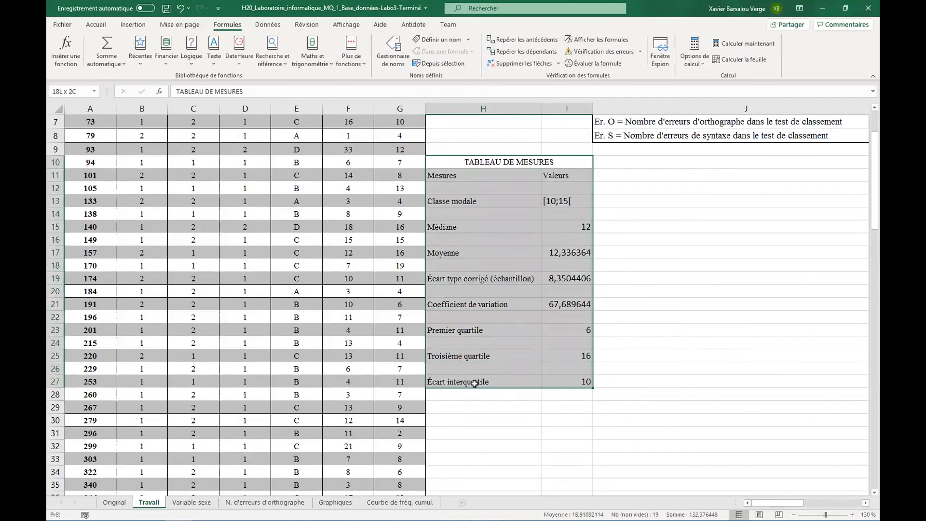
left_click(96, 25)
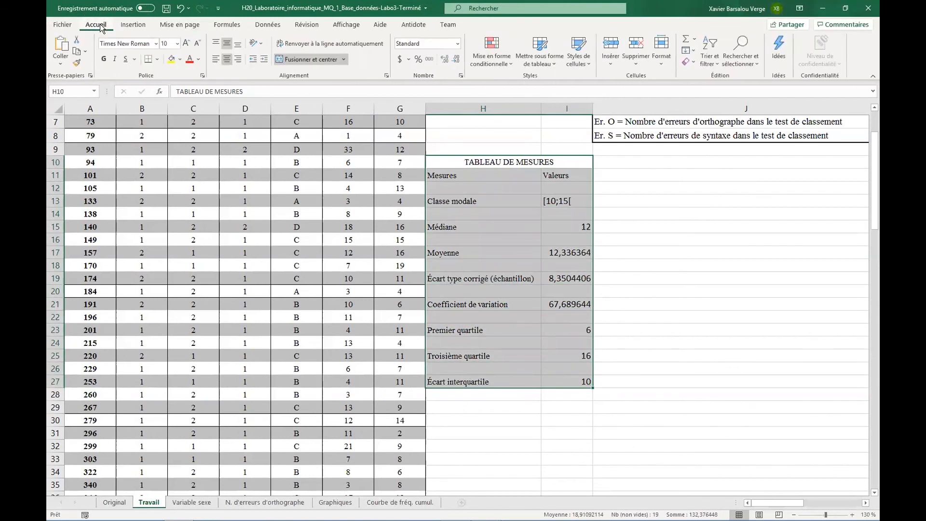
left_click(158, 59)
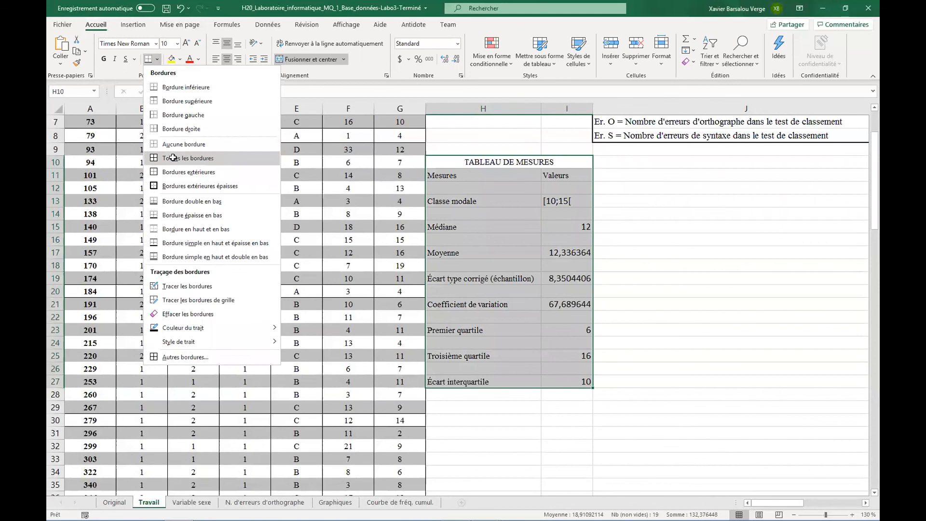
left_click(174, 159)
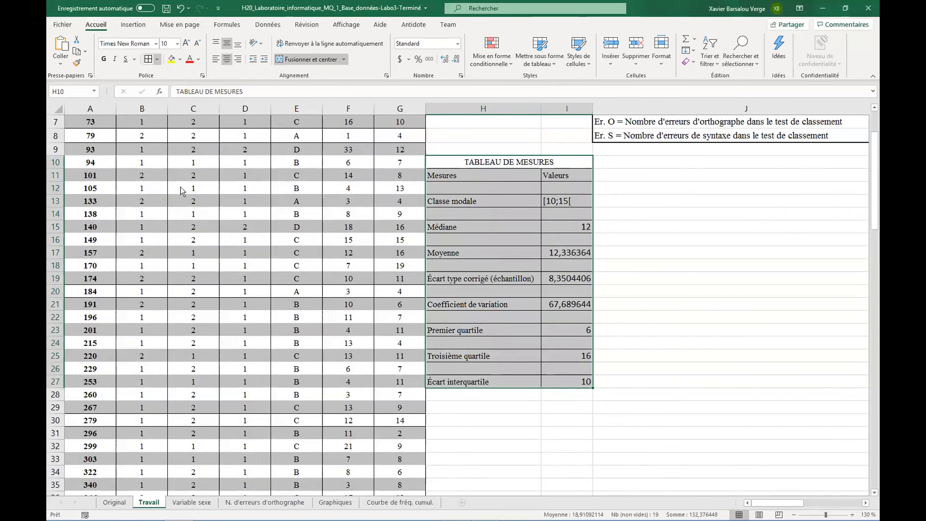
left_click(458, 162)
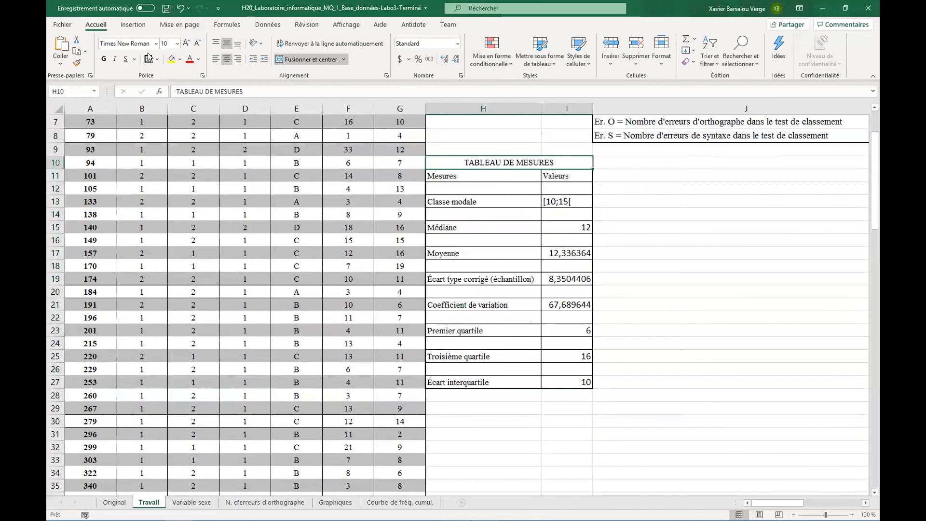
left_click(548, 192)
left_click(557, 176)
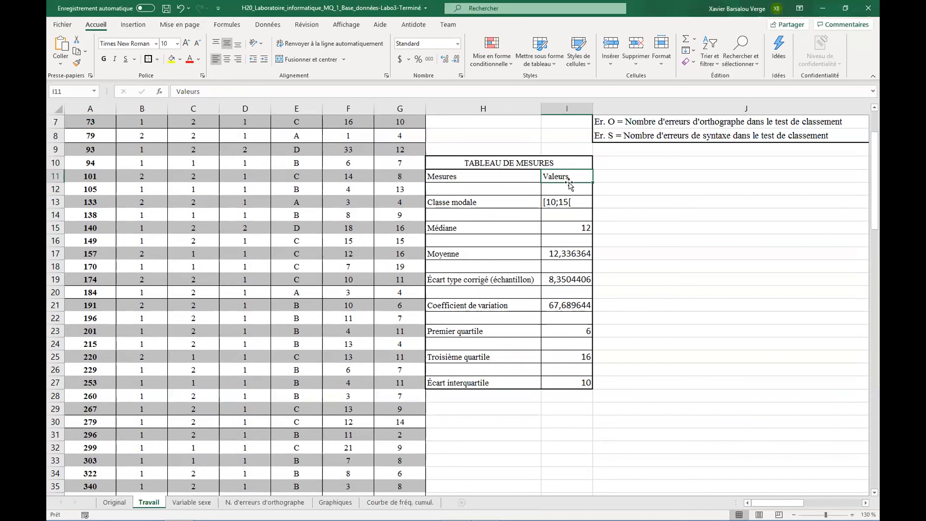
Fill the value cells I13, I15, I17, I19, I21, I23, I25 and I27 with light beige and centre their contents.
left_click(546, 382)
mouse_move(546, 382)
left_mouse_down()
mouse_move(547, 357)
mouse_move(502, 381)
mouse_move(544, 386)
left_mouse_up()
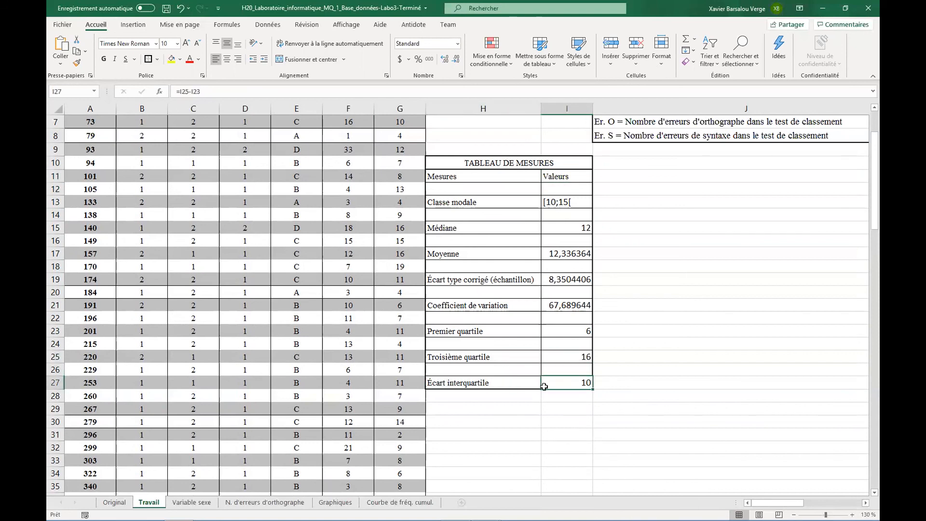
left_click(561, 358, "ctrl")
left_click(566, 329, "ctrl")
left_click(566, 305, "ctrl")
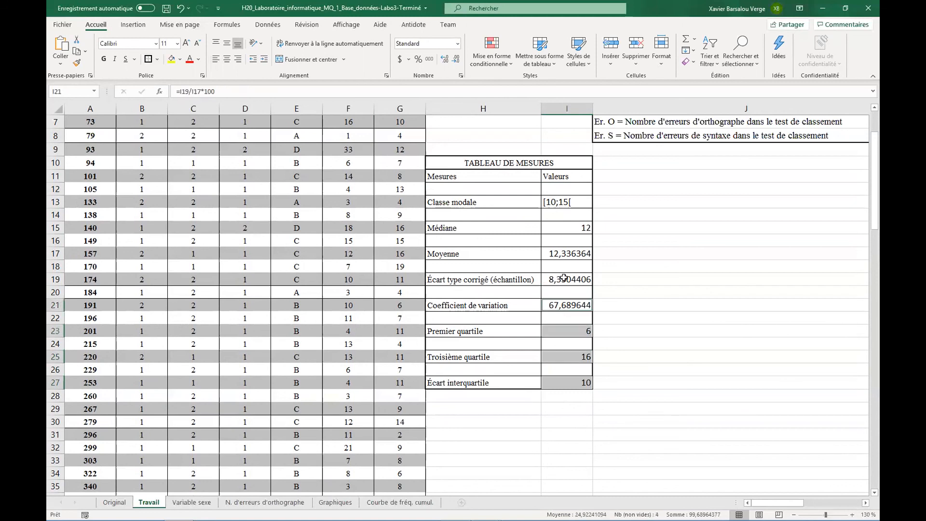
left_click(563, 278, "ctrl")
left_click(566, 252, "ctrl")
left_click(567, 227, "ctrl")
left_click(559, 202, "ctrl")
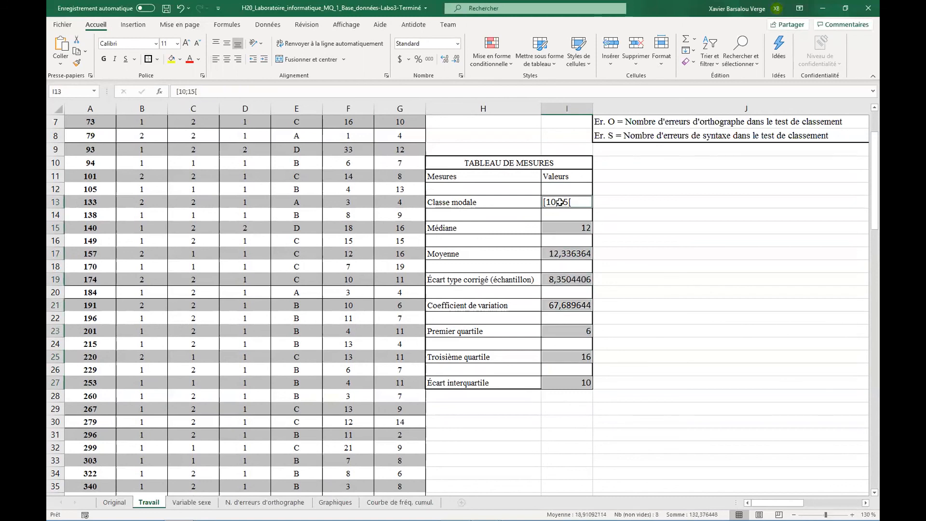
left_click(181, 61)
left_click(228, 73)
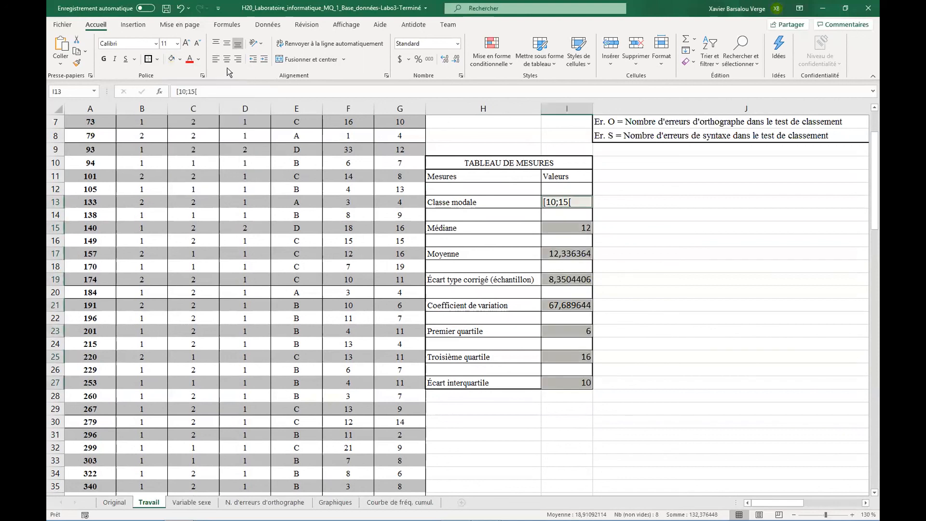
left_click(227, 58)
Fill the measure label cells in column H, from Classe modale in H13 to Écart interquartile in H27, with light blue.
left_click(476, 203)
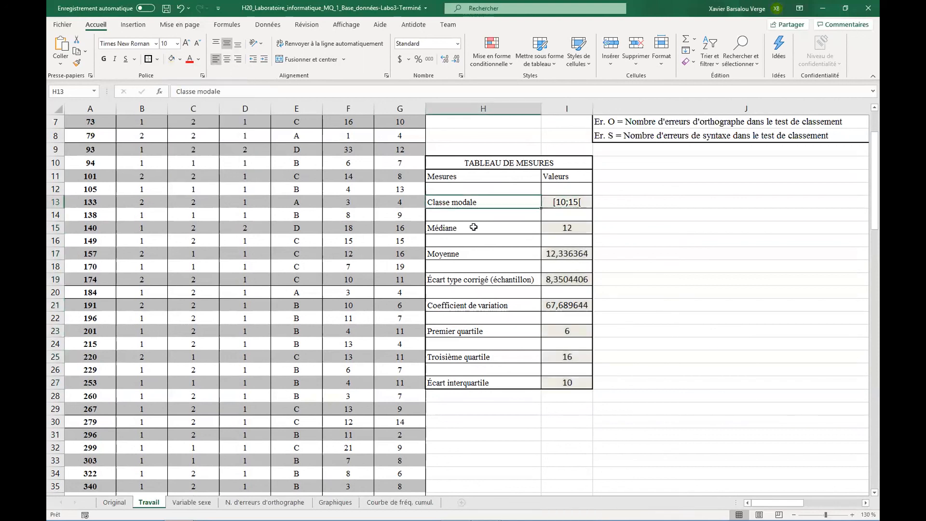
left_click(473, 227, "ctrl")
left_click(474, 253, "ctrl")
left_click(476, 280, "ctrl")
left_click(478, 306, "ctrl")
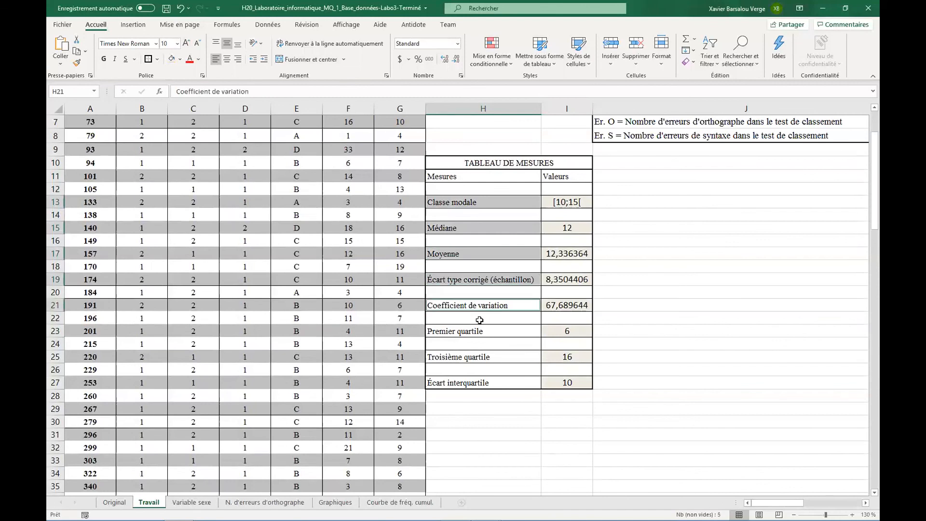
left_click(479, 331, "ctrl")
left_click(476, 358, "ctrl")
left_click(478, 383, "ctrl")
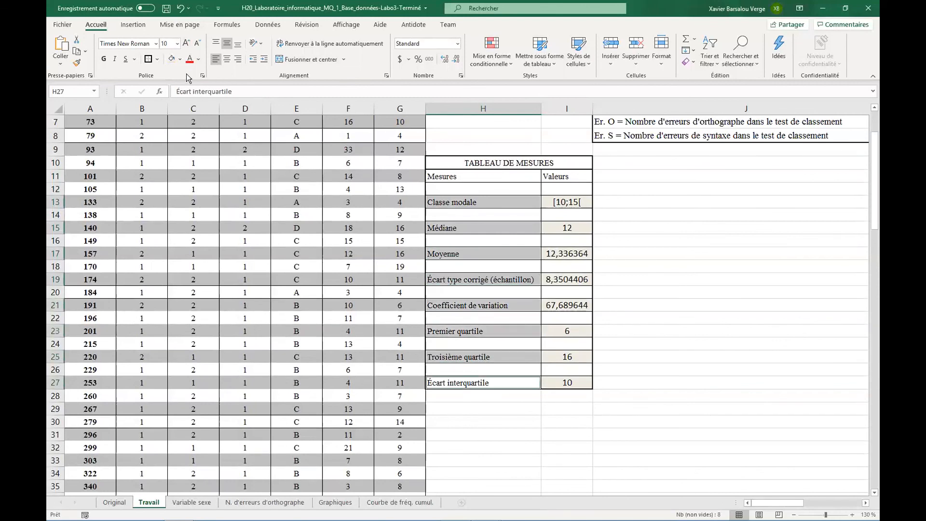
left_click(180, 60)
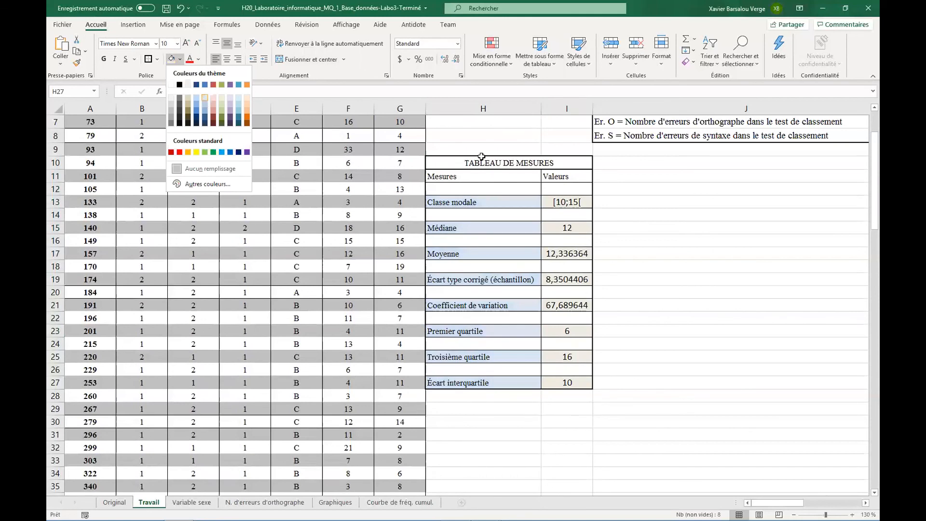
left_click(204, 98)
Fill the table's title and header rows in H10:I11 with light orange.
left_click_drag(483, 162, 545, 176)
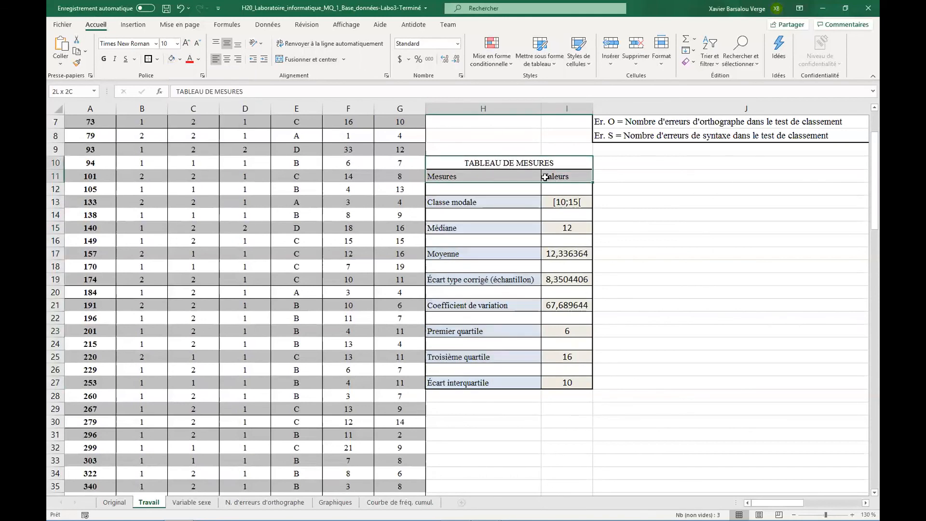
left_click(181, 59)
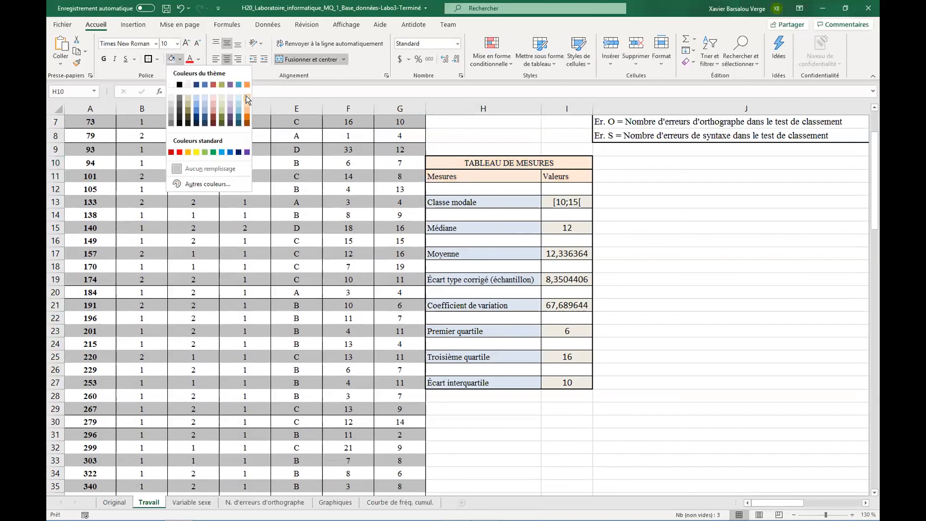
left_click(246, 95)
left_click_drag(482, 163, 529, 378)
key("ctrl+c")
left_click(509, 397)
double_click(508, 409)
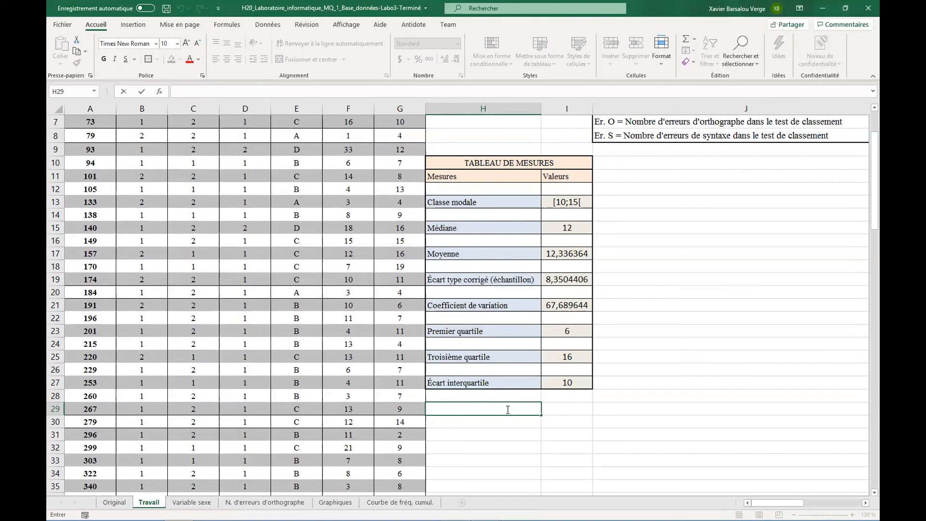
Save the workbook under its current name.
left_click(65, 27)
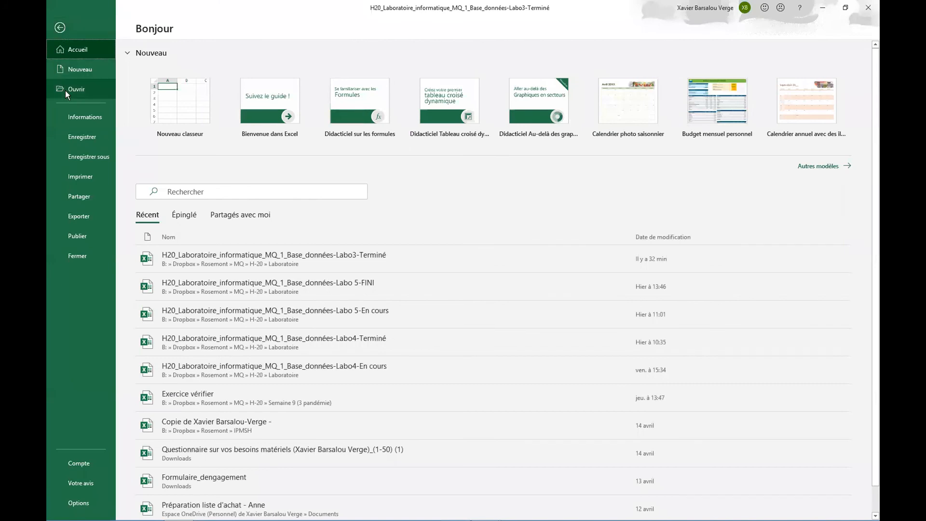
left_click(73, 141)
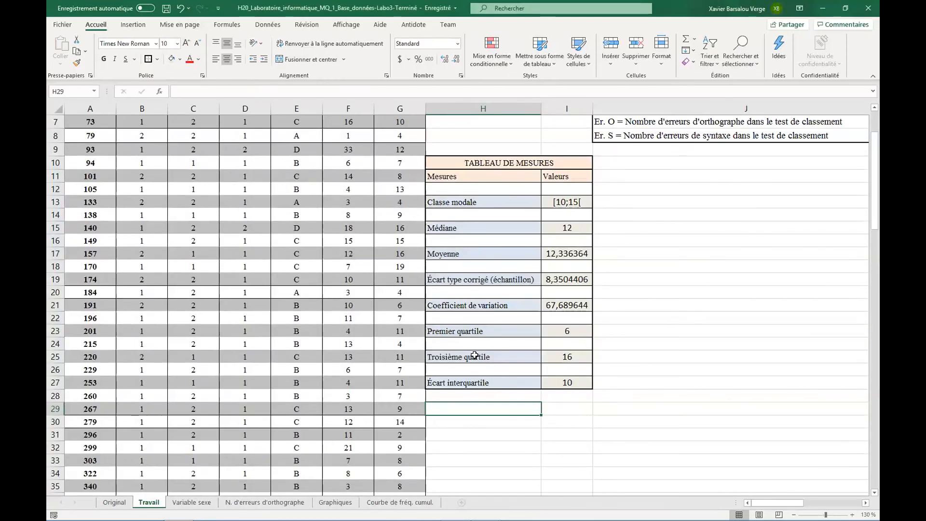